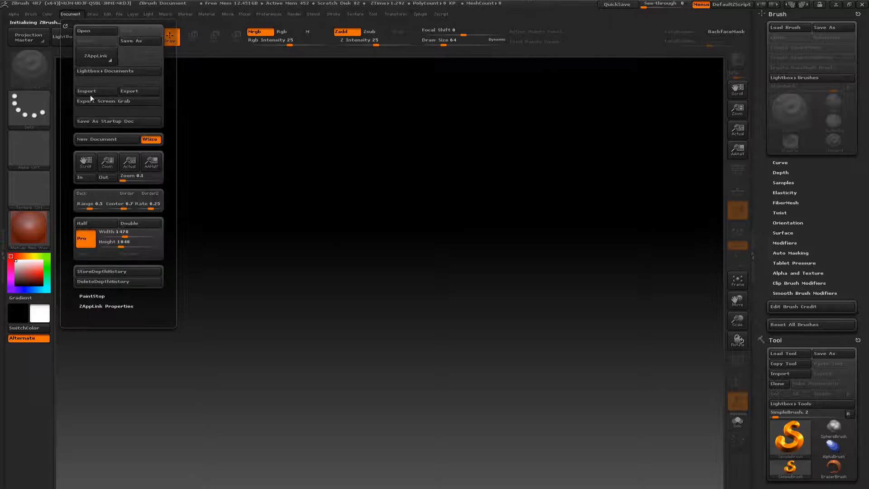
Remove the gradient from the document background and close the docked Brush palette
{"action": "left_click_drag", "start_coordinate": [97, 201], "coordinate": [75, 203]}
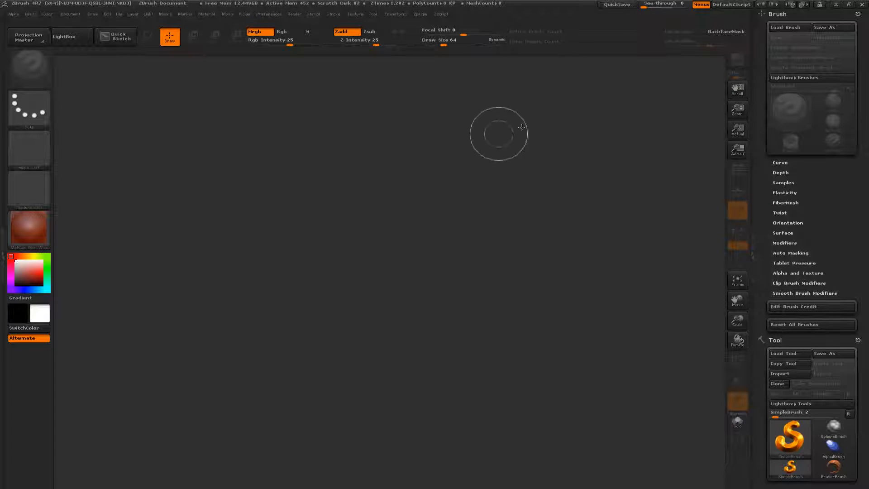
{"action": "left_click", "coordinate": [858, 14]}
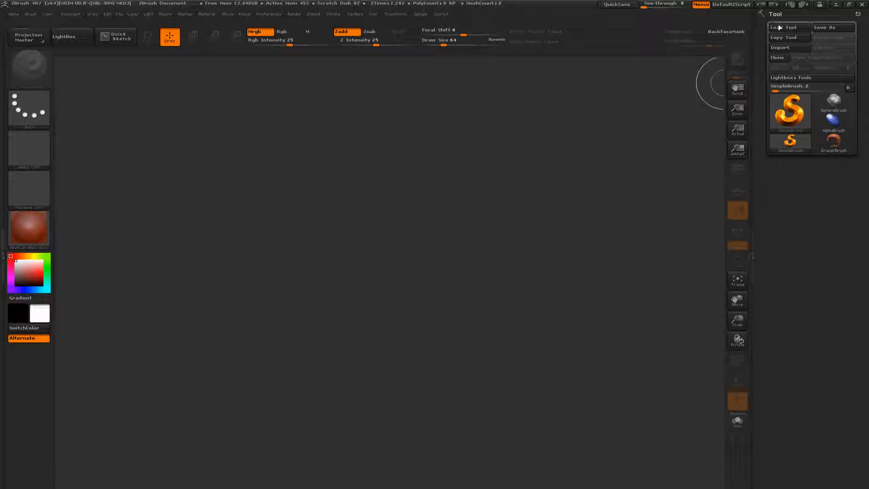
Choose the Sphere3D primitive, draw it large in the middle of the canvas and enter Edit mode
{"action": "left_click", "coordinate": [775, 111]}
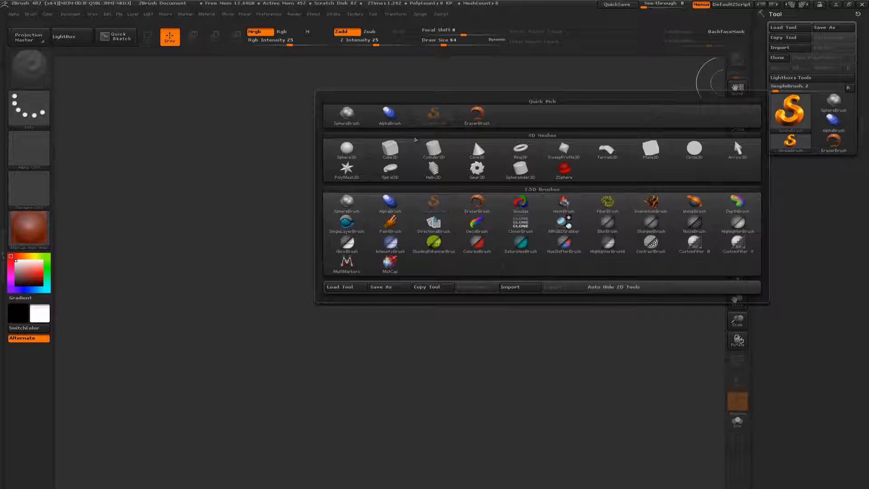
{"action": "left_click", "coordinate": [356, 153]}
{"action": "mouse_move", "coordinate": [399, 232]}
{"action": "left_mouse_down"}
{"action": "mouse_move", "coordinate": [428, 353]}
{"action": "mouse_move", "coordinate": [413, 390]}
{"action": "mouse_move", "coordinate": [414, 420]}
{"action": "mouse_move", "coordinate": [410, 427]}
{"action": "mouse_move", "coordinate": [390, 421]}
{"action": "left_mouse_up"}
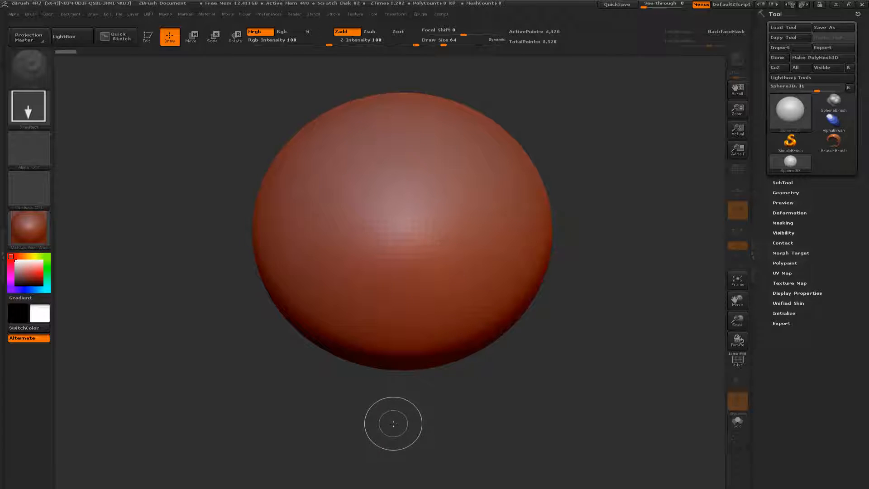
{"action": "left_click", "coordinate": [147, 39]}
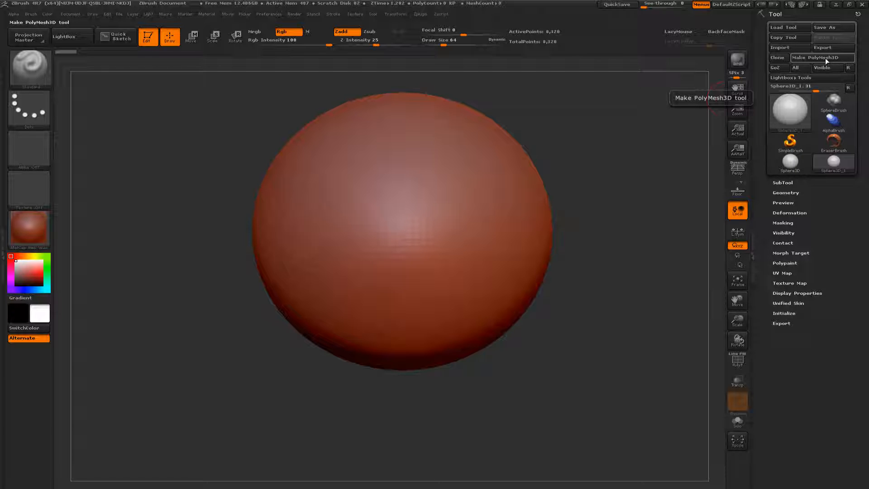
Expand the sphere's Initialize settings and display its polygon wireframe
{"action": "left_click_drag", "start_coordinate": [617, 139], "coordinate": [578, 181], "text": "alt"}
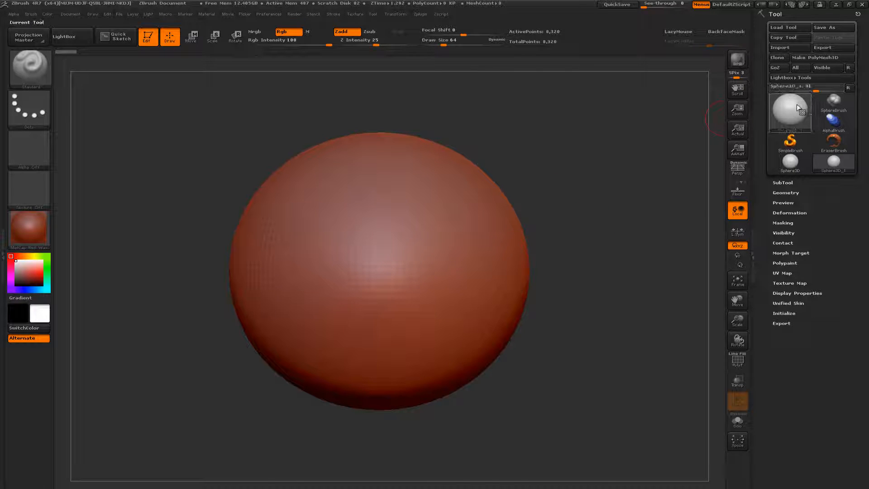
{"action": "mouse_move", "coordinate": [791, 108]}
{"action": "left_click", "coordinate": [672, 252]}
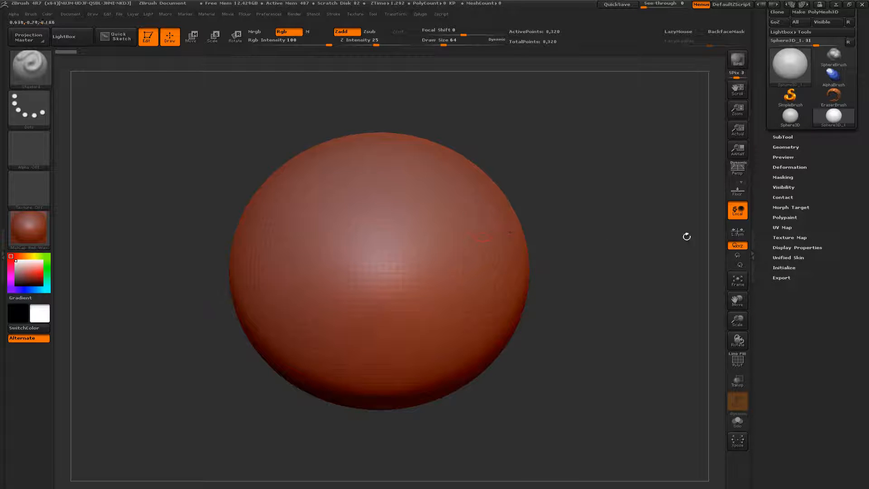
{"action": "left_click", "coordinate": [783, 268]}
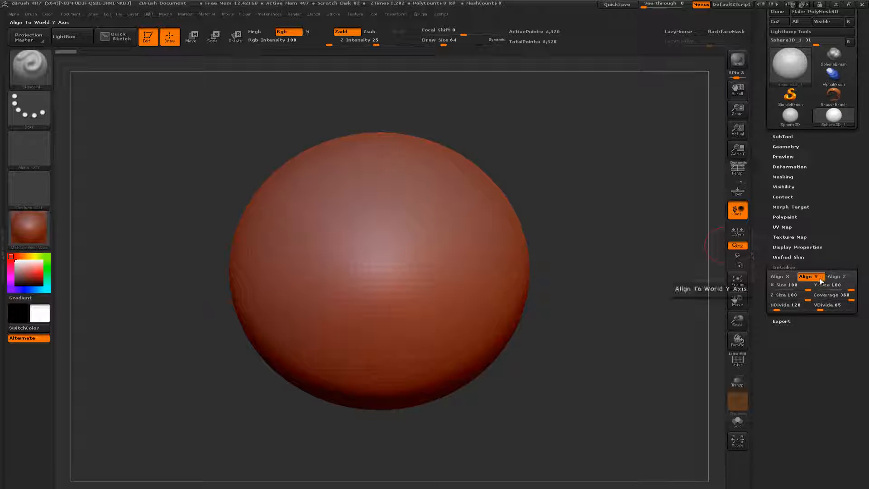
{"action": "left_click", "coordinate": [806, 285]}
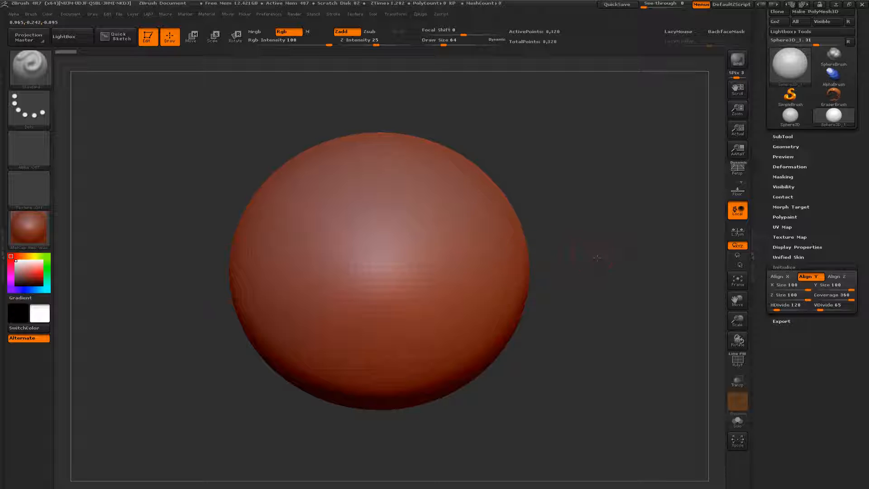
{"action": "key", "text": "shift+f"}
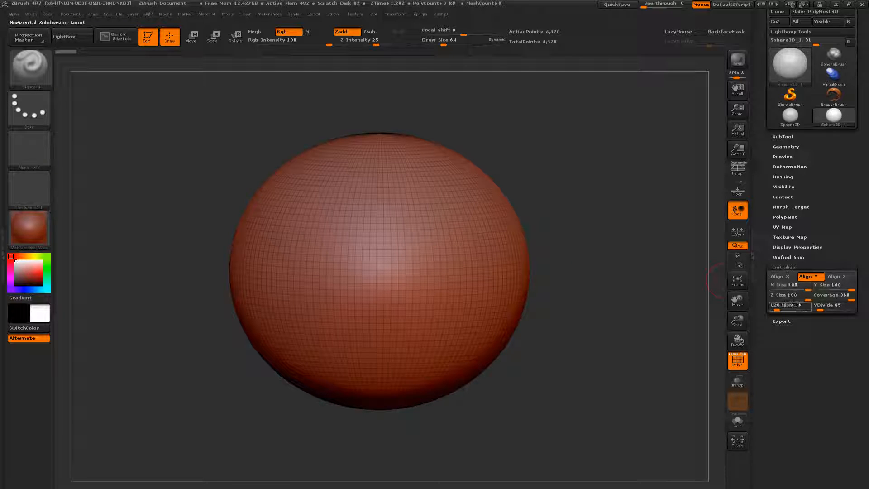
Reduce the sphere's subdivision counts to HDivide 32 and VDivide 23
{"action": "left_click_drag", "start_coordinate": [779, 305], "coordinate": [789, 310]}
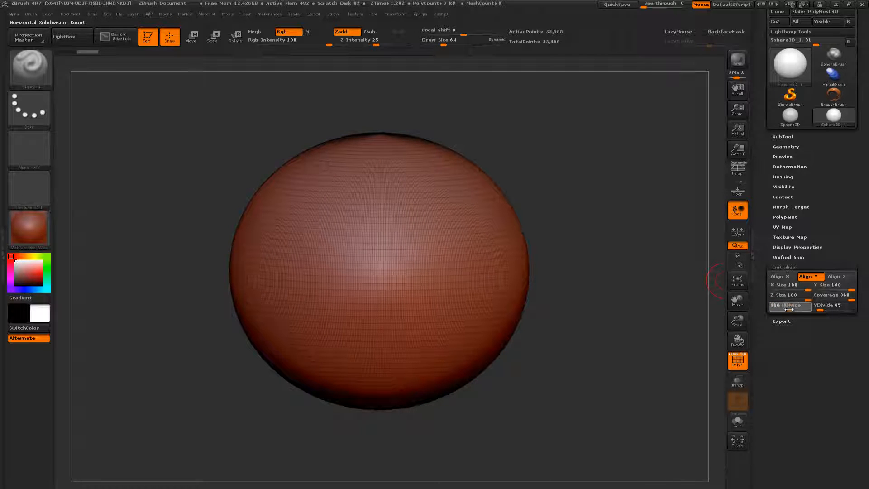
{"action": "left_click_drag", "start_coordinate": [789, 310], "coordinate": [773, 309]}
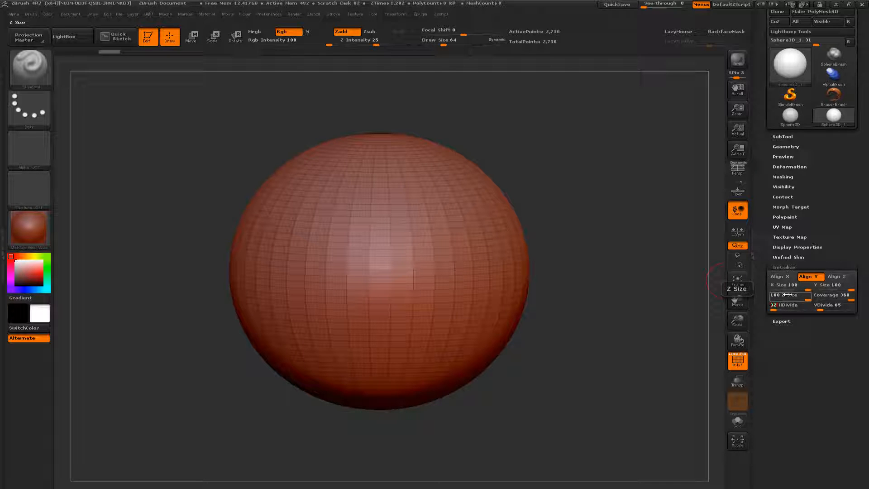
{"action": "key", "text": "Return"}
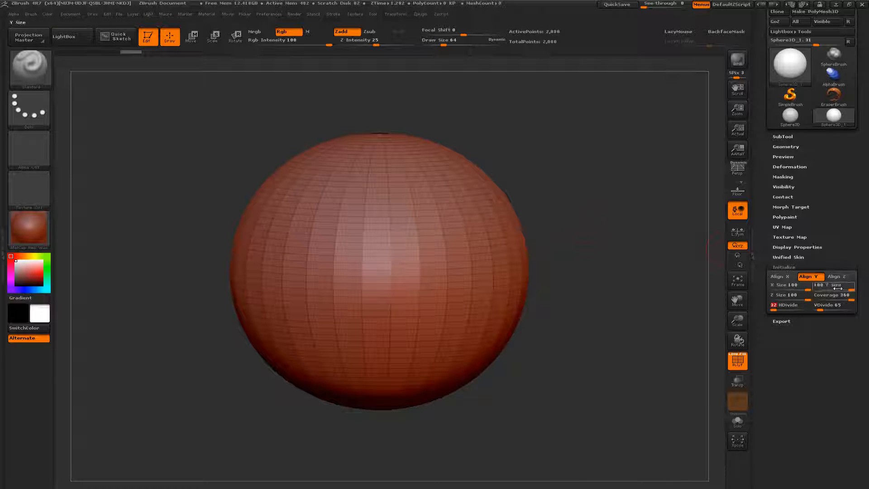
{"action": "left_click_drag", "start_coordinate": [821, 308], "coordinate": [815, 309]}
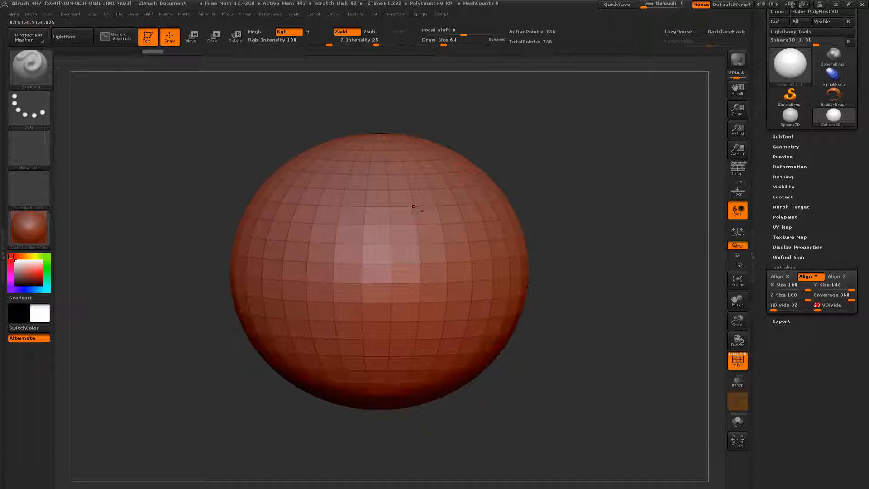
Switch to the Cube3D primitive and set its HDivide to 28 and Twist to 0.55263
{"action": "left_click", "coordinate": [790, 70]}
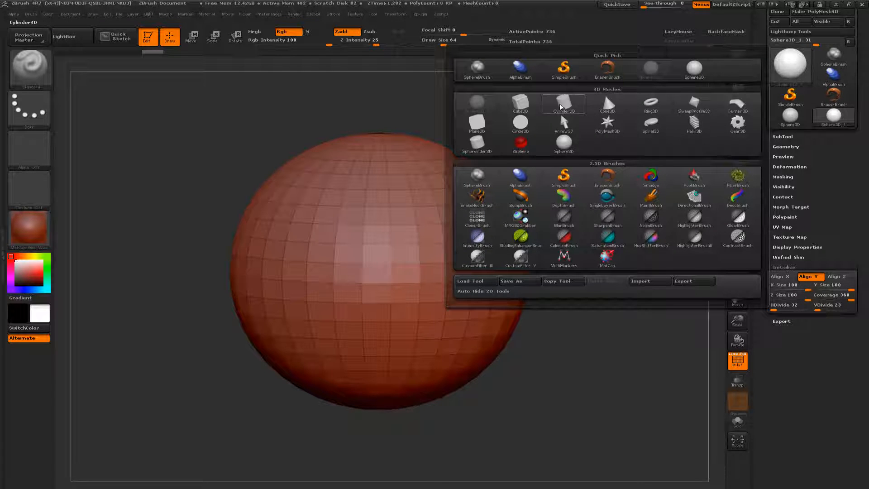
{"action": "left_click", "coordinate": [524, 106]}
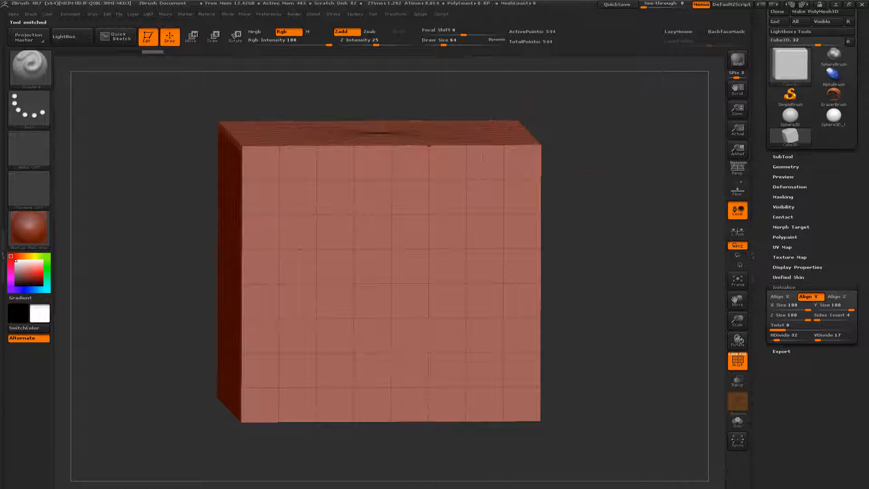
{"action": "left_click", "coordinate": [782, 335]}
{"action": "left_click_drag", "start_coordinate": [775, 337], "coordinate": [787, 329]}
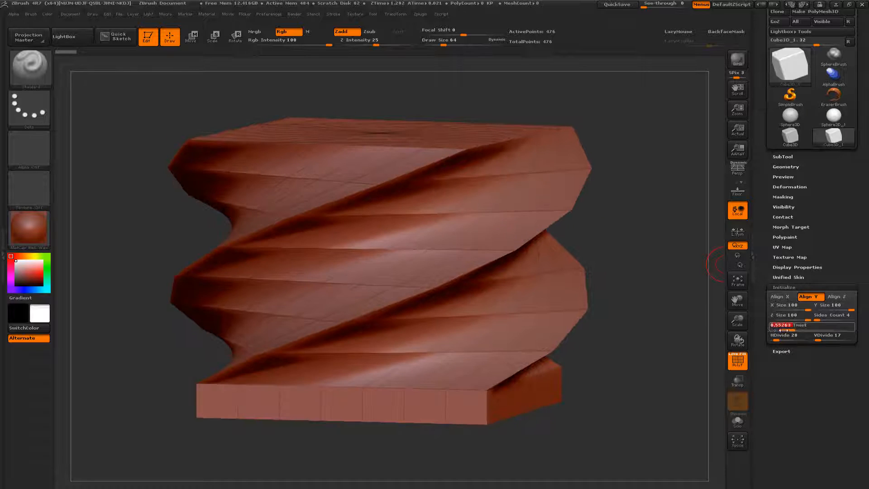
{"action": "left_click_drag", "start_coordinate": [656, 296], "coordinate": [644, 257], "text": "alt"}
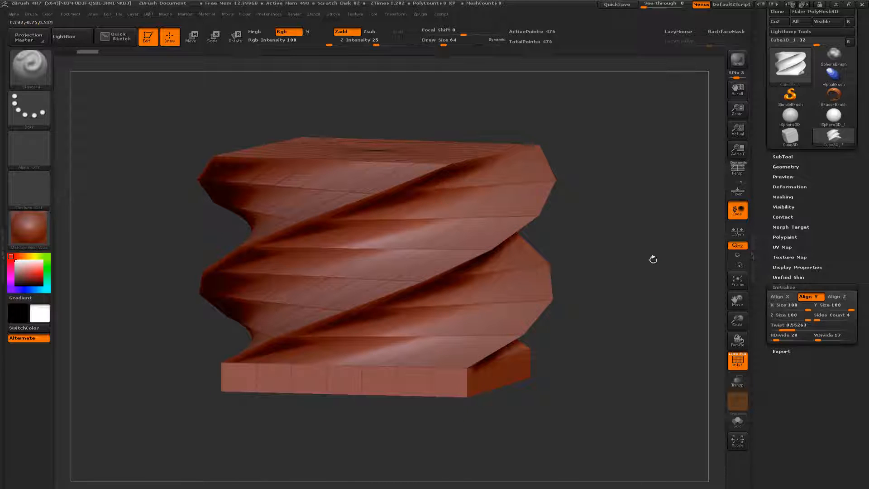
{"action": "left_click", "coordinate": [803, 321]}
{"action": "mouse_move", "coordinate": [594, 199]}
{"action": "left_mouse_down"}
{"action": "mouse_move", "coordinate": [623, 204]}
{"action": "mouse_move", "coordinate": [604, 201]}
{"action": "left_mouse_up"}
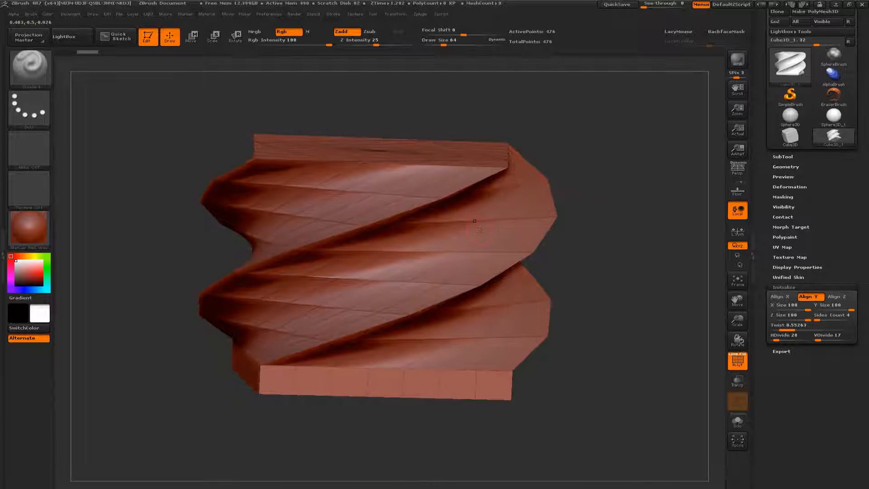
Switch to the Gear3D primitive and set its Width to 31 and IRadius to 74
{"action": "left_click", "coordinate": [788, 67]}
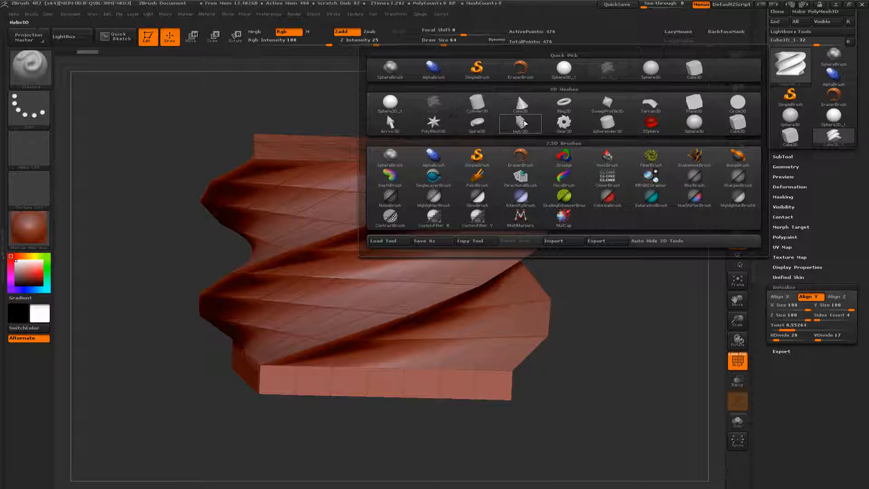
{"action": "left_click", "coordinate": [569, 126]}
{"action": "left_click_drag", "start_coordinate": [533, 188], "coordinate": [549, 233]}
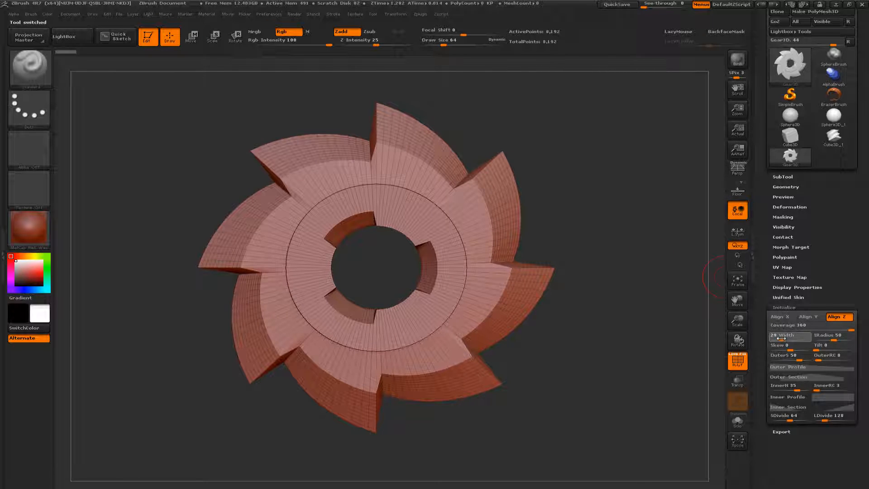
{"action": "left_click_drag", "start_coordinate": [779, 340], "coordinate": [783, 339]}
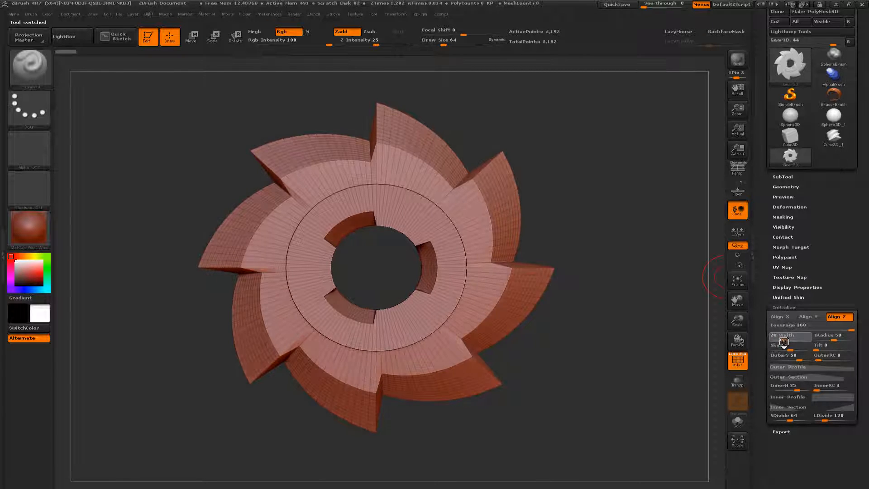
{"action": "left_click_drag", "start_coordinate": [836, 338], "coordinate": [843, 340]}
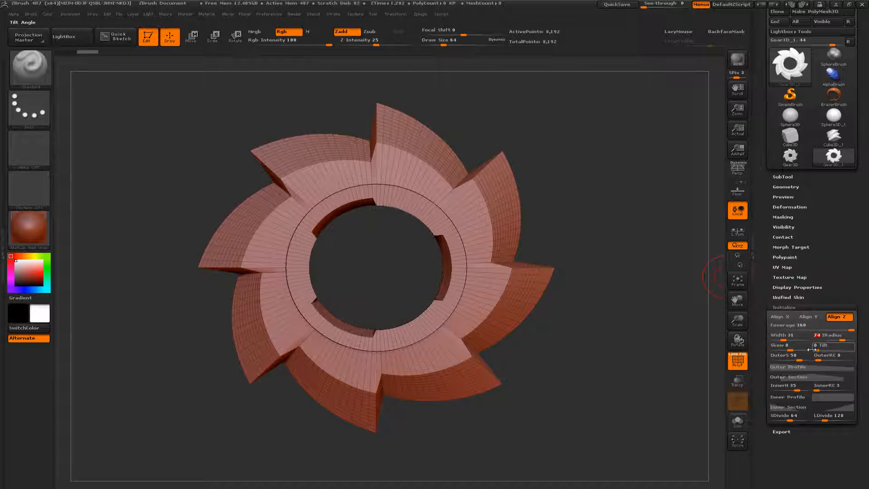
Set the gear's Skew to -37 and Tilt to 51, and view the reshaped teeth
{"action": "mouse_move", "coordinate": [791, 348]}
{"action": "left_mouse_down"}
{"action": "mouse_move", "coordinate": [833, 348]}
{"action": "mouse_move", "coordinate": [822, 349]}
{"action": "left_mouse_up"}
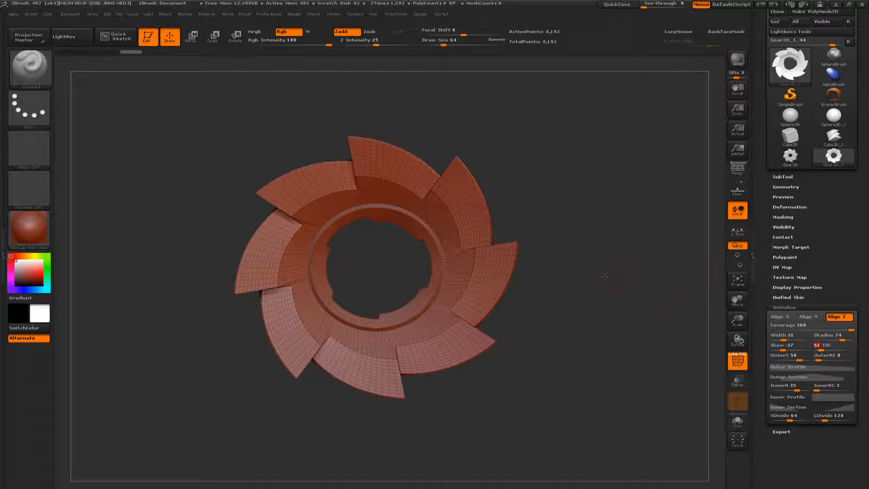
{"action": "mouse_move", "coordinate": [607, 289]}
{"action": "left_mouse_down"}
{"action": "mouse_move", "coordinate": [562, 292]}
{"action": "mouse_move", "coordinate": [619, 282]}
{"action": "left_mouse_up"}
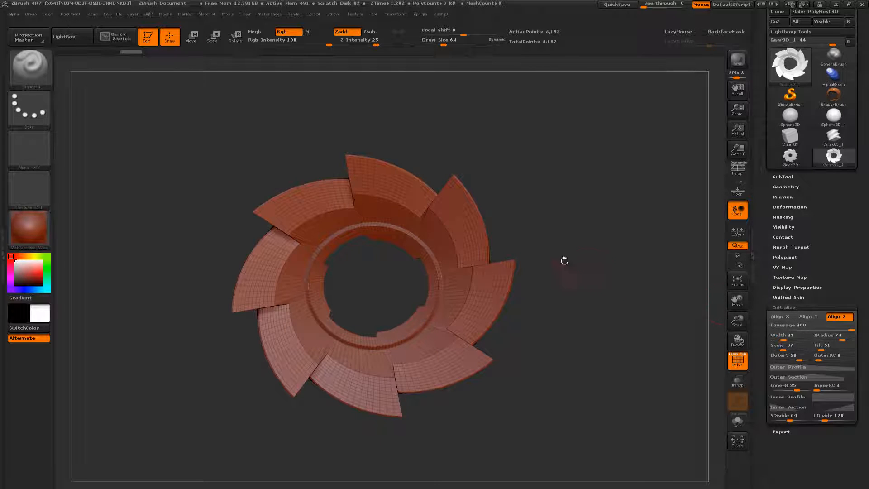
{"action": "left_click_drag", "start_coordinate": [562, 258], "coordinate": [592, 273]}
{"action": "scroll", "coordinate": [614, 281], "scroll_direction": "up", "scroll_amount": 3}
{"action": "scroll", "coordinate": [614, 282], "scroll_direction": "down", "scroll_amount": 3}
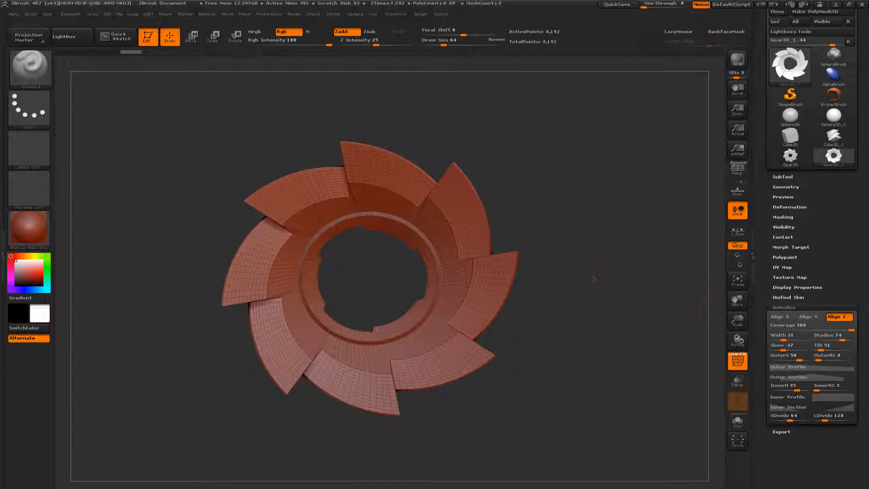
{"action": "left_click_drag", "start_coordinate": [593, 279], "coordinate": [613, 280]}
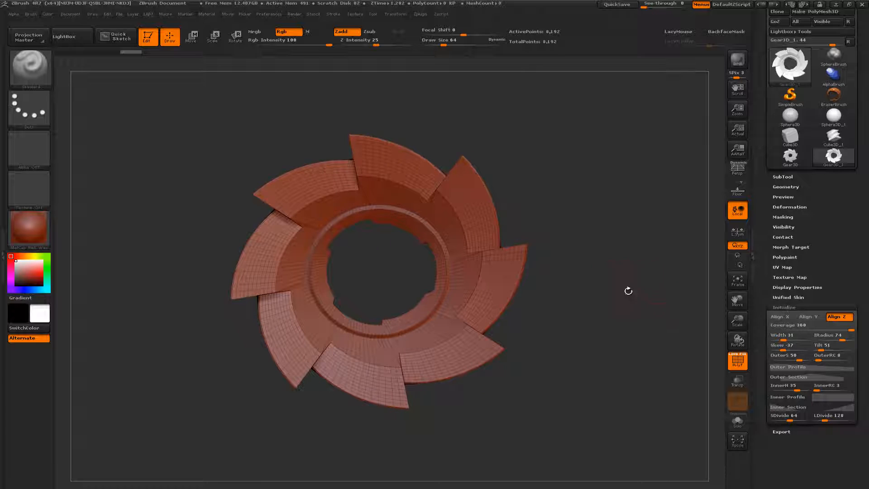
Switch back to the edited low-resolution sphere and convert it with Make PolyMesh3D
{"action": "left_click", "coordinate": [789, 63]}
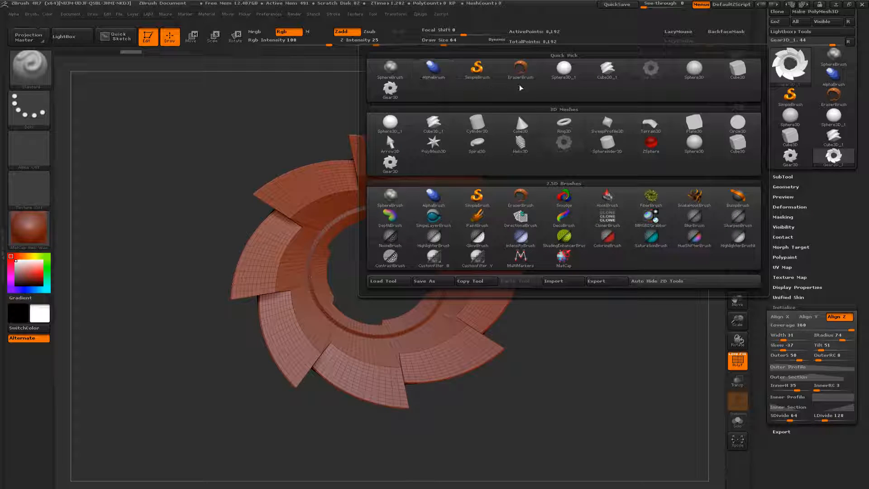
{"action": "left_click", "coordinate": [564, 69]}
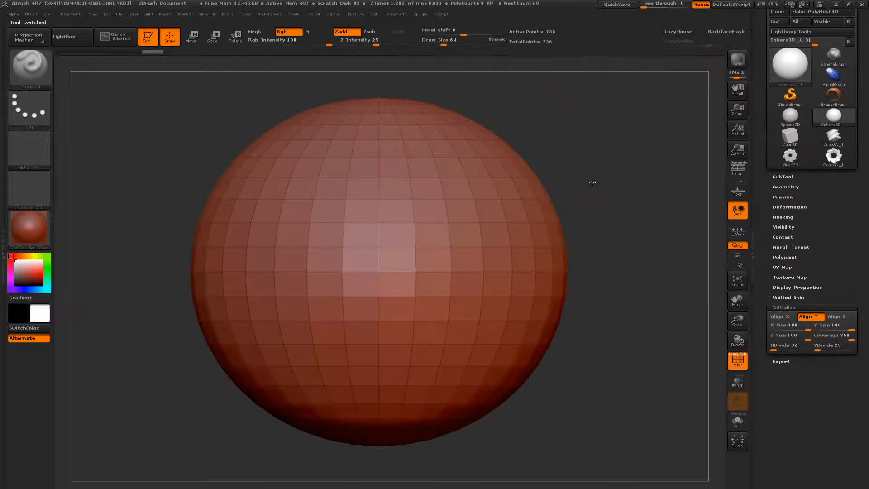
{"action": "left_click_drag", "start_coordinate": [541, 95], "coordinate": [618, 189]}
{"action": "left_click_drag", "start_coordinate": [764, 82], "coordinate": [762, 130]}
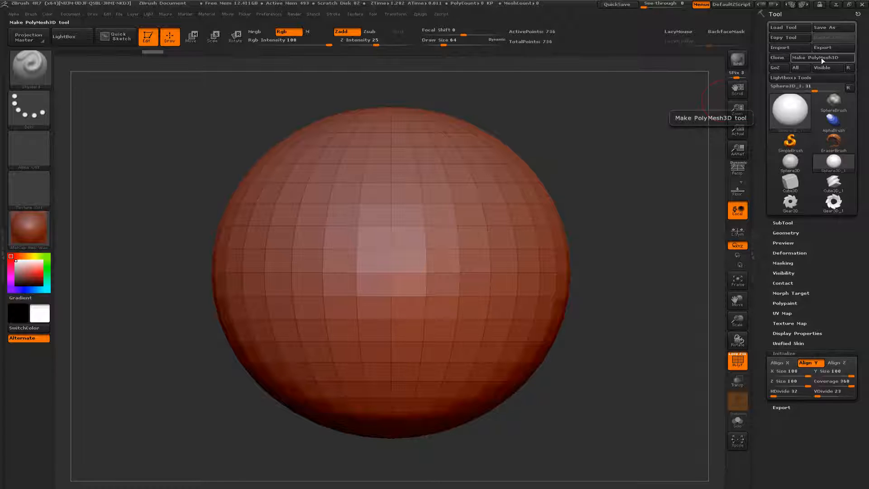
{"action": "left_click", "coordinate": [834, 56]}
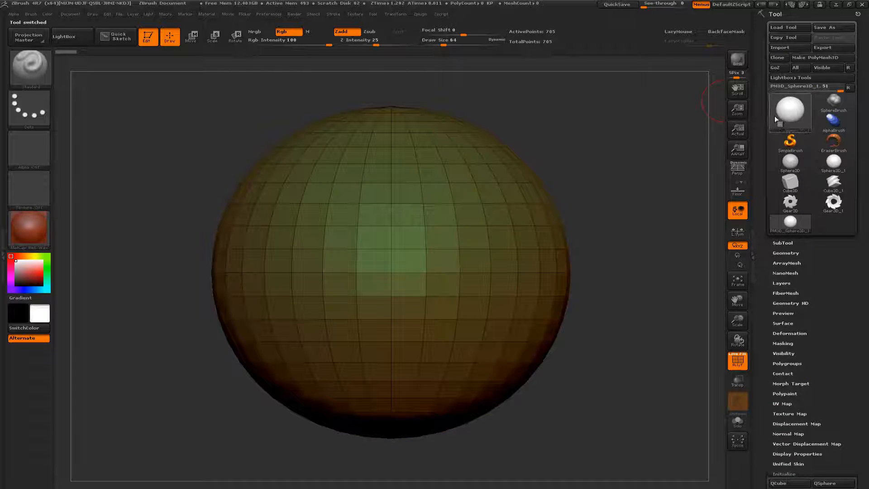
Collapse the converted sphere's Initialize settings and inspect the mesh with the wireframe hidden and shown
{"action": "scroll", "coordinate": [759, 352], "scroll_direction": "down", "scroll_amount": 5}
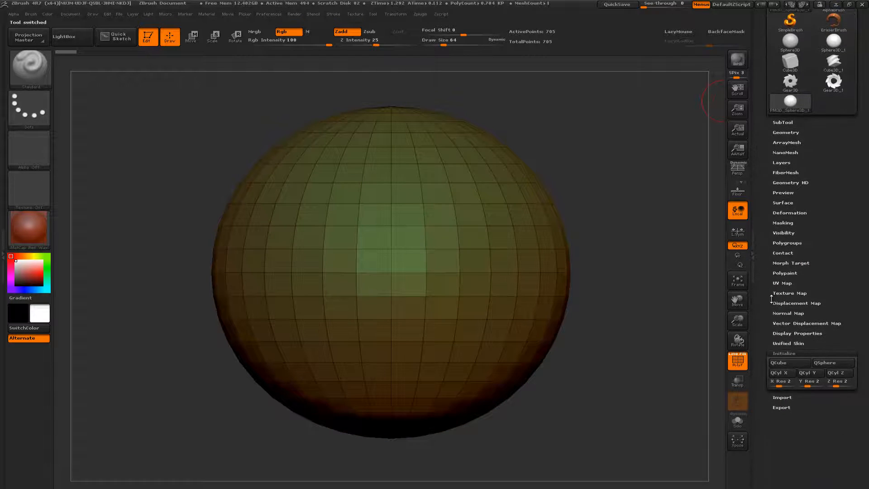
{"action": "left_click", "coordinate": [791, 353]}
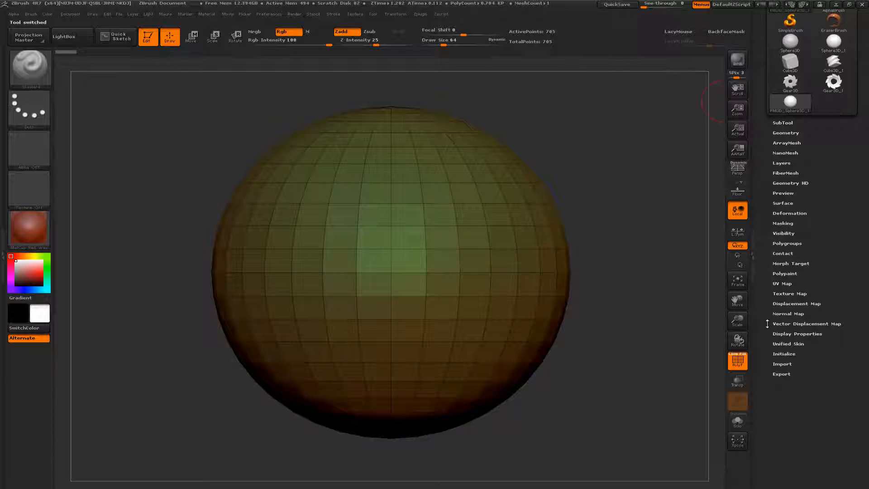
{"action": "left_click_drag", "start_coordinate": [606, 211], "coordinate": [616, 228]}
{"action": "left_click_drag", "start_coordinate": [764, 194], "coordinate": [764, 271]}
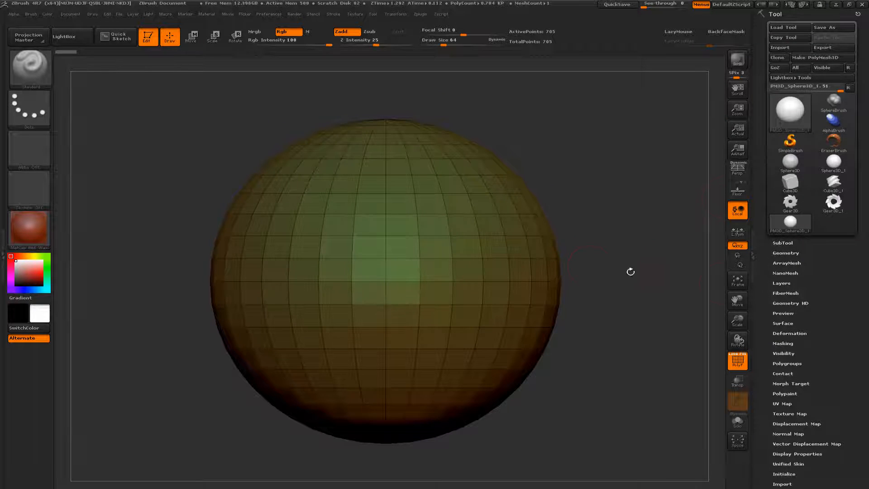
{"action": "key", "text": "shift+f"}
{"action": "key", "text": "shift+f"}
{"action": "left_click_drag", "start_coordinate": [605, 241], "coordinate": [573, 235]}
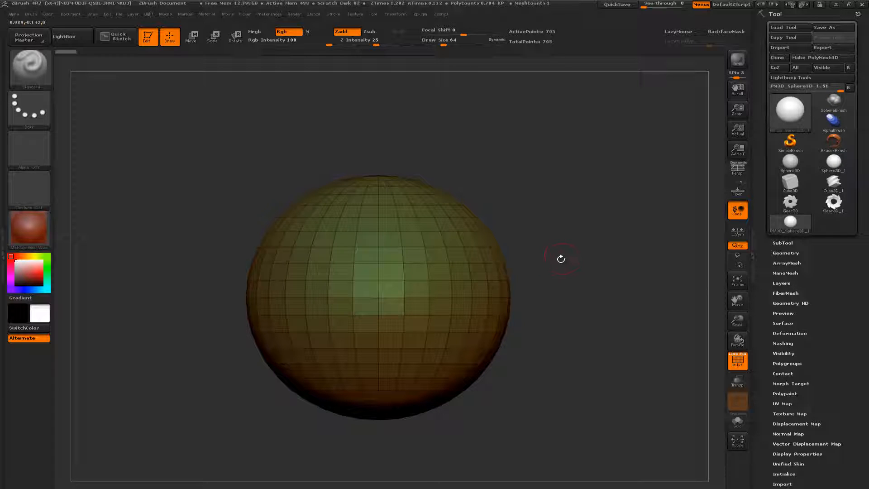
Select the Move brush and try it on the sphere's upper side with a Draw Size of 268, undoing the pull
{"action": "key", "text": "b"}
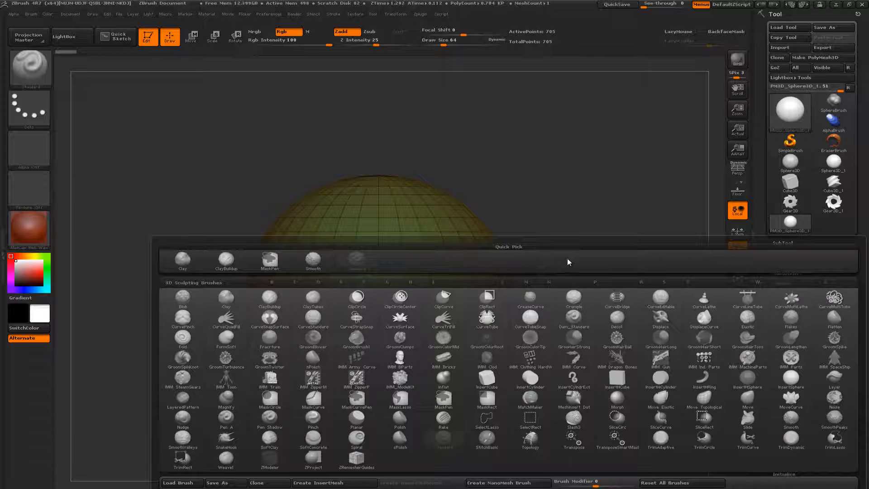
{"action": "key", "text": "m"}
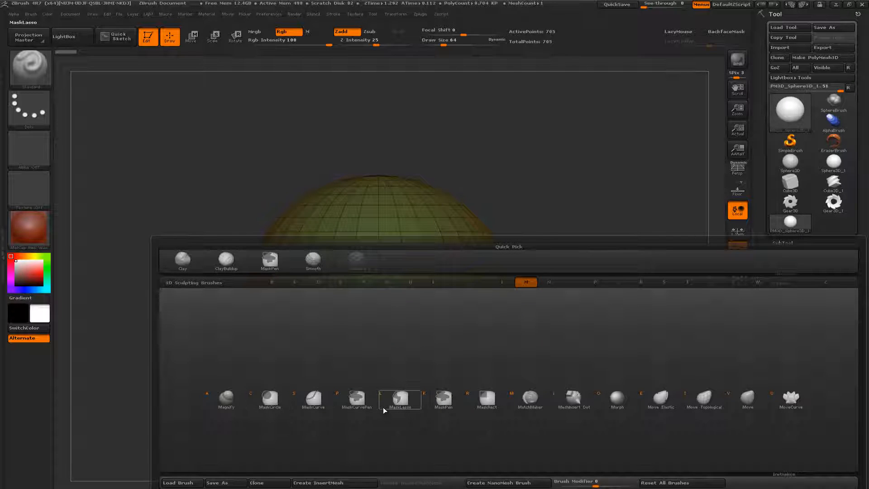
{"action": "left_click", "coordinate": [738, 397]}
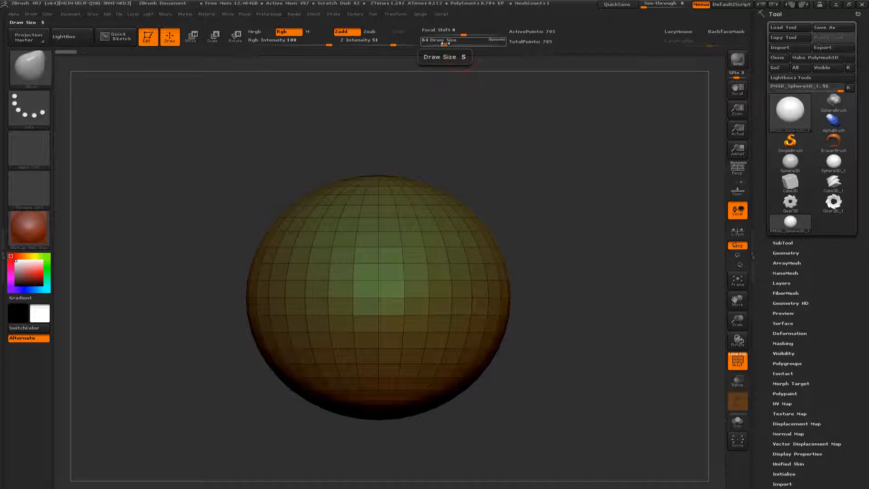
{"action": "left_click_drag", "start_coordinate": [448, 41], "coordinate": [464, 42]}
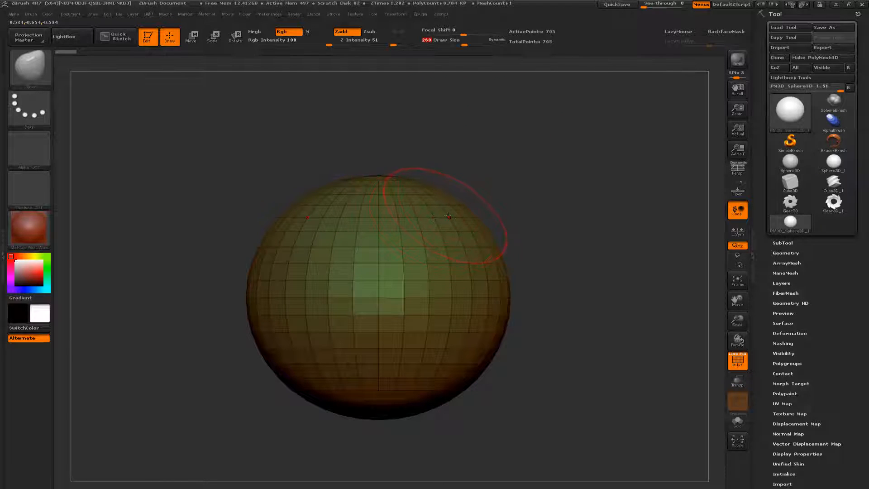
{"action": "left_click_drag", "start_coordinate": [448, 216], "coordinate": [533, 195]}
{"action": "key", "text": "ctrl+z"}
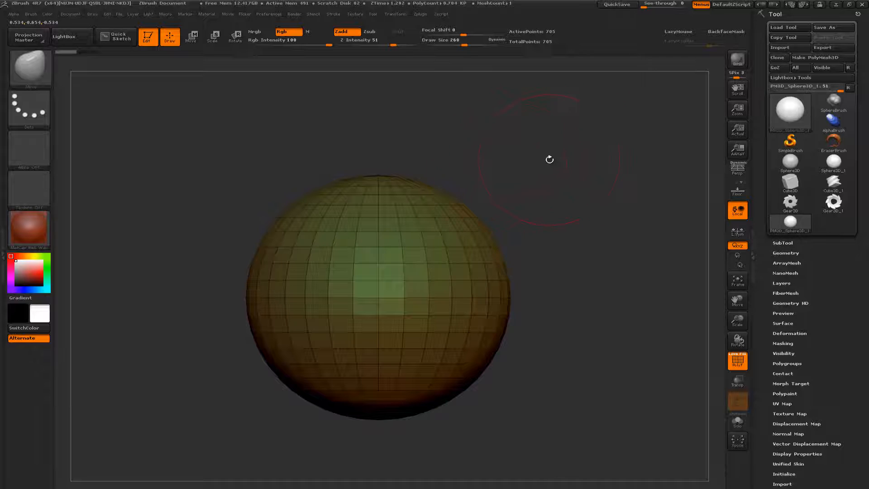
Reduce the Move brush's Draw Size to 212
{"action": "key", "text": "bracketleft"}
{"action": "key", "text": "bracketleft"}
{"action": "key", "text": "bracketright"}
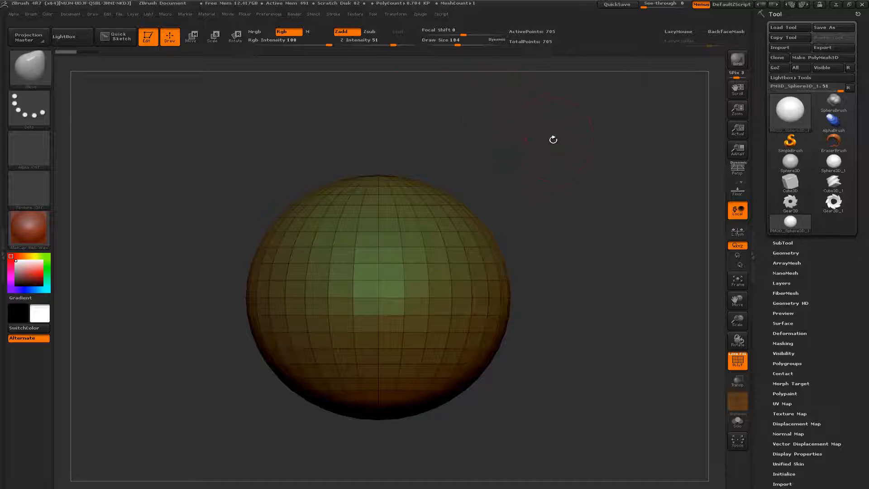
{"action": "key", "text": "space"}
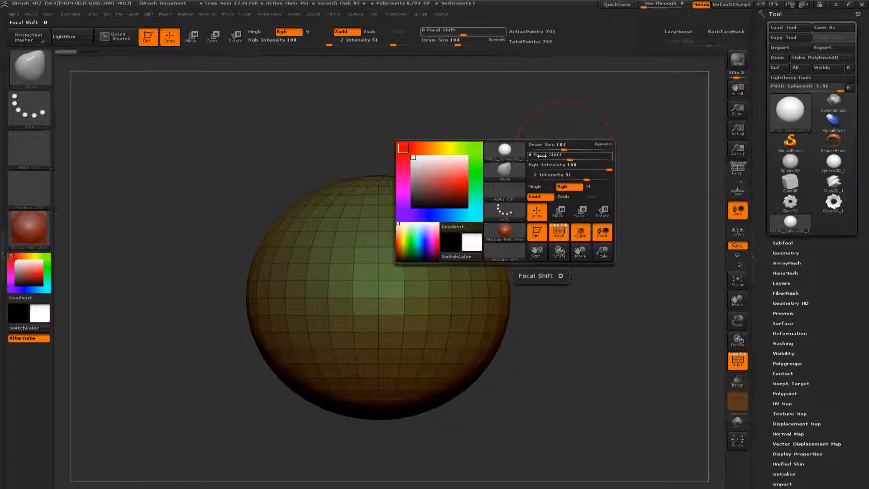
{"action": "left_click_drag", "start_coordinate": [561, 149], "coordinate": [565, 149]}
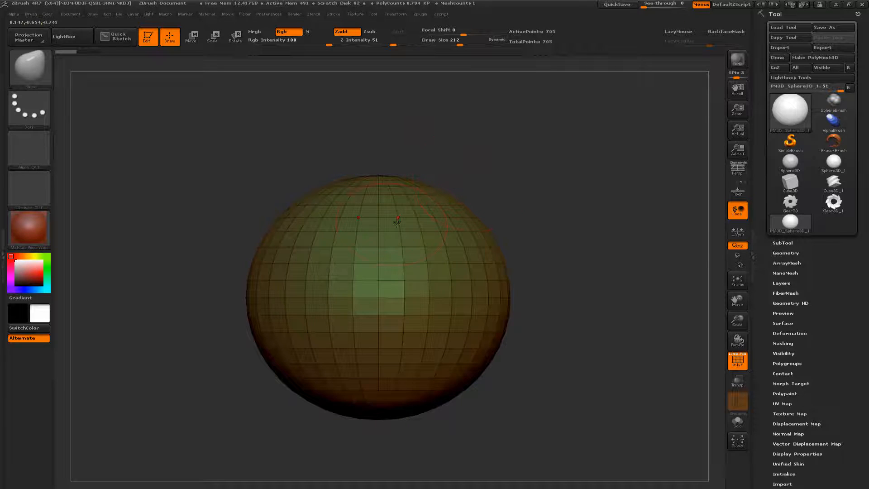
Pull the sphere's upper front outward symmetrically on both sides, reshape the shoulders, and hide the wireframe
{"action": "mouse_move", "coordinate": [396, 222]}
{"action": "left_mouse_down"}
{"action": "mouse_move", "coordinate": [406, 201]}
{"action": "mouse_move", "coordinate": [469, 190]}
{"action": "left_mouse_up"}
{"action": "left_click_drag", "start_coordinate": [481, 229], "coordinate": [498, 227]}
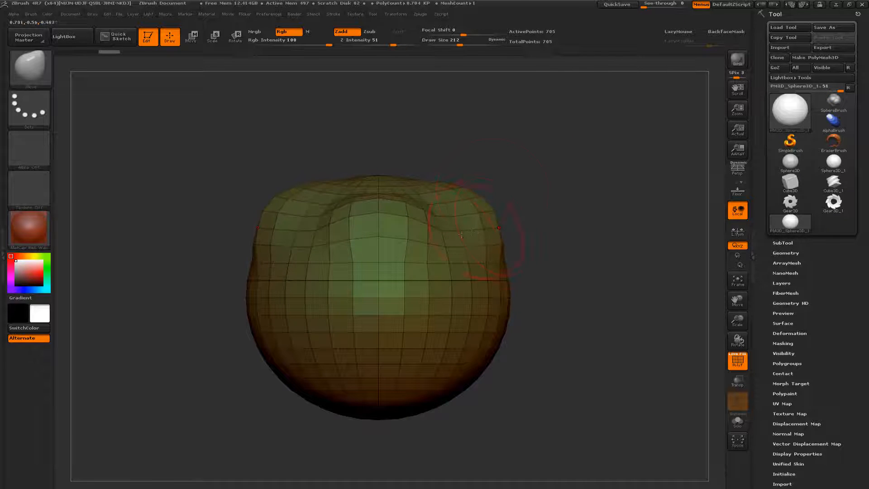
{"action": "mouse_move", "coordinate": [545, 186]}
{"action": "left_mouse_down"}
{"action": "mouse_move", "coordinate": [589, 196]}
{"action": "mouse_move", "coordinate": [525, 203]}
{"action": "left_mouse_up"}
{"action": "mouse_move", "coordinate": [568, 233]}
{"action": "left_mouse_down", "text": "alt"}
{"action": "mouse_move", "coordinate": [577, 226]}
{"action": "mouse_move", "coordinate": [572, 213]}
{"action": "left_mouse_up", "text": "alt"}
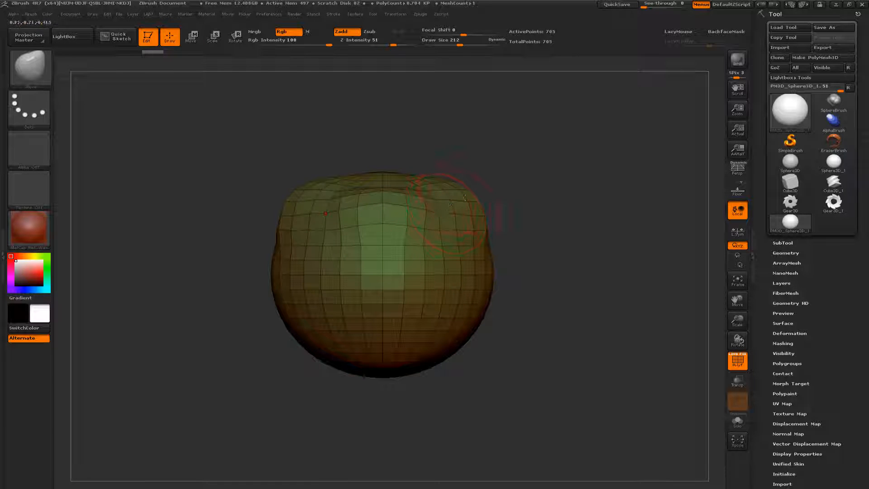
{"action": "mouse_move", "coordinate": [510, 212]}
{"action": "left_mouse_down"}
{"action": "mouse_move", "coordinate": [512, 241]}
{"action": "mouse_move", "coordinate": [510, 227]}
{"action": "mouse_move", "coordinate": [539, 244]}
{"action": "mouse_move", "coordinate": [525, 236]}
{"action": "left_mouse_up"}
{"action": "key", "text": "shift+f"}
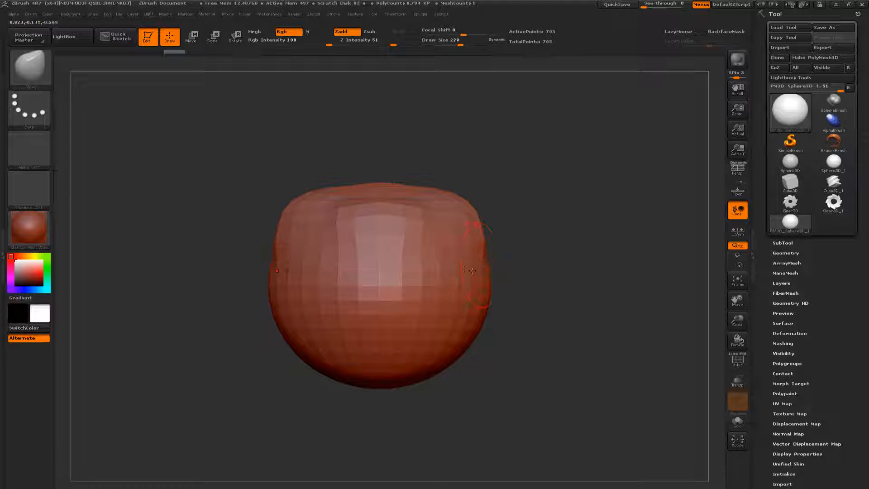
Enlarge the Move brush to a Draw Size of 408 and push the lower sides inward to taper the form
{"action": "key", "text": "bracketright"}
{"action": "mouse_move", "coordinate": [485, 280]}
{"action": "left_mouse_down"}
{"action": "mouse_move", "coordinate": [466, 332]}
{"action": "mouse_move", "coordinate": [443, 319]}
{"action": "left_mouse_up"}
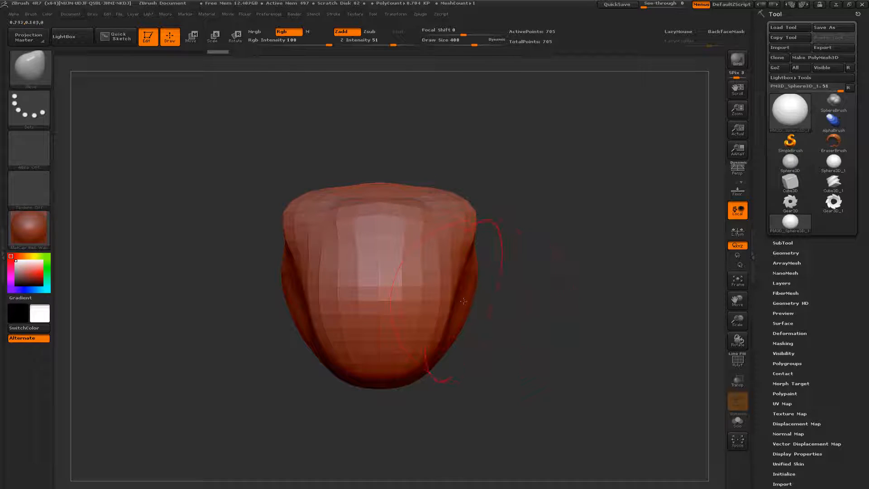
{"action": "mouse_move", "coordinate": [473, 294]}
{"action": "left_mouse_down"}
{"action": "mouse_move", "coordinate": [501, 296]}
{"action": "mouse_move", "coordinate": [475, 286]}
{"action": "left_mouse_up"}
Pull the back and top of the form outward and upward to shape a rounded, domed cranium
{"action": "left_click_drag", "start_coordinate": [552, 272], "coordinate": [520, 253]}
{"action": "left_click_drag", "start_coordinate": [512, 206], "coordinate": [554, 190]}
{"action": "left_click_drag", "start_coordinate": [561, 271], "coordinate": [597, 267]}
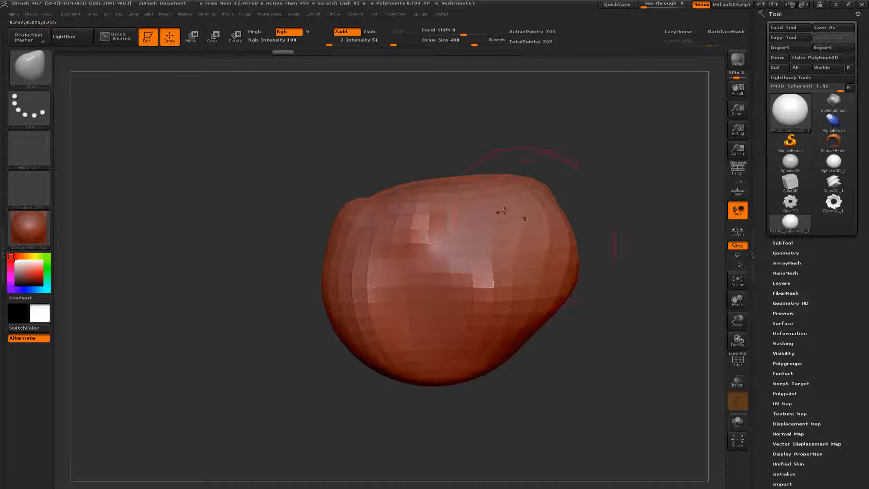
{"action": "left_click_drag", "start_coordinate": [444, 178], "coordinate": [439, 148]}
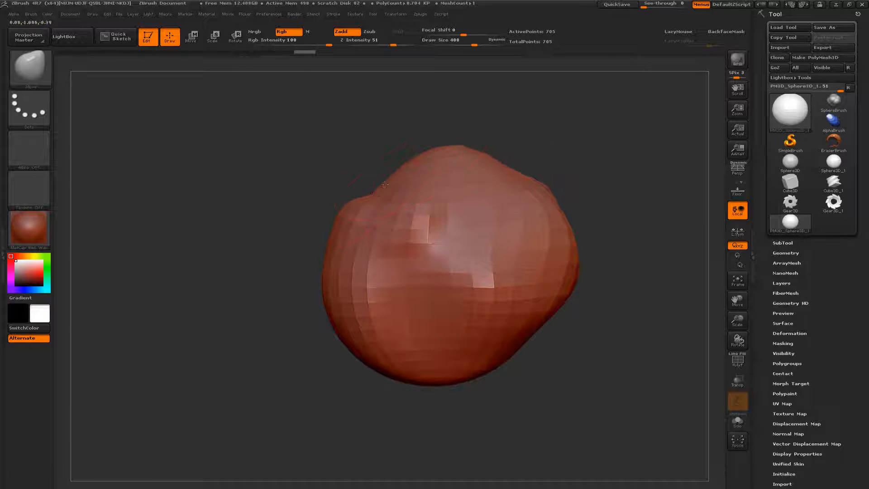
{"action": "left_click_drag", "start_coordinate": [384, 184], "coordinate": [372, 166]}
{"action": "left_click_drag", "start_coordinate": [507, 168], "coordinate": [542, 152]}
{"action": "left_click_drag", "start_coordinate": [320, 146], "coordinate": [434, 144]}
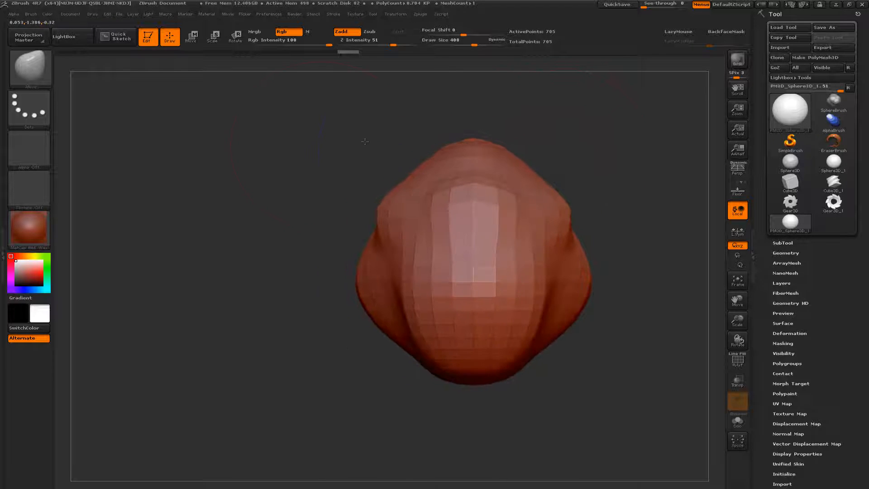
Pull the upper front of the head out into a long pointed spike
{"action": "left_click_drag", "start_coordinate": [637, 316], "coordinate": [606, 317]}
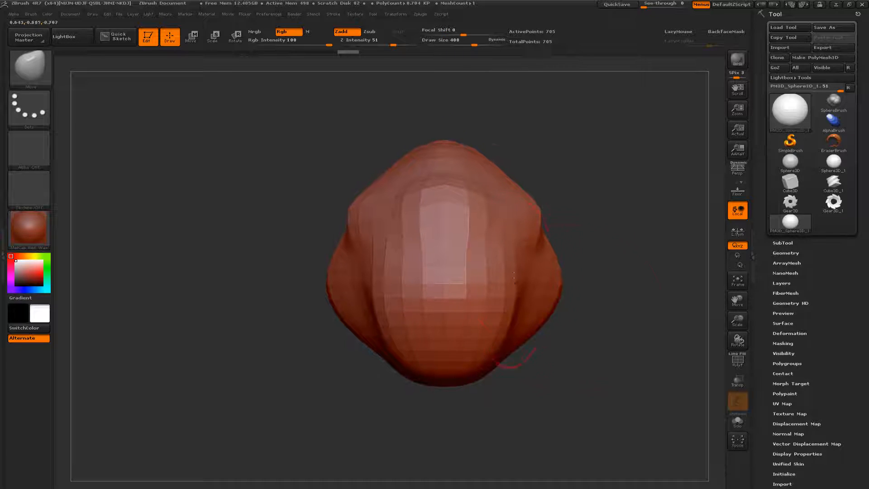
{"action": "mouse_move", "coordinate": [548, 213]}
{"action": "left_mouse_down"}
{"action": "mouse_move", "coordinate": [592, 208]}
{"action": "mouse_move", "coordinate": [479, 236]}
{"action": "mouse_move", "coordinate": [461, 161]}
{"action": "mouse_move", "coordinate": [514, 155]}
{"action": "mouse_move", "coordinate": [535, 137]}
{"action": "left_mouse_up"}
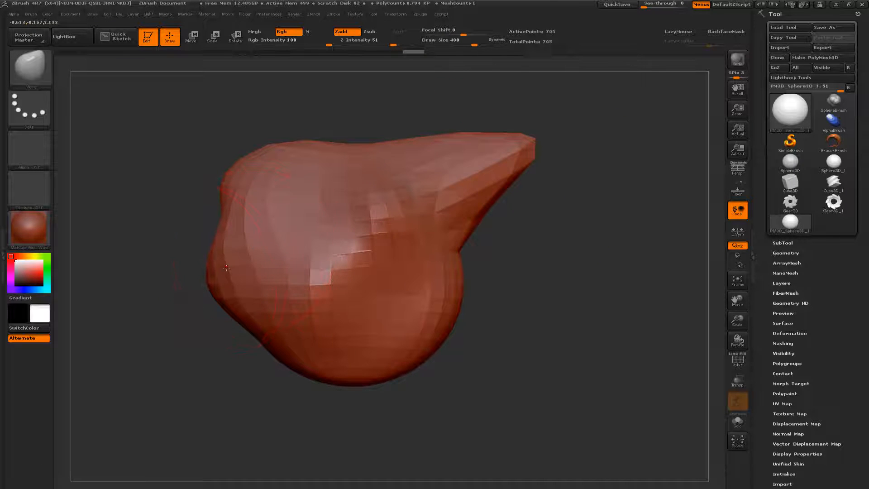
{"action": "left_click_drag", "start_coordinate": [514, 248], "coordinate": [472, 250]}
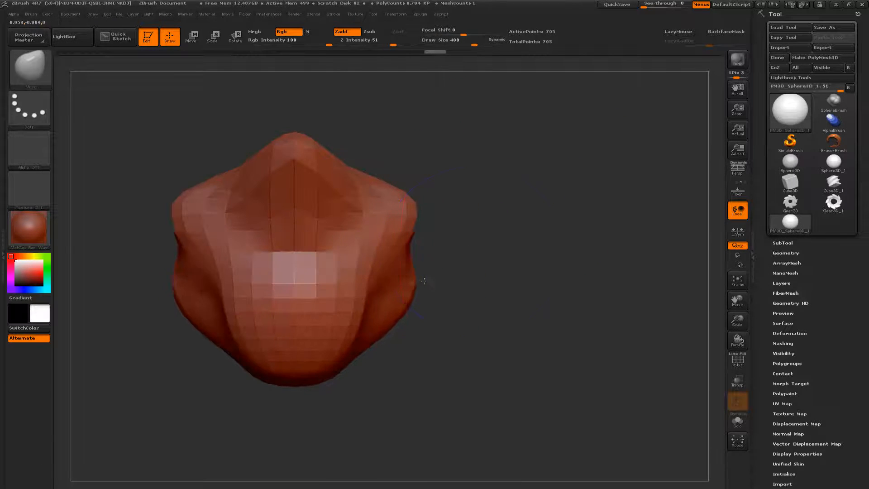
Pull the sides of the head outward symmetrically to widen it below the spike
{"action": "left_click_drag", "start_coordinate": [424, 281], "coordinate": [450, 287]}
{"action": "left_click_drag", "start_coordinate": [514, 277], "coordinate": [588, 278]}
{"action": "left_click_drag", "start_coordinate": [573, 244], "coordinate": [606, 248], "text": "alt"}
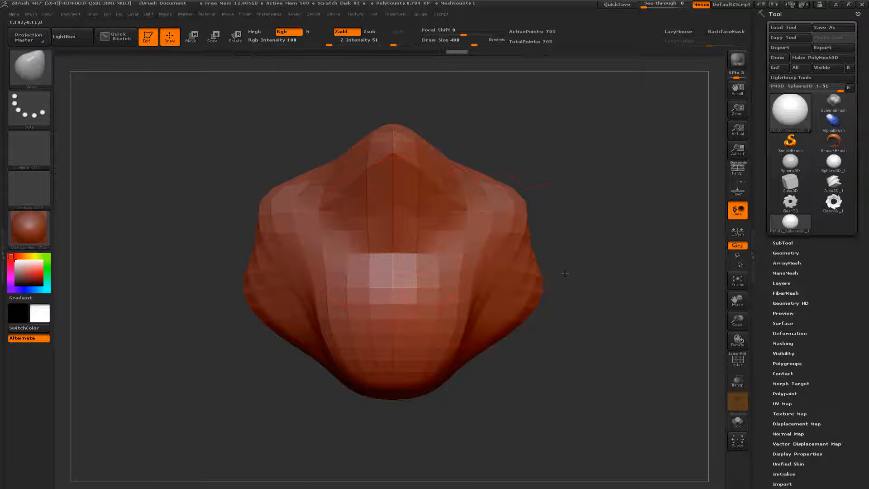
{"action": "left_click_drag", "start_coordinate": [557, 268], "coordinate": [431, 252]}
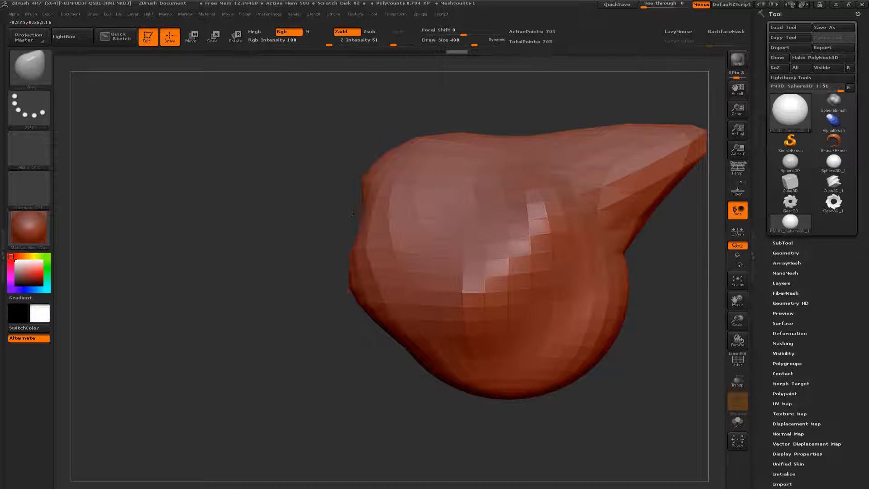
Pull the lower front of the head forward and down to form a protruding, pointed chin
{"action": "left_click_drag", "start_coordinate": [633, 288], "coordinate": [620, 294]}
{"action": "mouse_move", "coordinate": [552, 343]}
{"action": "left_mouse_down"}
{"action": "mouse_move", "coordinate": [623, 390]}
{"action": "mouse_move", "coordinate": [628, 418]}
{"action": "left_mouse_up"}
{"action": "left_click_drag", "start_coordinate": [660, 358], "coordinate": [574, 317]}
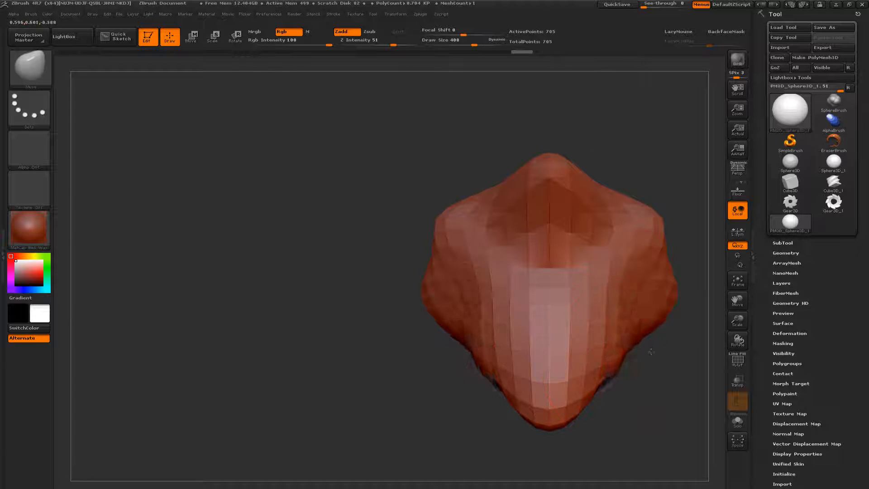
{"action": "left_click_drag", "start_coordinate": [645, 362], "coordinate": [608, 365], "text": "alt"}
{"action": "mouse_move", "coordinate": [634, 361]}
{"action": "left_mouse_down"}
{"action": "mouse_move", "coordinate": [647, 360]}
{"action": "mouse_move", "coordinate": [635, 358]}
{"action": "left_mouse_up"}
{"action": "left_click_drag", "start_coordinate": [666, 327], "coordinate": [547, 308], "text": "alt"}
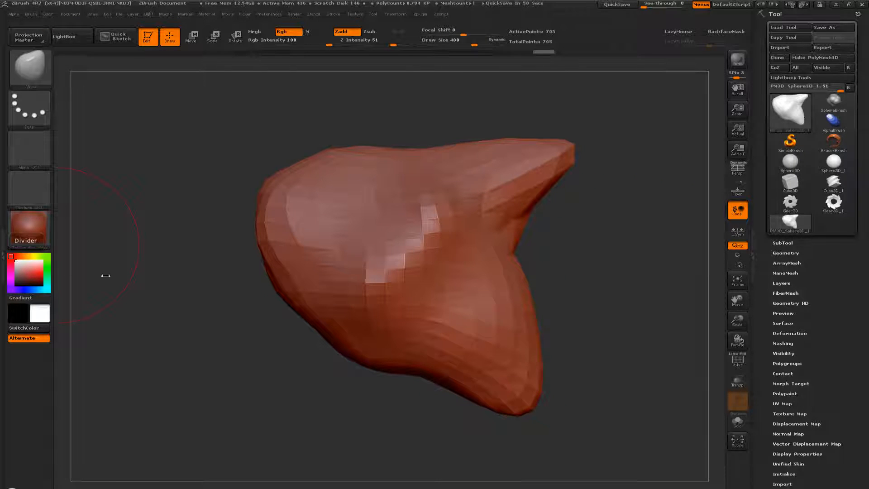
Push the areas beside the face slightly inward on both sides
{"action": "left_click_drag", "start_coordinate": [178, 311], "coordinate": [297, 309]}
{"action": "mouse_move", "coordinate": [580, 286]}
{"action": "left_mouse_down", "text": "alt"}
{"action": "mouse_move", "coordinate": [548, 305]}
{"action": "mouse_move", "coordinate": [586, 308]}
{"action": "left_mouse_up", "text": "alt"}
{"action": "mouse_move", "coordinate": [466, 286]}
{"action": "left_mouse_down"}
{"action": "mouse_move", "coordinate": [488, 287]}
{"action": "mouse_move", "coordinate": [451, 272]}
{"action": "left_mouse_up"}
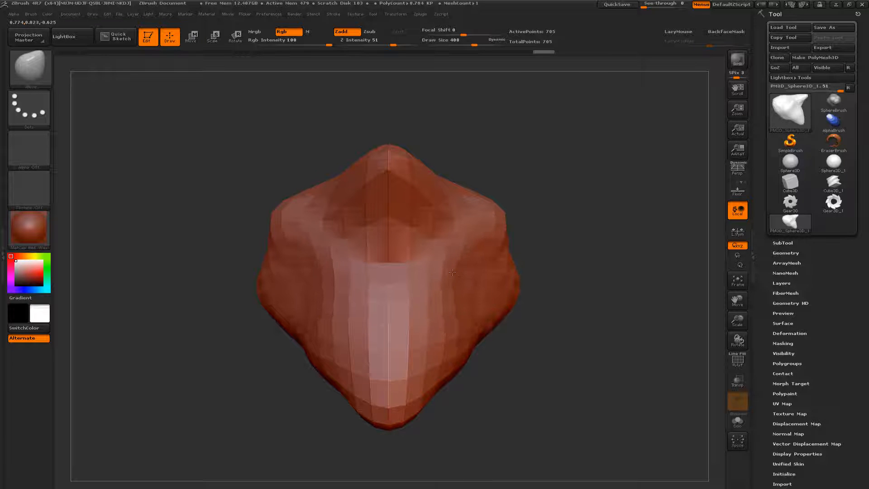
Show the wireframe and examine the polygon layout from the side, around the top pole and around the bottom pole
{"action": "mouse_move", "coordinate": [565, 265]}
{"action": "left_mouse_down"}
{"action": "mouse_move", "coordinate": [610, 281]}
{"action": "mouse_move", "coordinate": [603, 274]}
{"action": "mouse_move", "coordinate": [557, 296]}
{"action": "mouse_move", "coordinate": [520, 291]}
{"action": "mouse_move", "coordinate": [492, 274]}
{"action": "mouse_move", "coordinate": [485, 254]}
{"action": "mouse_move", "coordinate": [499, 252]}
{"action": "mouse_move", "coordinate": [520, 270]}
{"action": "mouse_move", "coordinate": [511, 273]}
{"action": "left_mouse_up"}
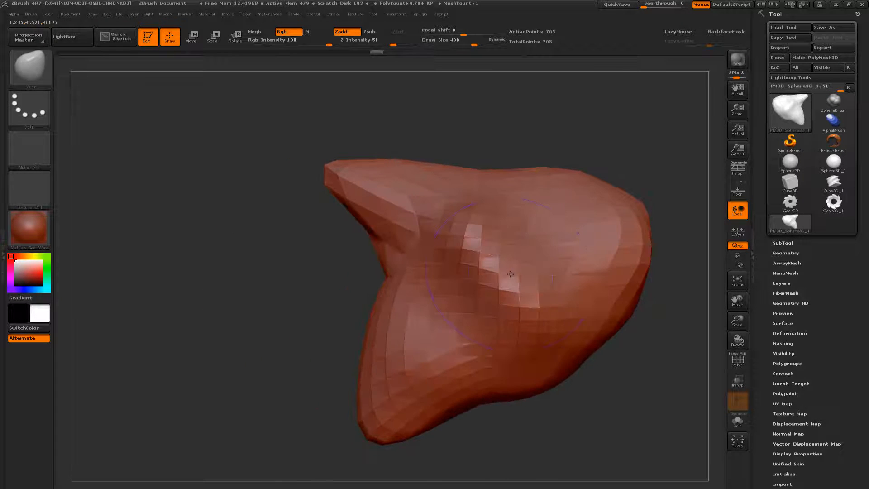
{"action": "mouse_move", "coordinate": [605, 292]}
{"action": "left_mouse_down"}
{"action": "mouse_move", "coordinate": [601, 281]}
{"action": "mouse_move", "coordinate": [620, 306]}
{"action": "mouse_move", "coordinate": [596, 294]}
{"action": "left_mouse_up"}
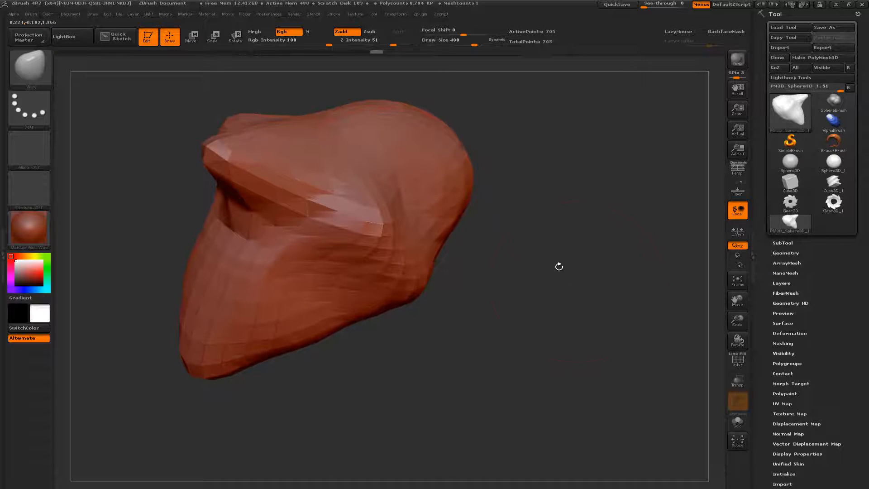
{"action": "left_click_drag", "start_coordinate": [558, 265], "coordinate": [565, 312]}
{"action": "key", "text": "shift+f"}
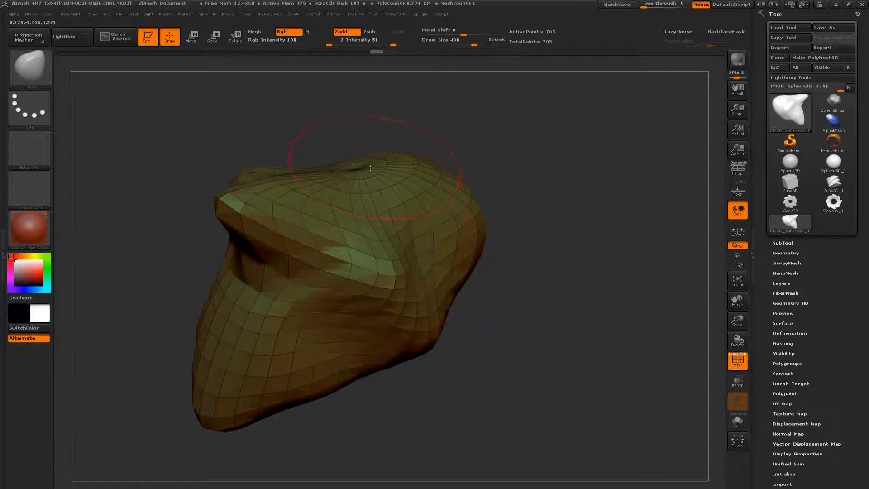
{"action": "mouse_move", "coordinate": [537, 301]}
{"action": "left_mouse_down"}
{"action": "mouse_move", "coordinate": [514, 226]}
{"action": "mouse_move", "coordinate": [563, 180]}
{"action": "mouse_move", "coordinate": [615, 264]}
{"action": "left_mouse_up"}
{"action": "left_click_drag", "start_coordinate": [560, 315], "coordinate": [358, 332]}
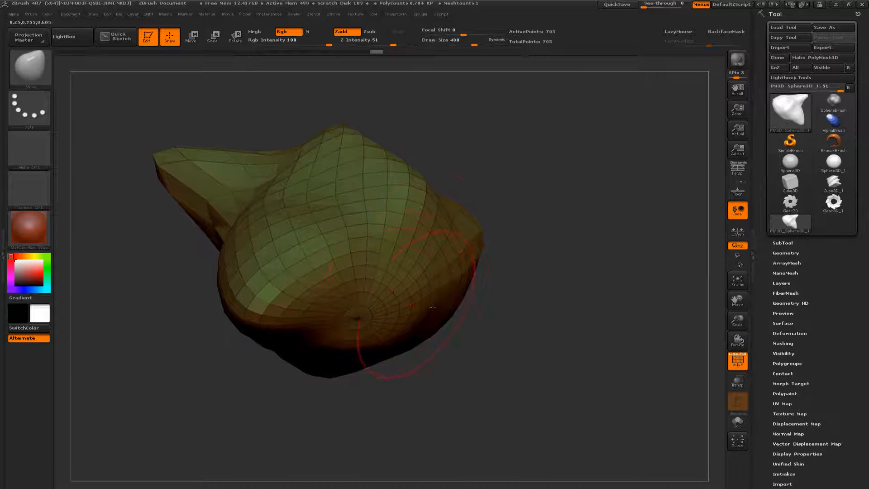
{"action": "left_click_drag", "start_coordinate": [504, 319], "coordinate": [475, 290]}
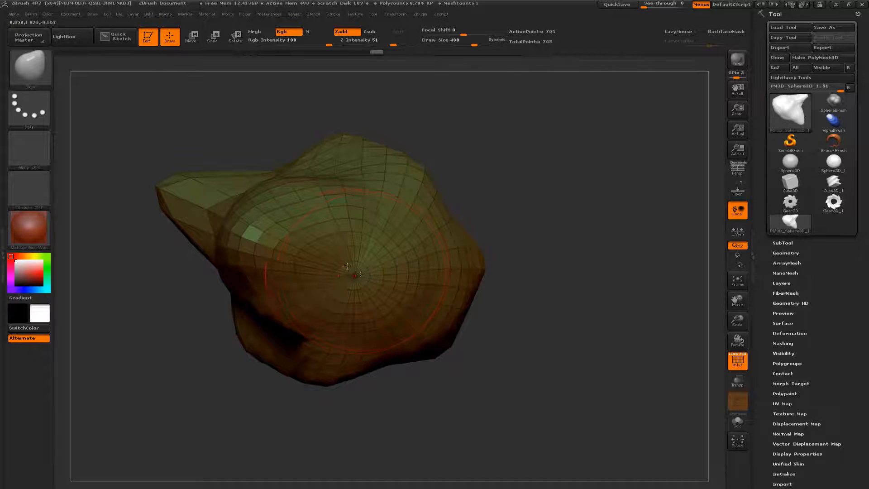
{"action": "left_click_drag", "start_coordinate": [516, 295], "coordinate": [500, 378]}
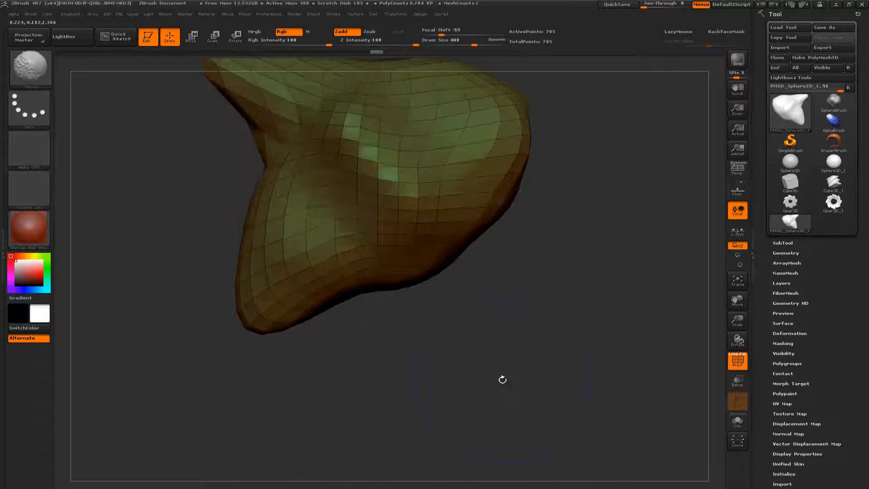
Hide the wireframe and pull the underside of the head down into a long neck
{"action": "key", "text": "shift+f"}
{"action": "mouse_move", "coordinate": [496, 346]}
{"action": "left_mouse_down"}
{"action": "mouse_move", "coordinate": [507, 312]}
{"action": "mouse_move", "coordinate": [452, 271]}
{"action": "mouse_move", "coordinate": [445, 420]}
{"action": "mouse_move", "coordinate": [462, 432]}
{"action": "left_mouse_up"}
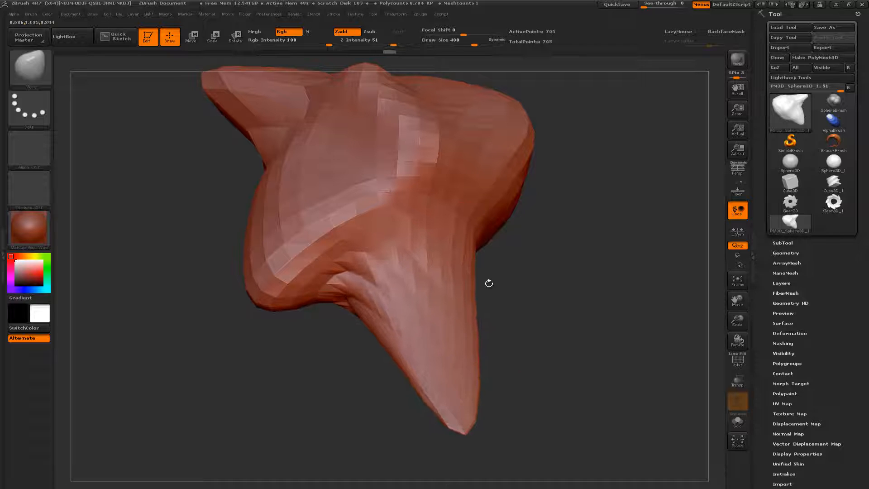
{"action": "left_click_drag", "start_coordinate": [542, 295], "coordinate": [520, 319]}
Show the wireframe and stretch the neck's tip much further down to reveal the elongated polygons
{"action": "key", "text": "shift+f"}
{"action": "mouse_move", "coordinate": [500, 370]}
{"action": "left_mouse_down"}
{"action": "mouse_move", "coordinate": [483, 316]}
{"action": "mouse_move", "coordinate": [433, 306]}
{"action": "mouse_move", "coordinate": [508, 362]}
{"action": "mouse_move", "coordinate": [620, 398]}
{"action": "mouse_move", "coordinate": [529, 326]}
{"action": "left_mouse_up"}
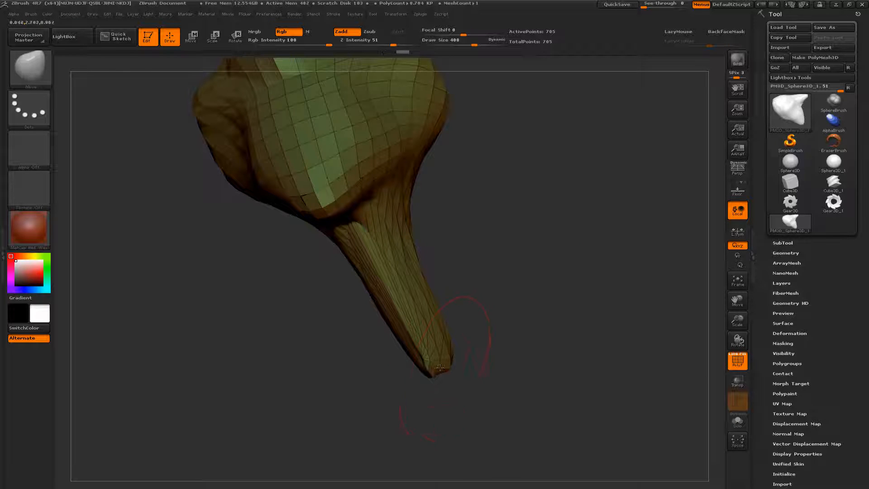
{"action": "left_click_drag", "start_coordinate": [435, 369], "coordinate": [493, 475]}
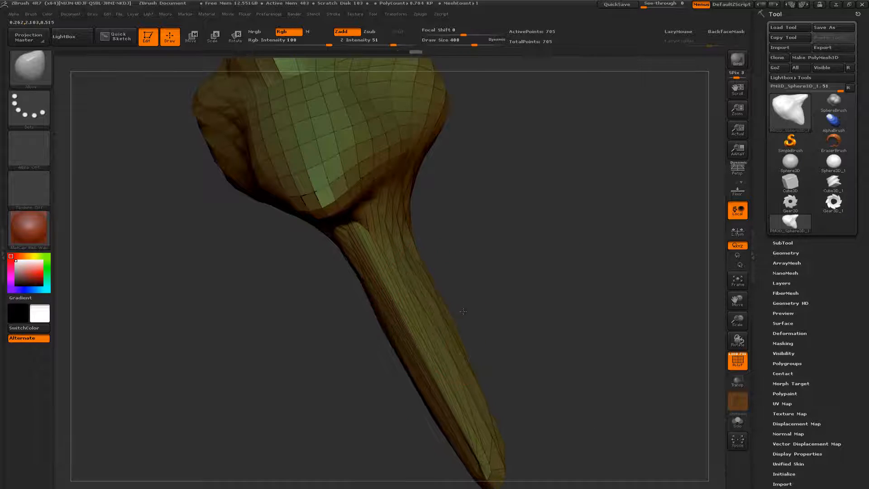
{"action": "mouse_move", "coordinate": [463, 311]}
{"action": "left_mouse_down"}
{"action": "mouse_move", "coordinate": [543, 304]}
{"action": "mouse_move", "coordinate": [489, 330]}
{"action": "mouse_move", "coordinate": [488, 319]}
{"action": "mouse_move", "coordinate": [438, 336]}
{"action": "left_mouse_up"}
Apply the ClayBuildup brush to the stretched neck and inspect the coarse surface with the wireframe hidden
{"action": "key", "text": "b"}
{"action": "key", "text": "c"}
{"action": "key", "text": "b"}
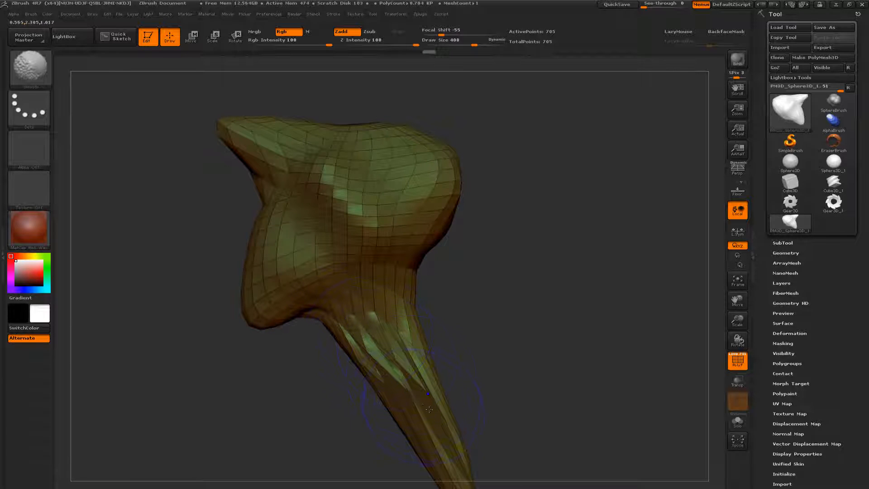
{"action": "key", "text": "shift+f"}
{"action": "mouse_move", "coordinate": [483, 364]}
{"action": "left_mouse_down"}
{"action": "mouse_move", "coordinate": [473, 305]}
{"action": "mouse_move", "coordinate": [509, 308]}
{"action": "mouse_move", "coordinate": [453, 322]}
{"action": "mouse_move", "coordinate": [484, 322]}
{"action": "mouse_move", "coordinate": [486, 359]}
{"action": "mouse_move", "coordinate": [498, 366]}
{"action": "mouse_move", "coordinate": [503, 330]}
{"action": "mouse_move", "coordinate": [495, 354]}
{"action": "mouse_move", "coordinate": [515, 352]}
{"action": "mouse_move", "coordinate": [515, 331]}
{"action": "mouse_move", "coordinate": [505, 346]}
{"action": "mouse_move", "coordinate": [480, 333]}
{"action": "left_mouse_up"}
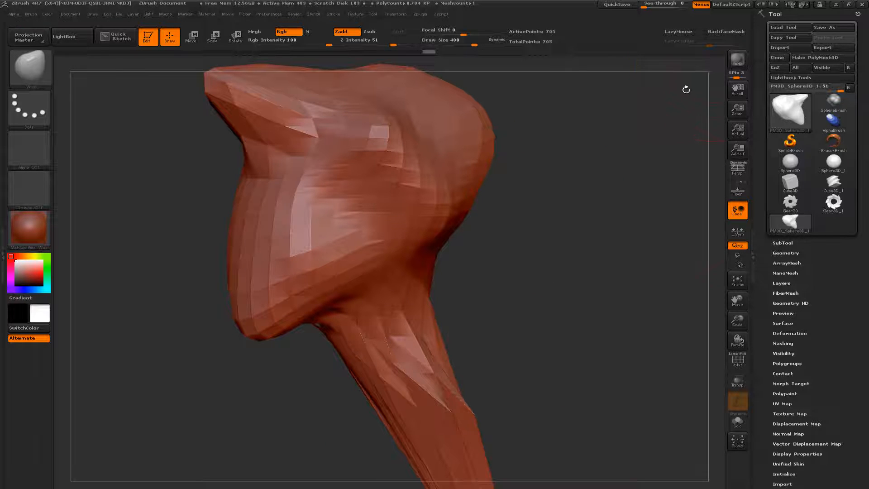
{"action": "left_click_drag", "start_coordinate": [604, 306], "coordinate": [609, 308]}
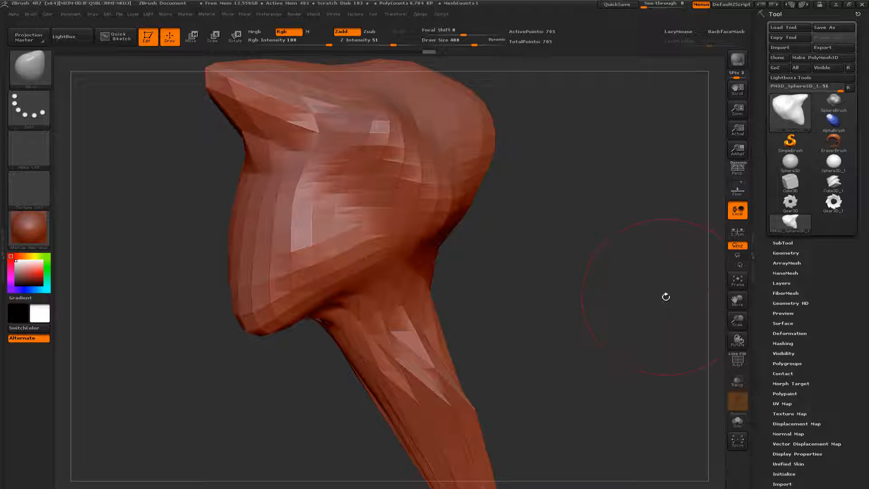
Bring up the DynaMesh settings for the polymesh and set the DynaMesh resolution to 64
{"action": "left_click", "coordinate": [789, 253]}
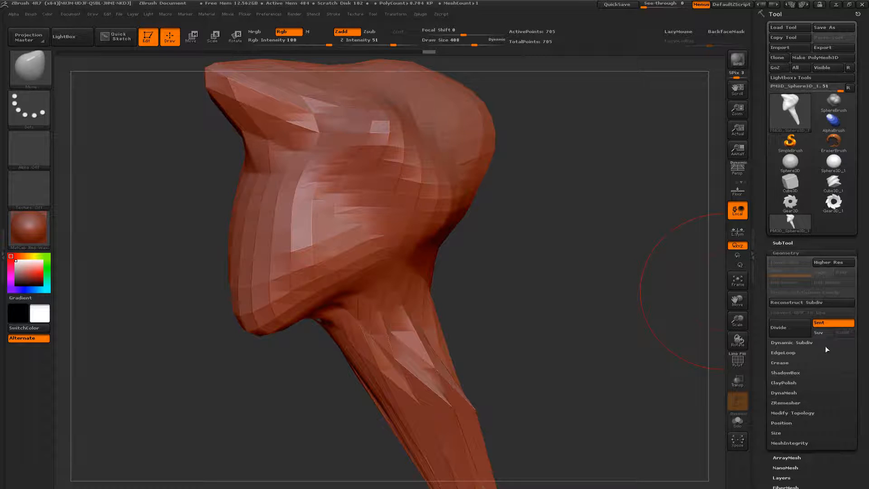
{"action": "left_click", "coordinate": [792, 392]}
{"action": "left_click_drag", "start_coordinate": [764, 396], "coordinate": [767, 347]}
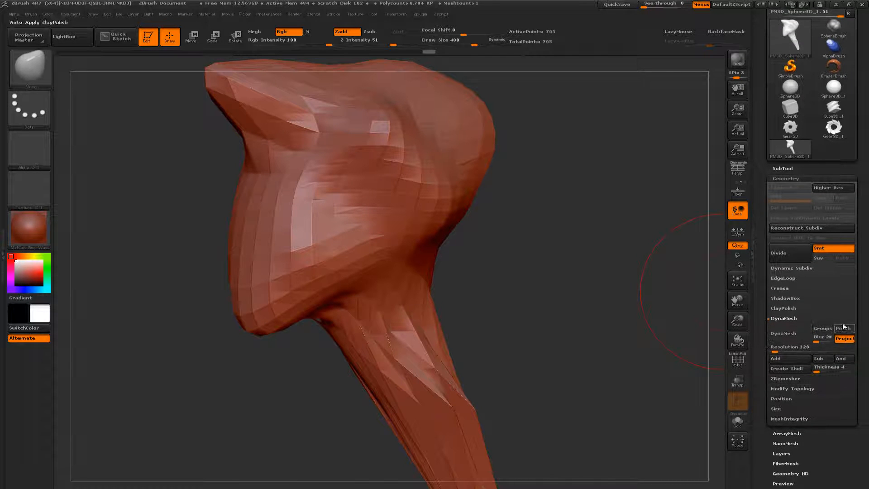
{"action": "left_click", "coordinate": [787, 347]}
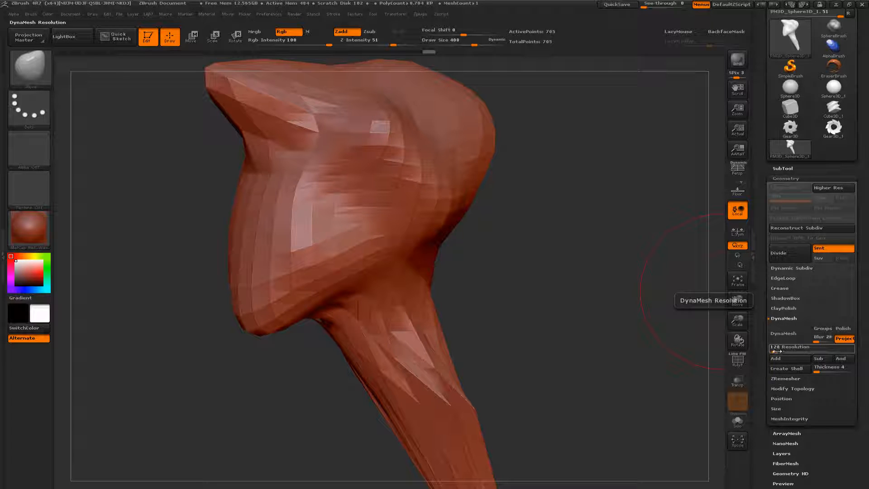
{"action": "left_click_drag", "start_coordinate": [776, 351], "coordinate": [775, 350]}
{"action": "type", "text": "80"}
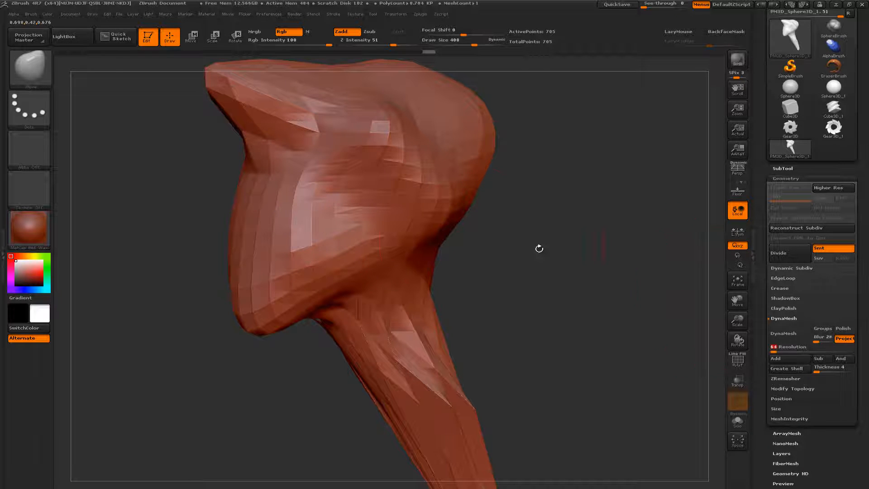
Remesh the stretched model with DynaMesh at resolution 64 and examine the new grid with the wireframe shown and hidden
{"action": "left_click", "coordinate": [792, 334]}
{"action": "key", "text": "shift+f"}
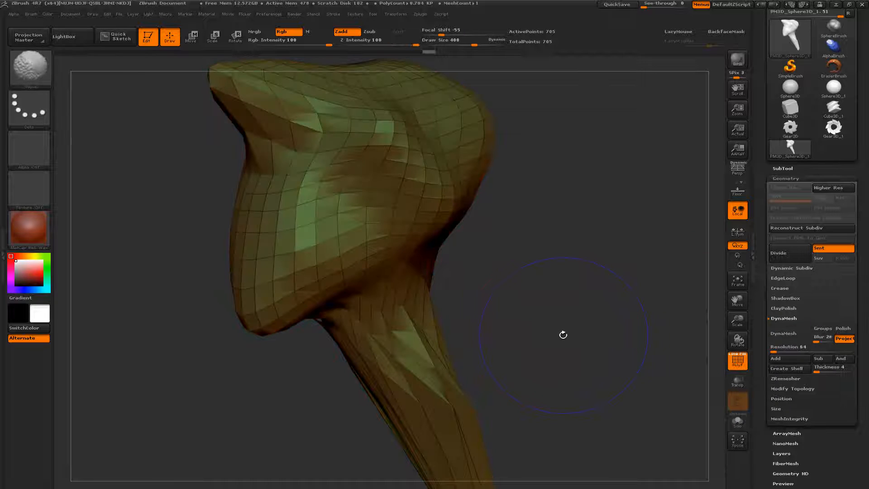
{"action": "key", "text": "b"}
{"action": "key", "text": "m"}
{"action": "key", "text": "v"}
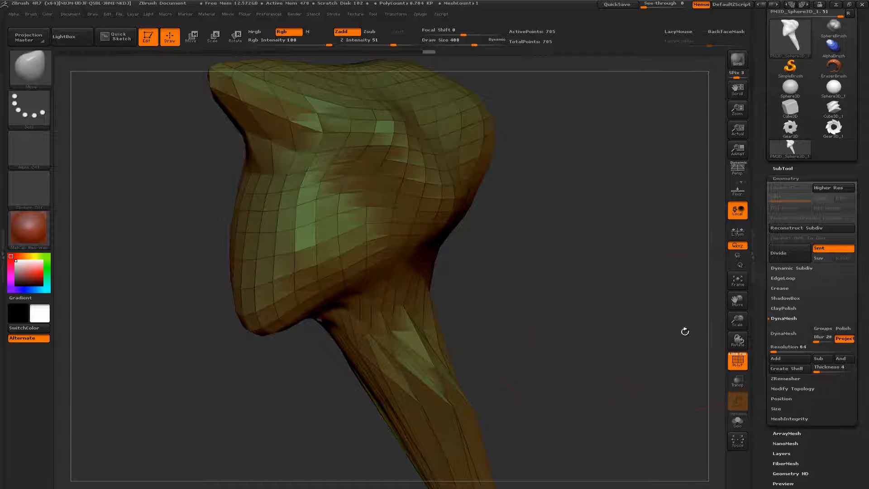
{"action": "left_click", "coordinate": [788, 333]}
{"action": "mouse_move", "coordinate": [649, 316]}
{"action": "left_mouse_down"}
{"action": "mouse_move", "coordinate": [596, 313]}
{"action": "mouse_move", "coordinate": [574, 330]}
{"action": "mouse_move", "coordinate": [583, 326]}
{"action": "mouse_move", "coordinate": [494, 337]}
{"action": "left_mouse_up"}
{"action": "key", "text": "shift+f"}
{"action": "key", "text": "shift+f"}
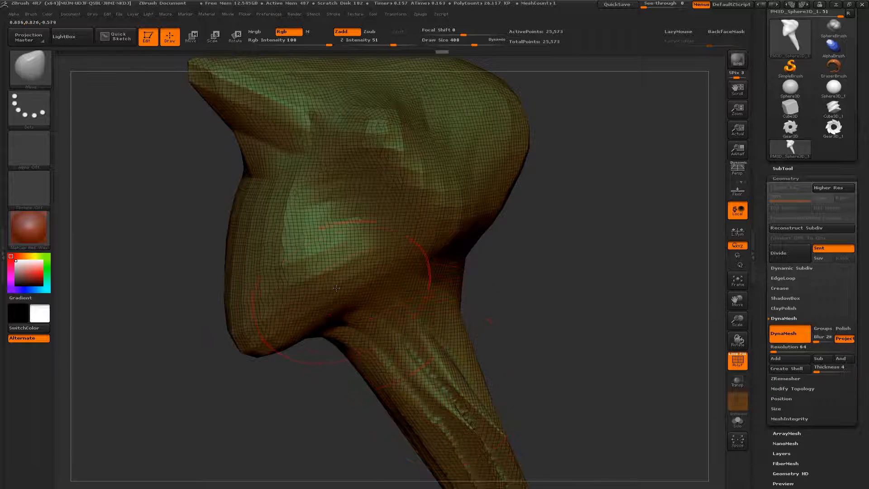
{"action": "key", "text": "shift+f"}
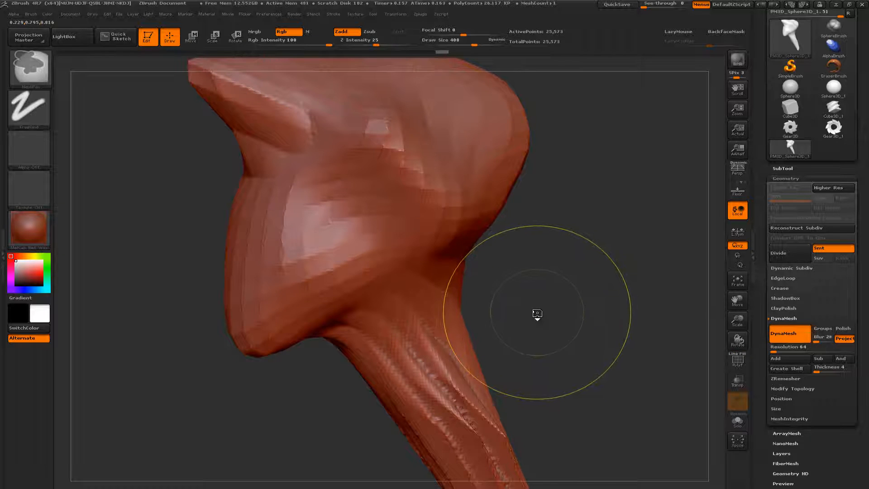
Undo the DynaMesh remesh, lower the DynaMesh resolution to 32 and look over the original polygons
{"action": "key", "text": "ctrl+z"}
{"action": "key", "text": "shift+f"}
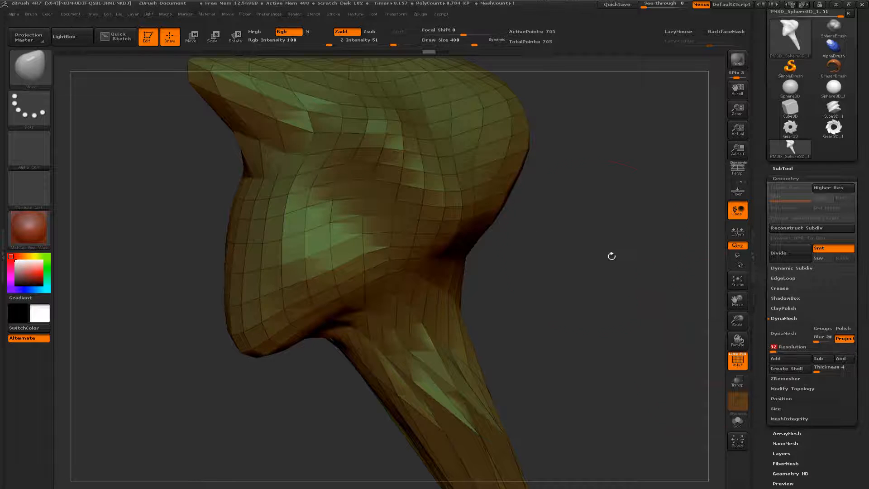
{"action": "left_click_drag", "start_coordinate": [601, 301], "coordinate": [591, 312]}
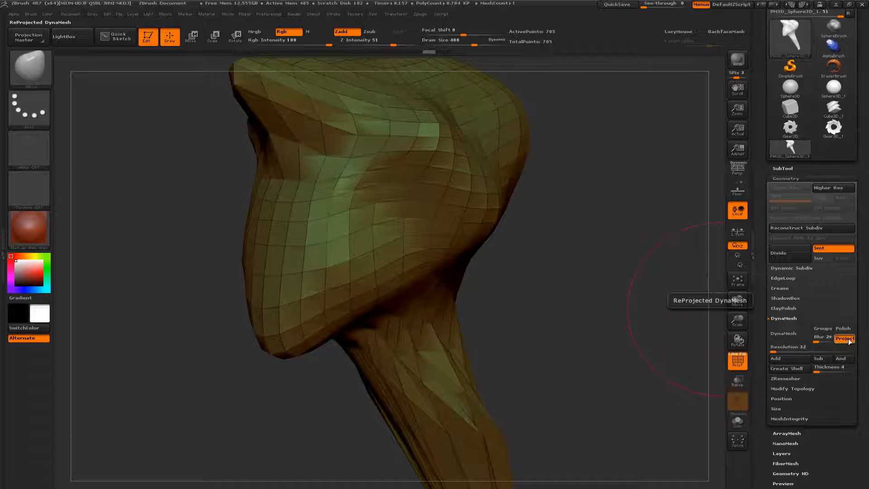
{"action": "key", "text": "shift+f"}
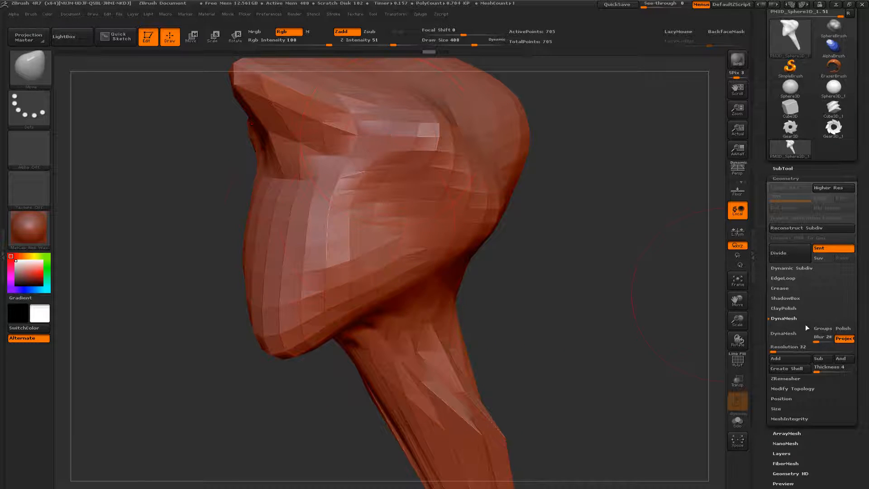
Turn off DynaMesh's Project option, remesh the model at resolution 32, and inspect it with the wireframe shown and hidden
{"action": "left_click", "coordinate": [799, 347]}
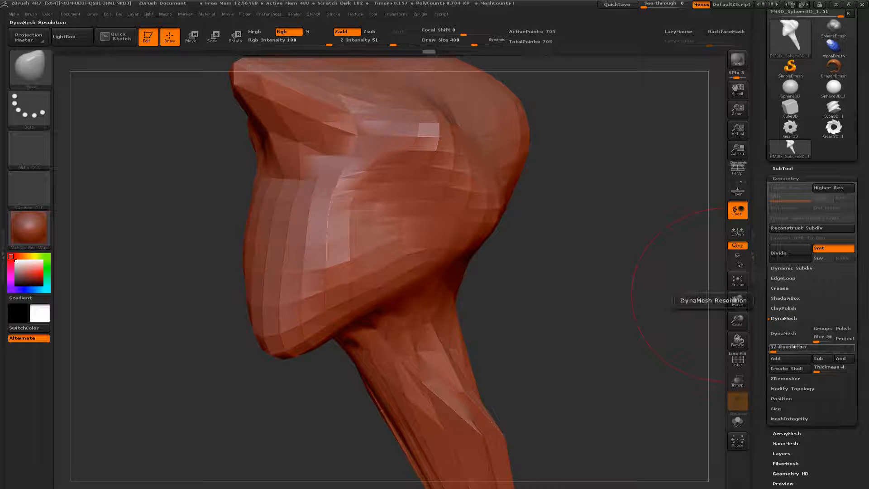
{"action": "left_click", "coordinate": [790, 335]}
{"action": "key", "text": "shift+f"}
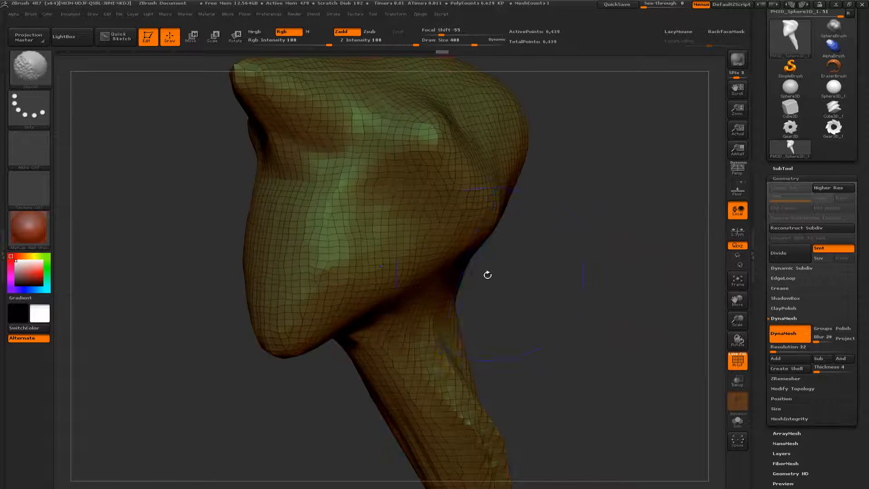
{"action": "left_click_drag", "start_coordinate": [549, 296], "coordinate": [578, 266]}
{"action": "key", "text": "shift+f"}
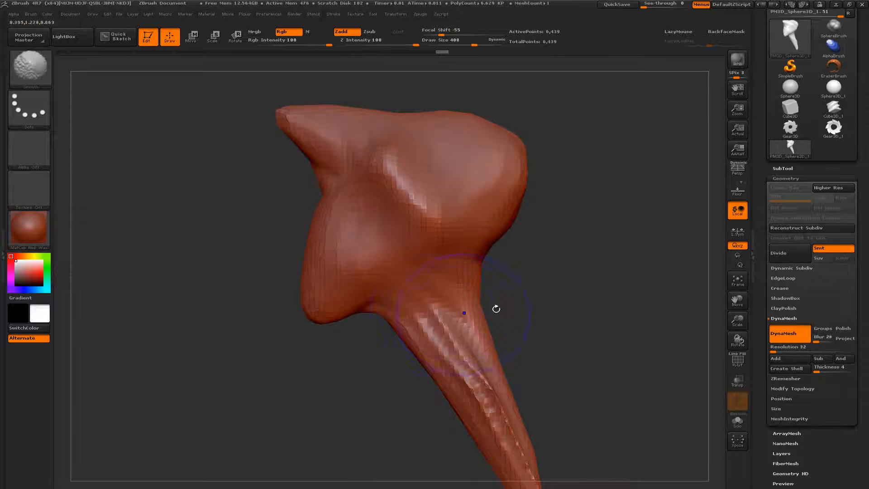
{"action": "mouse_move", "coordinate": [494, 306]}
{"action": "left_mouse_down"}
{"action": "mouse_move", "coordinate": [575, 298]}
{"action": "mouse_move", "coordinate": [553, 268]}
{"action": "mouse_move", "coordinate": [531, 266]}
{"action": "left_mouse_up"}
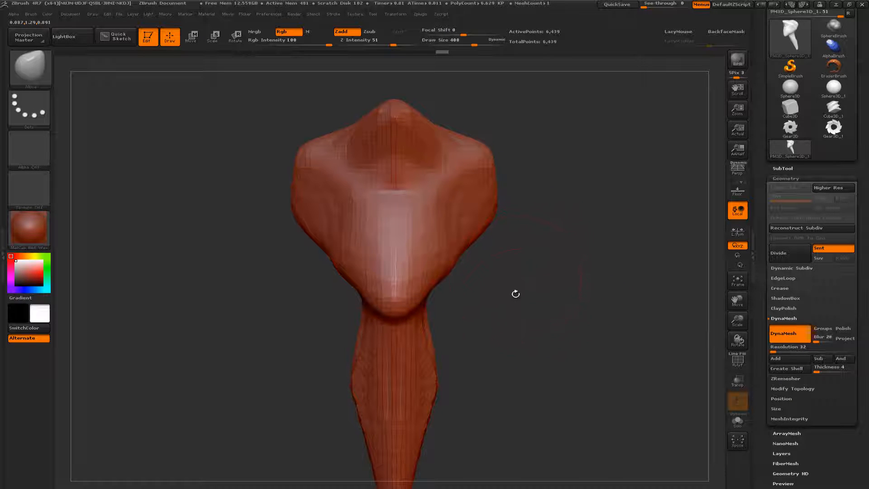
Set the Smooth brush's Z Intensity to 23
{"action": "key", "text": "shift"}
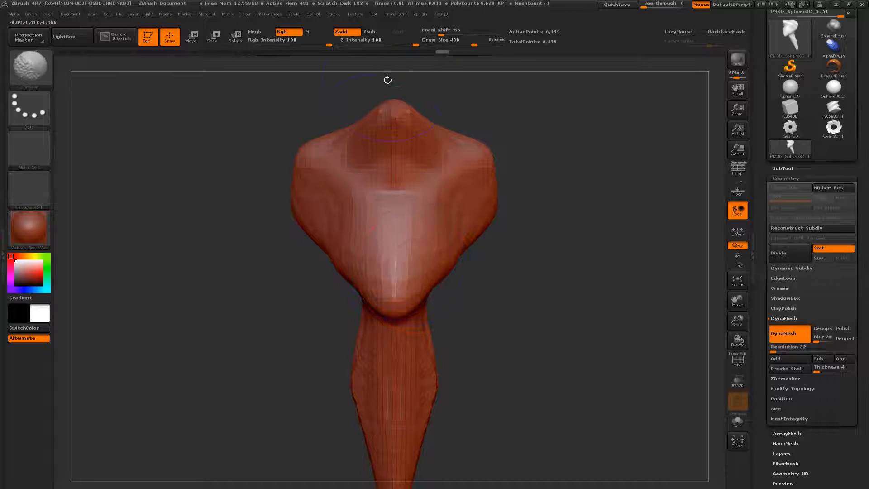
{"action": "left_click", "coordinate": [381, 43]}
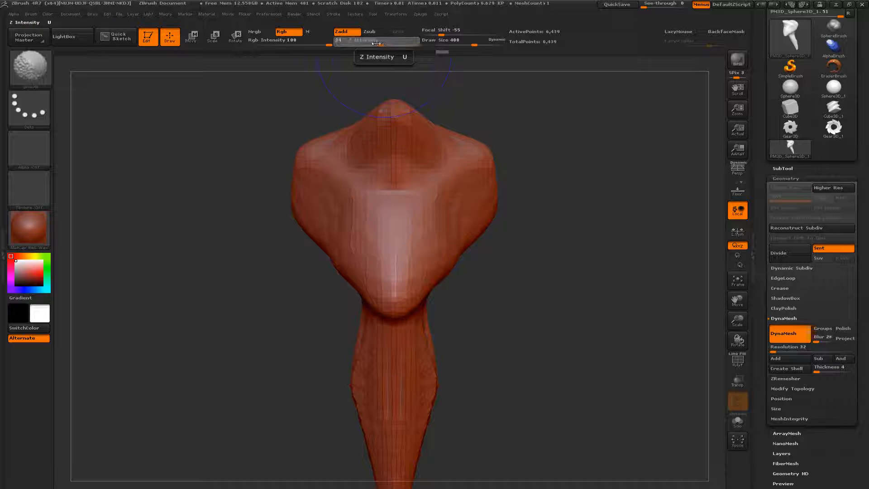
{"action": "type", "text": "25"}
{"action": "key", "text": "Return"}
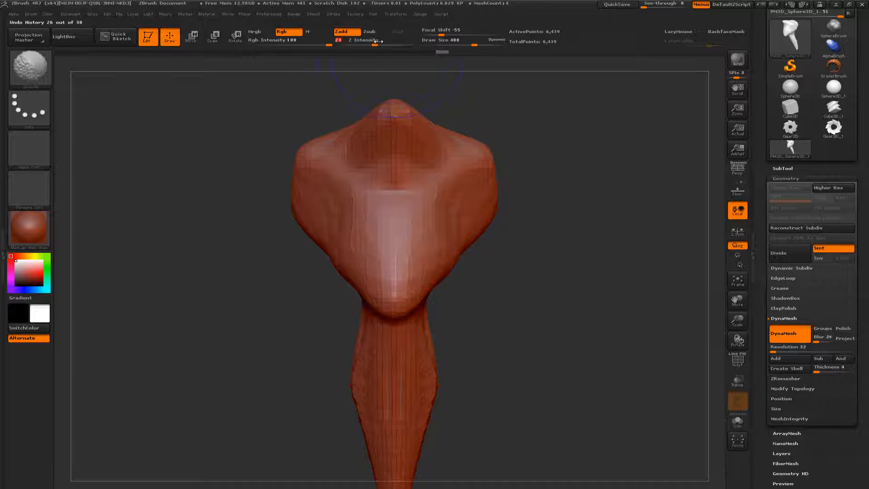
Smooth out the rough neck surface and the ridges on the front, side and top of the head
{"action": "left_click_drag", "start_coordinate": [524, 286], "coordinate": [471, 286]}
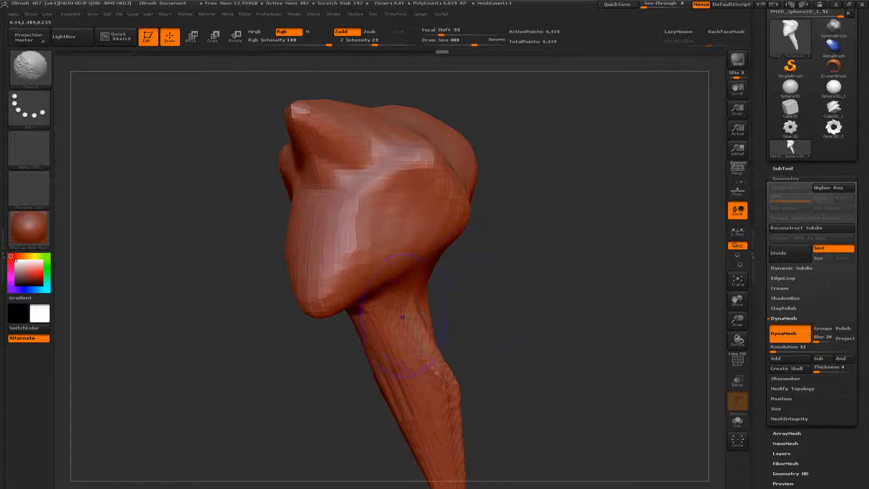
{"action": "left_click_drag", "start_coordinate": [398, 337], "coordinate": [419, 408], "text": "shift"}
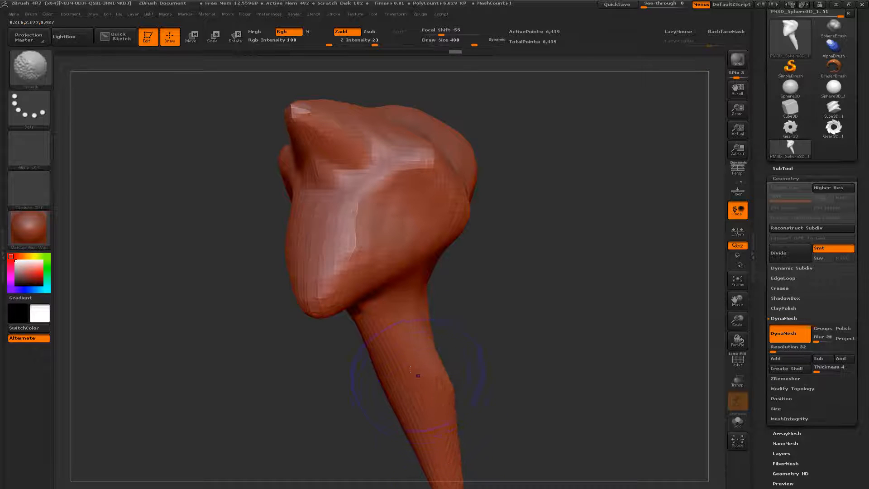
{"action": "left_click_drag", "start_coordinate": [368, 162], "coordinate": [375, 119], "text": "shift"}
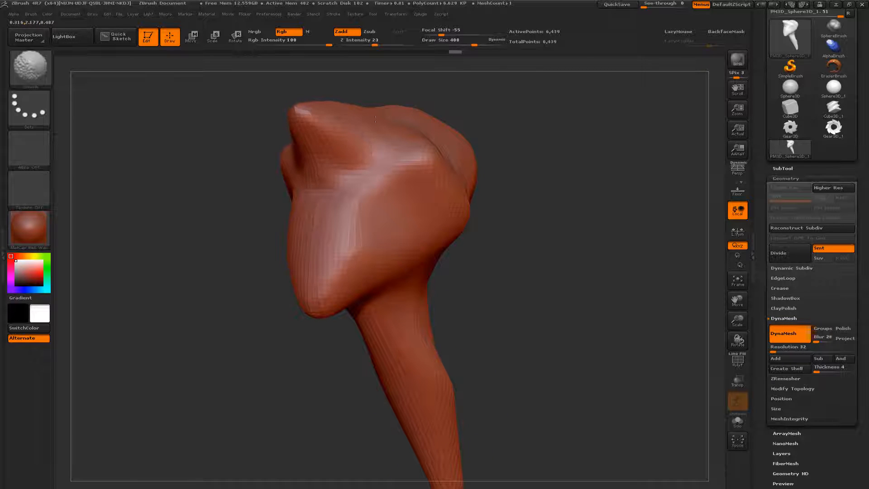
{"action": "mouse_move", "coordinate": [555, 216]}
{"action": "left_mouse_down"}
{"action": "mouse_move", "coordinate": [506, 210]}
{"action": "mouse_move", "coordinate": [466, 227]}
{"action": "left_mouse_up"}
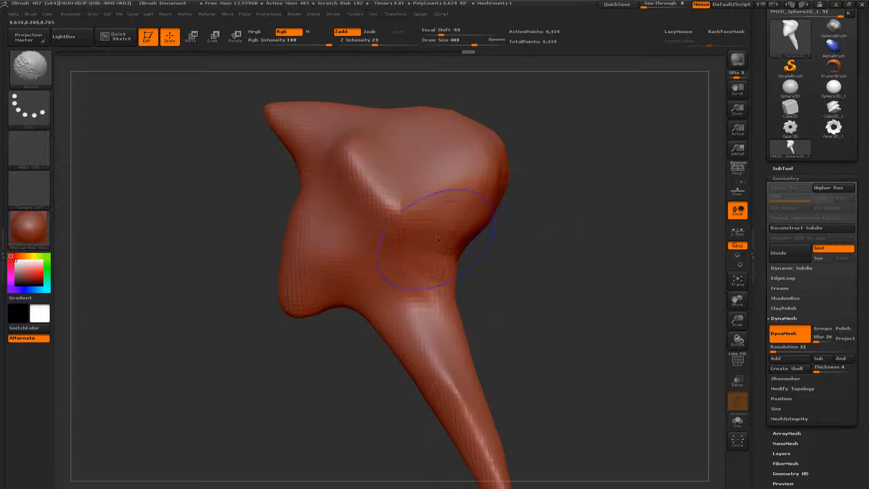
{"action": "left_click_drag", "start_coordinate": [498, 310], "coordinate": [514, 312]}
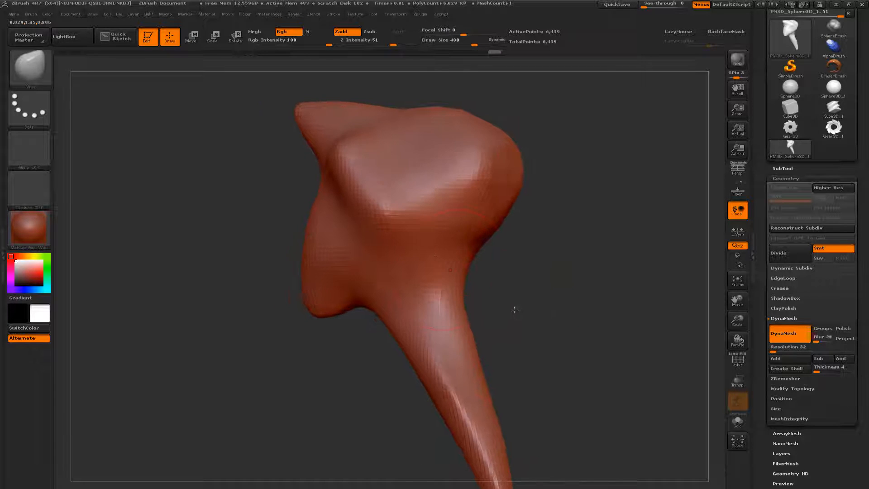
{"action": "left_click_drag", "start_coordinate": [391, 141], "coordinate": [447, 184], "text": "shift"}
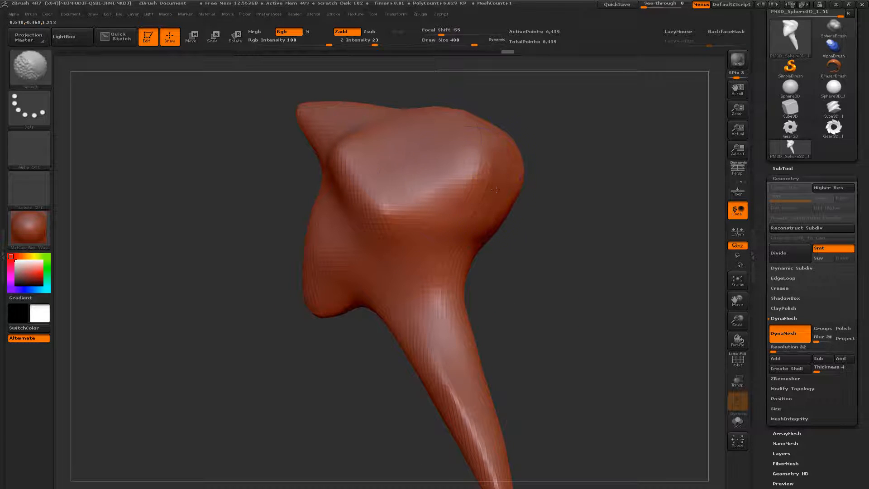
Use the Move brush to pull the head's upper side corners outward and push in the sides beneath them
{"action": "mouse_move", "coordinate": [557, 222]}
{"action": "left_mouse_down"}
{"action": "mouse_move", "coordinate": [607, 246]}
{"action": "mouse_move", "coordinate": [573, 264]}
{"action": "mouse_move", "coordinate": [521, 254]}
{"action": "left_mouse_up"}
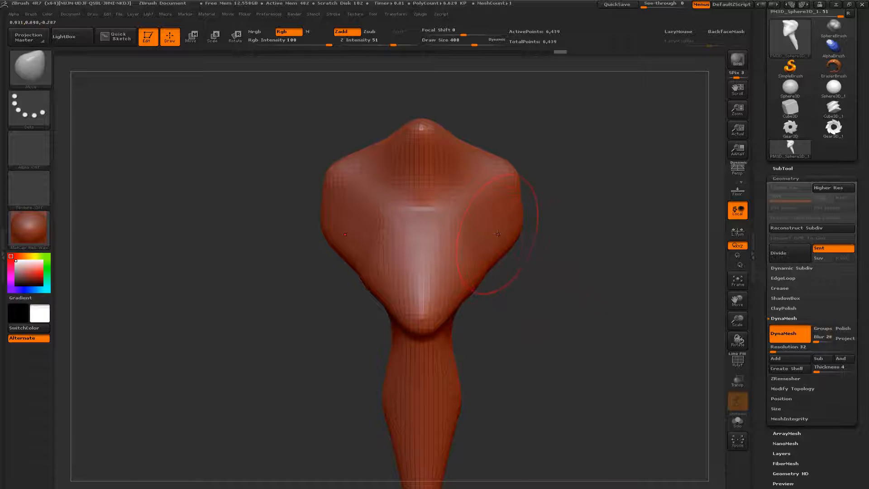
{"action": "key", "text": "b"}
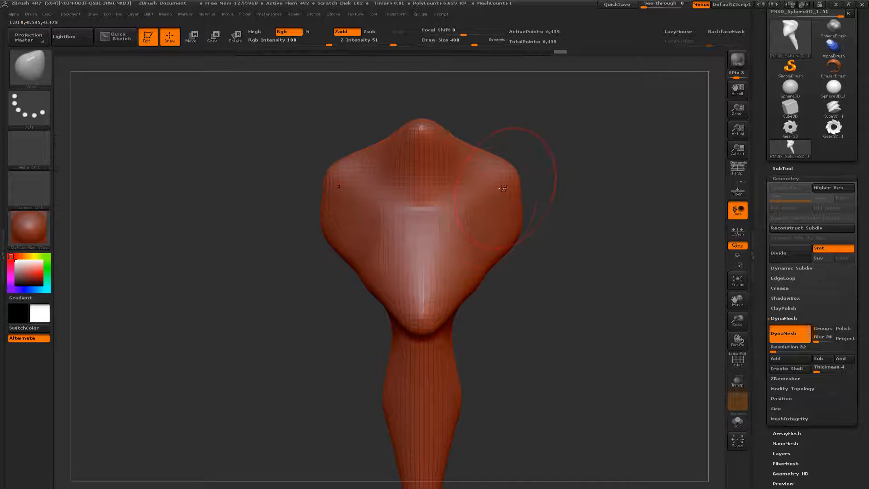
{"action": "left_click_drag", "start_coordinate": [503, 187], "coordinate": [532, 185]}
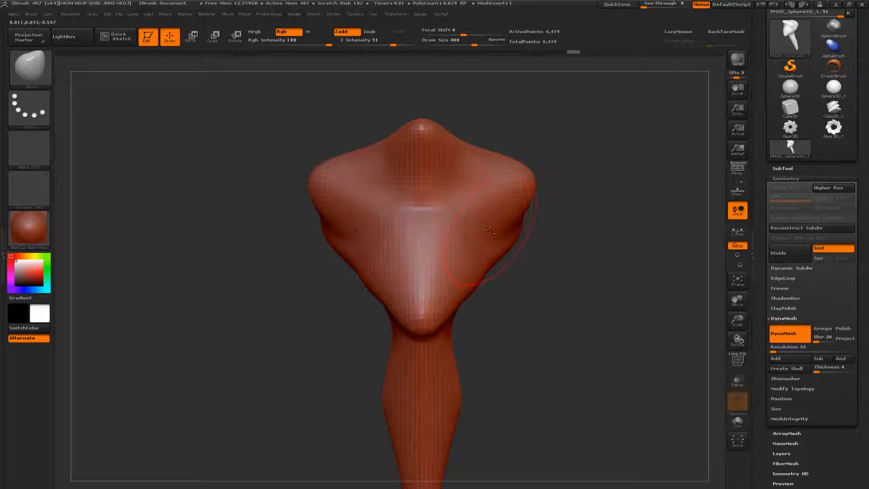
{"action": "mouse_move", "coordinate": [483, 224]}
{"action": "left_mouse_down"}
{"action": "mouse_move", "coordinate": [459, 203]}
{"action": "mouse_move", "coordinate": [516, 220]}
{"action": "mouse_move", "coordinate": [500, 220]}
{"action": "left_mouse_up"}
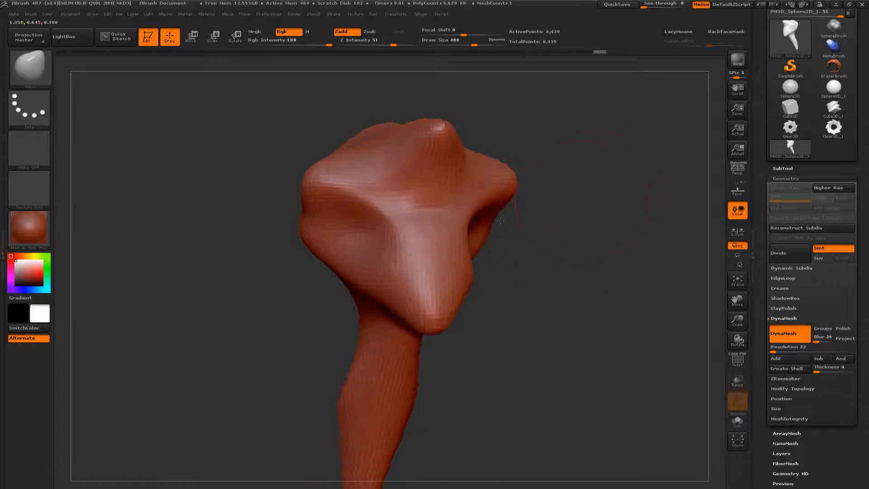
Broaden the lower face and deepen the hollows under the brow with the Move brush
{"action": "left_click_drag", "start_coordinate": [525, 307], "coordinate": [493, 290]}
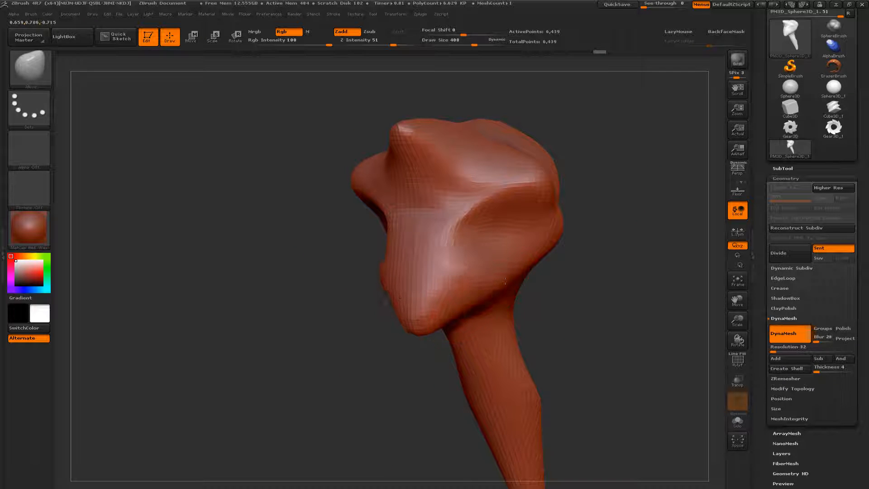
{"action": "left_click_drag", "start_coordinate": [427, 332], "coordinate": [434, 309]}
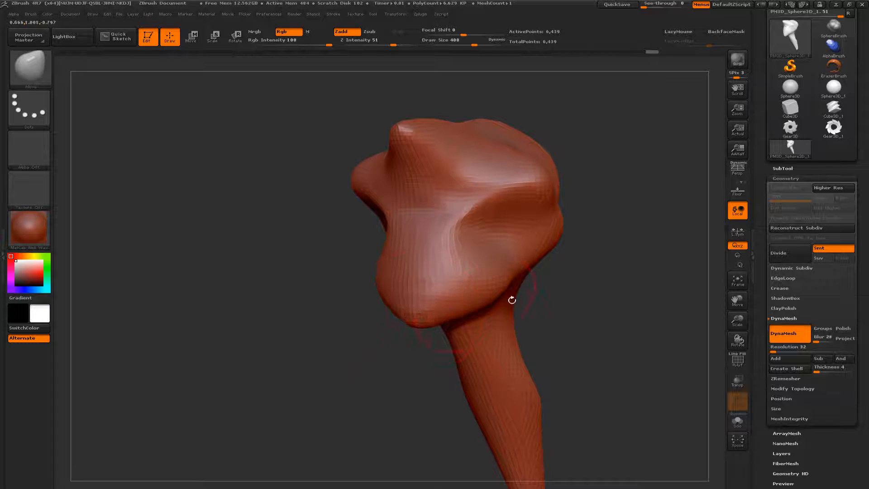
{"action": "mouse_move", "coordinate": [510, 297]}
{"action": "left_mouse_down"}
{"action": "mouse_move", "coordinate": [587, 284]}
{"action": "mouse_move", "coordinate": [495, 264]}
{"action": "left_mouse_up"}
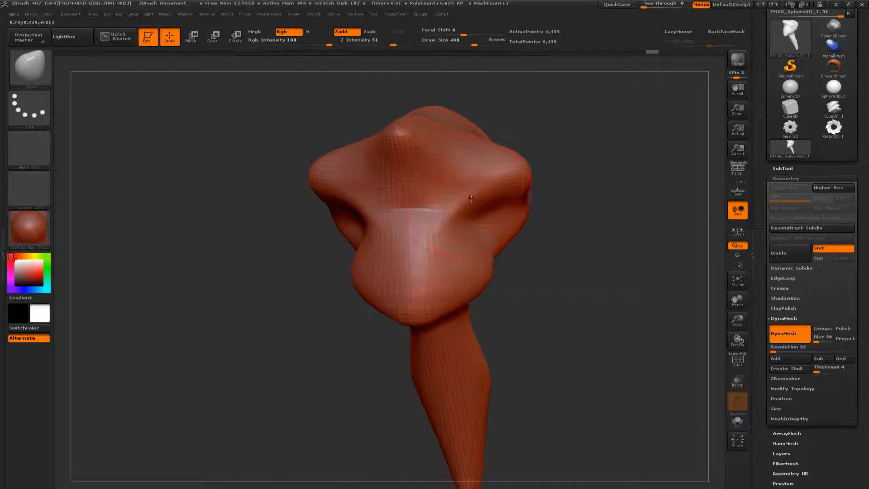
{"action": "left_click_drag", "start_coordinate": [474, 207], "coordinate": [457, 191]}
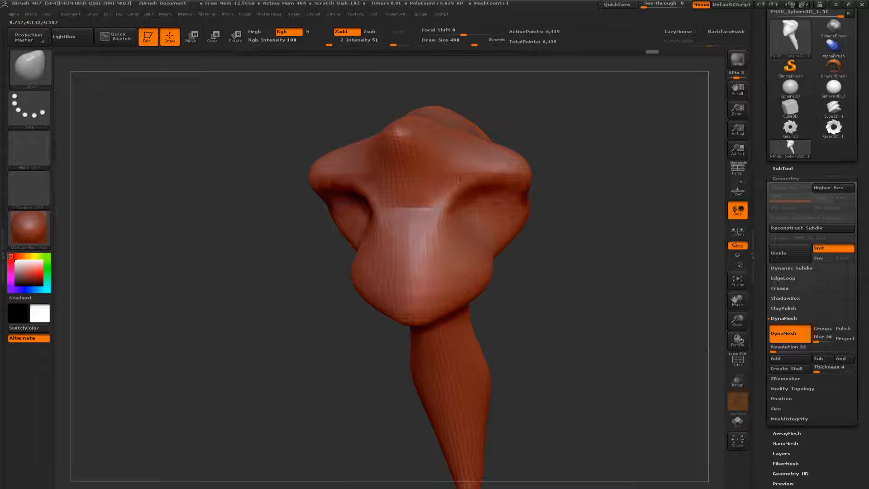
Show the wireframe and examine the polygon layout of the reshaped head from the front
{"action": "left_click_drag", "start_coordinate": [577, 236], "coordinate": [561, 216]}
{"action": "left_click_drag", "start_coordinate": [667, 235], "coordinate": [641, 246]}
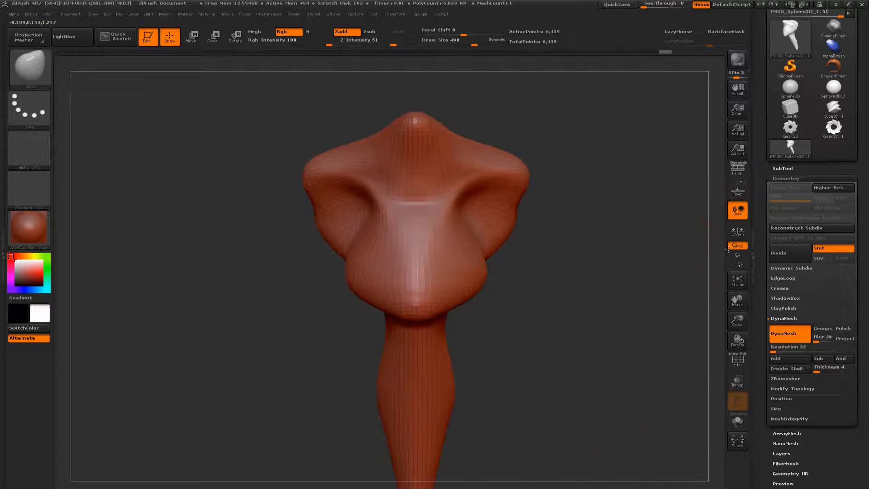
{"action": "left_click_drag", "start_coordinate": [580, 254], "coordinate": [520, 308]}
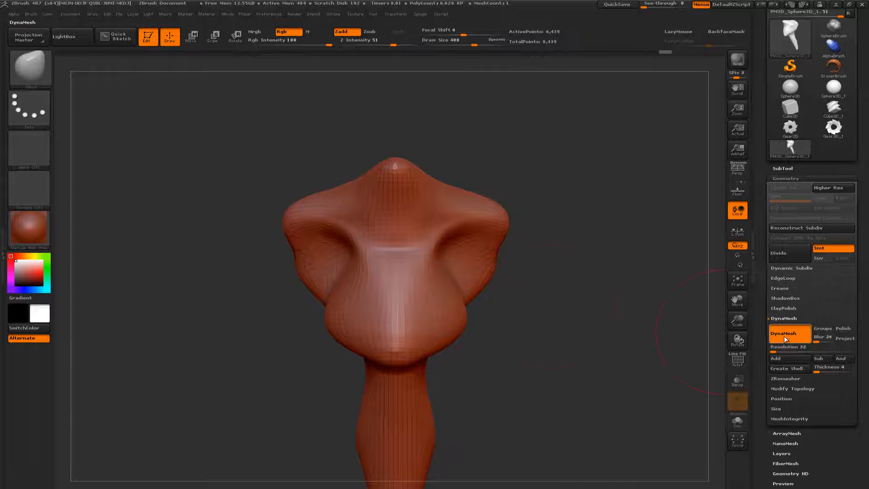
{"action": "left_click", "coordinate": [738, 360]}
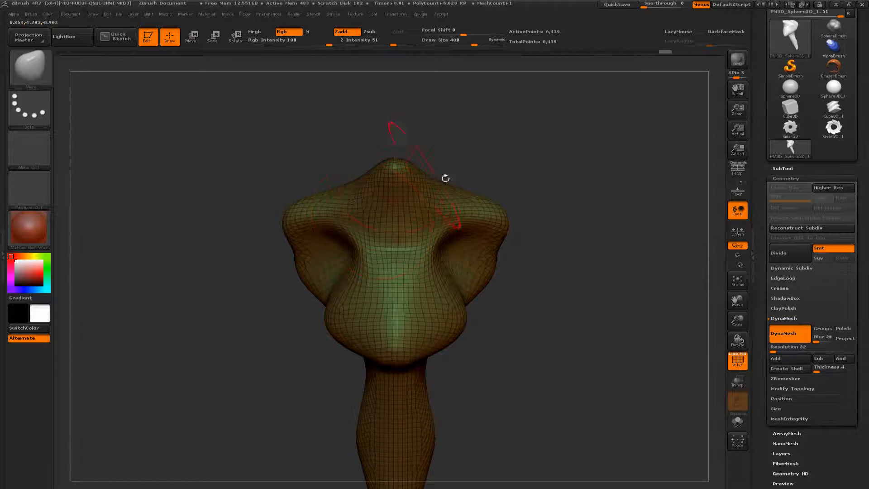
Hide the wireframe and pull the sides of the neck outward into stacked, wide flanges with the Move brush
{"action": "left_click_drag", "start_coordinate": [598, 288], "coordinate": [457, 289]}
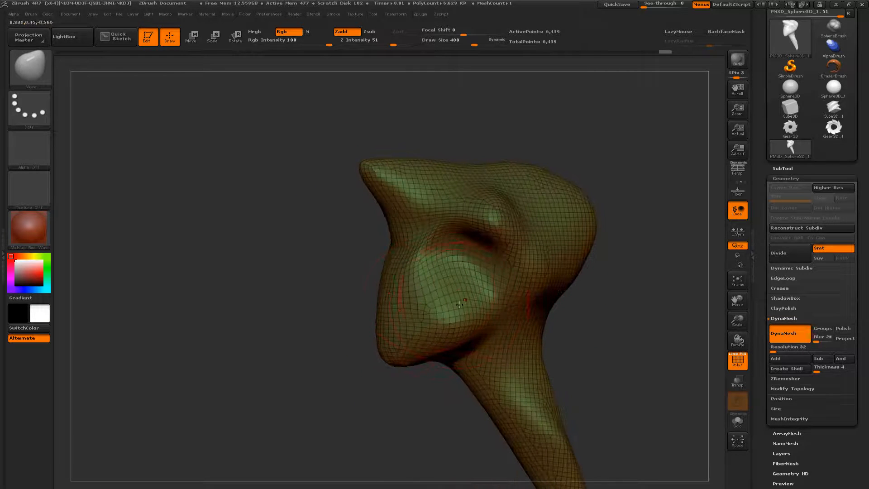
{"action": "mouse_move", "coordinate": [624, 306]}
{"action": "left_mouse_down", "text": "alt"}
{"action": "mouse_move", "coordinate": [535, 252]}
{"action": "mouse_move", "coordinate": [527, 296]}
{"action": "mouse_move", "coordinate": [564, 307]}
{"action": "left_mouse_up", "text": "alt"}
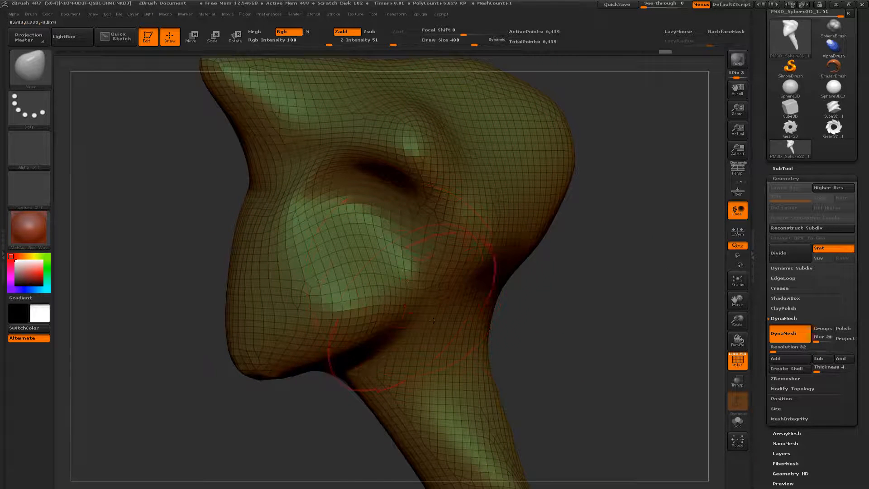
{"action": "mouse_move", "coordinate": [543, 317]}
{"action": "left_mouse_down", "text": "alt"}
{"action": "mouse_move", "coordinate": [542, 268]}
{"action": "mouse_move", "coordinate": [541, 311]}
{"action": "left_mouse_up", "text": "alt"}
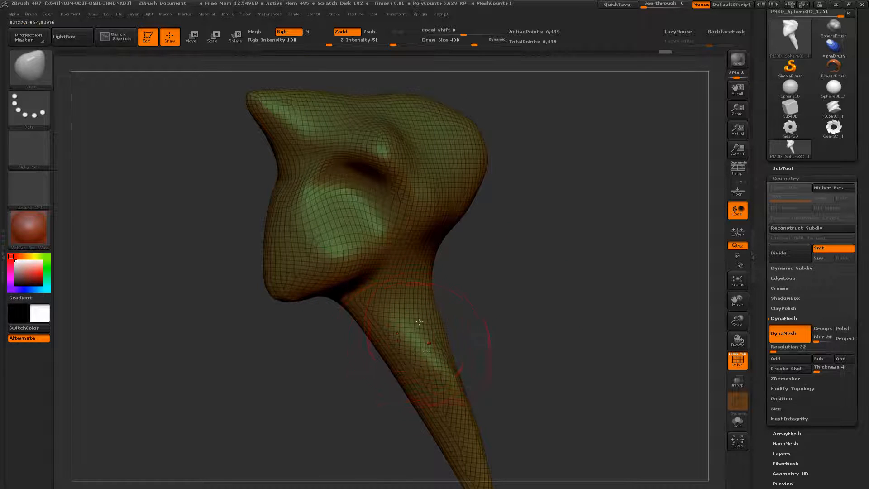
{"action": "key", "text": "shift+f"}
{"action": "mouse_move", "coordinate": [414, 334]}
{"action": "left_mouse_down"}
{"action": "mouse_move", "coordinate": [428, 299]}
{"action": "mouse_move", "coordinate": [425, 329]}
{"action": "mouse_move", "coordinate": [437, 289]}
{"action": "mouse_move", "coordinate": [350, 310]}
{"action": "left_mouse_up"}
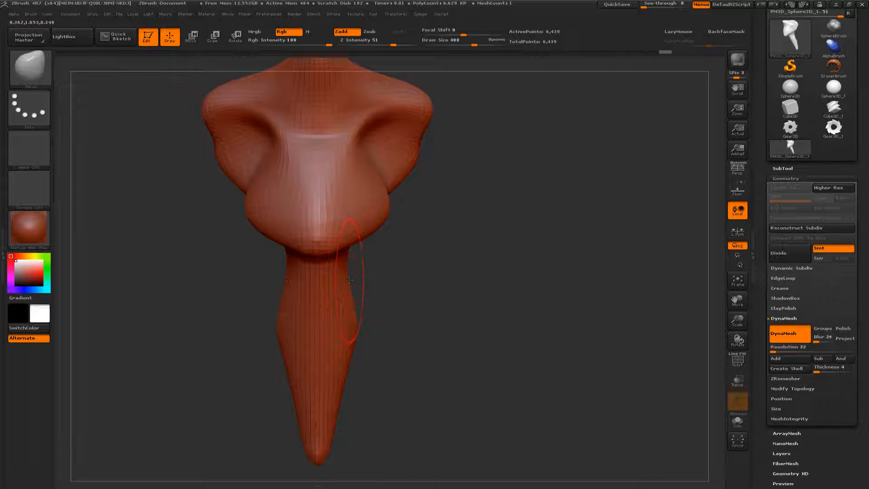
{"action": "mouse_move", "coordinate": [349, 280]}
{"action": "left_mouse_down"}
{"action": "mouse_move", "coordinate": [506, 283]}
{"action": "mouse_move", "coordinate": [471, 296]}
{"action": "mouse_move", "coordinate": [432, 332]}
{"action": "mouse_move", "coordinate": [527, 362]}
{"action": "left_mouse_up"}
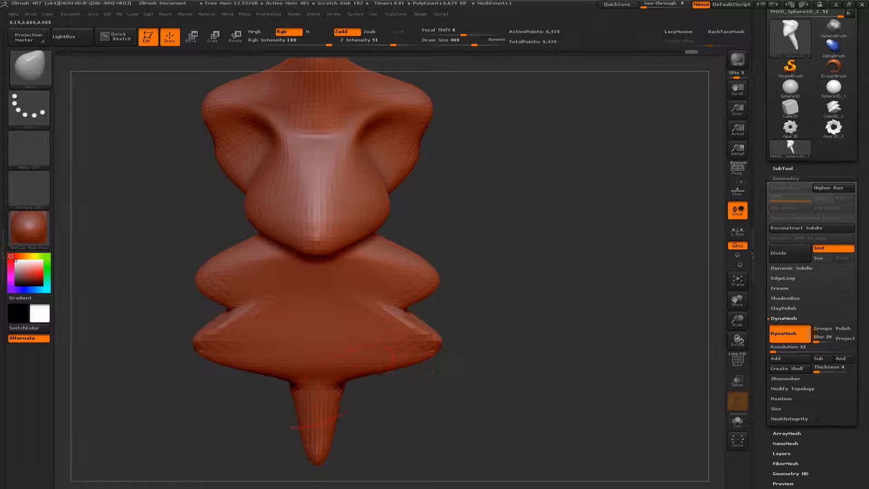
{"action": "mouse_move", "coordinate": [335, 390]}
{"action": "left_mouse_down"}
{"action": "mouse_move", "coordinate": [547, 398]}
{"action": "mouse_move", "coordinate": [541, 349]}
{"action": "mouse_move", "coordinate": [363, 315]}
{"action": "left_mouse_up"}
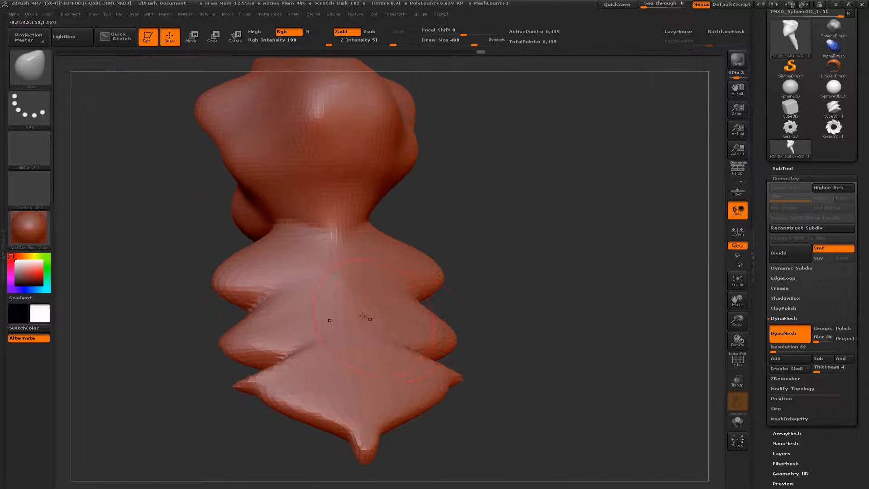
Pull the back of the neck out into several long spikes, one below the other, with the Move brush
{"action": "mouse_move", "coordinate": [517, 290]}
{"action": "left_mouse_down"}
{"action": "mouse_move", "coordinate": [389, 271]}
{"action": "mouse_move", "coordinate": [494, 251]}
{"action": "left_mouse_up"}
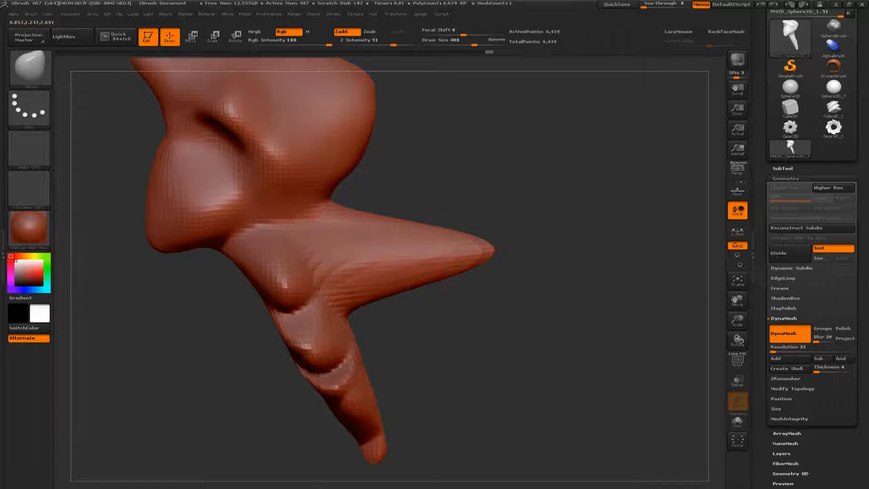
{"action": "left_click_drag", "start_coordinate": [341, 314], "coordinate": [466, 311]}
{"action": "mouse_move", "coordinate": [362, 369]}
{"action": "left_mouse_down"}
{"action": "mouse_move", "coordinate": [466, 359]}
{"action": "mouse_move", "coordinate": [520, 366]}
{"action": "left_mouse_up"}
{"action": "mouse_move", "coordinate": [384, 439]}
{"action": "left_mouse_down"}
{"action": "mouse_move", "coordinate": [511, 412]}
{"action": "mouse_move", "coordinate": [398, 441]}
{"action": "mouse_move", "coordinate": [541, 329]}
{"action": "left_mouse_up"}
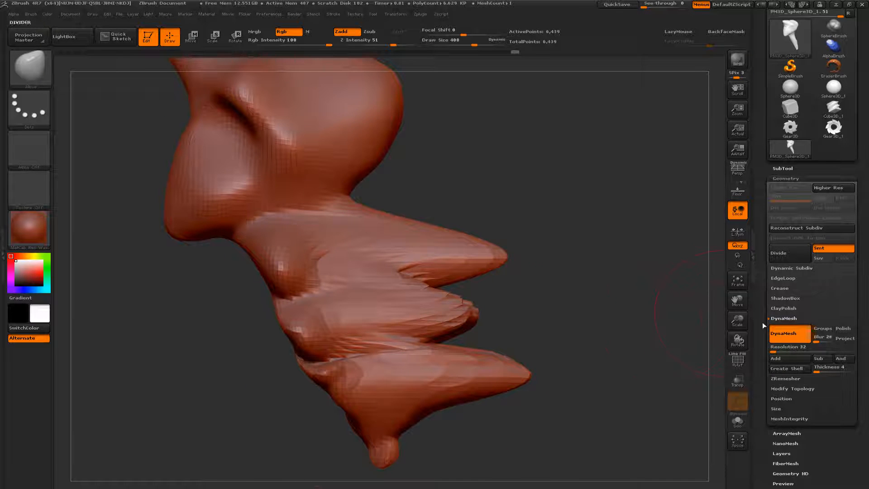
Remesh the stretched neck spikes with DynaMesh, checking the polygon distribution in wireframe before and after
{"action": "left_click_drag", "start_coordinate": [623, 304], "coordinate": [592, 317]}
{"action": "key", "text": "shift+f"}
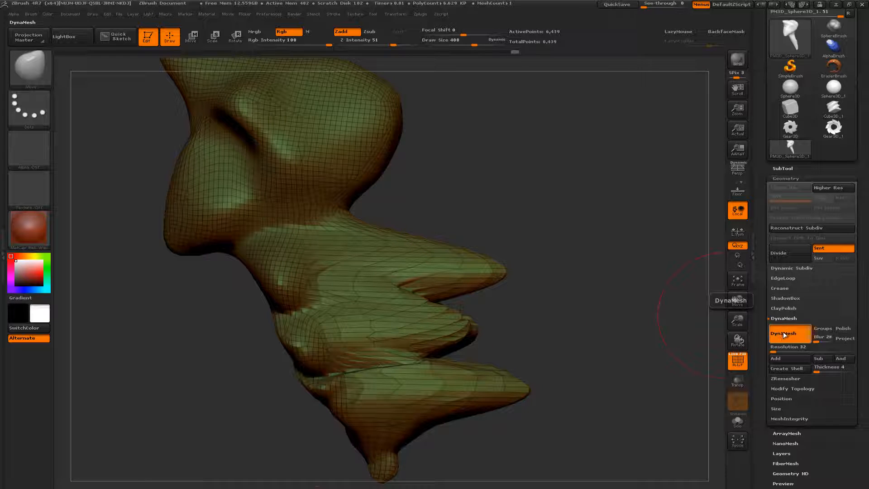
{"action": "key", "text": "shift+f"}
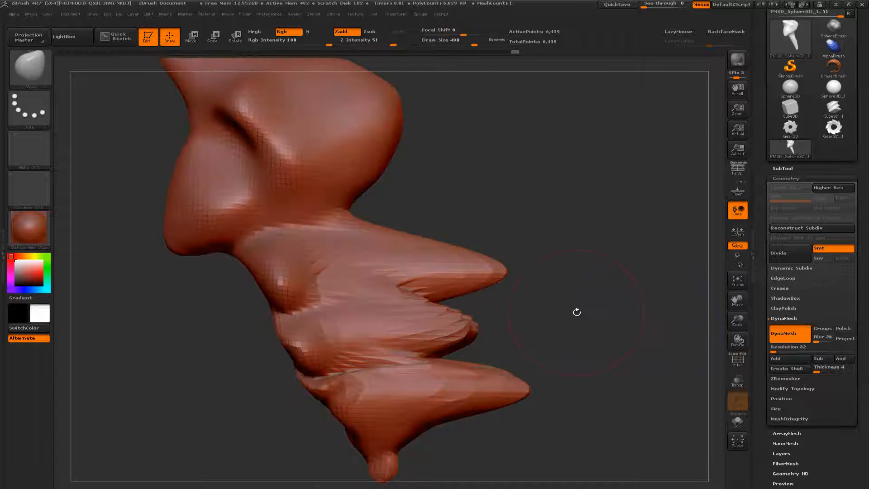
{"action": "left_click_drag", "start_coordinate": [598, 220], "coordinate": [356, 209]}
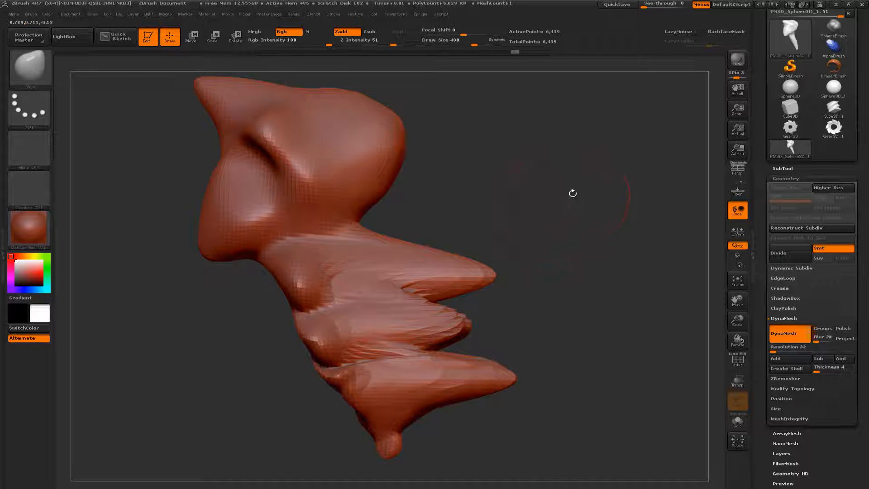
{"action": "key", "text": "ctrl"}
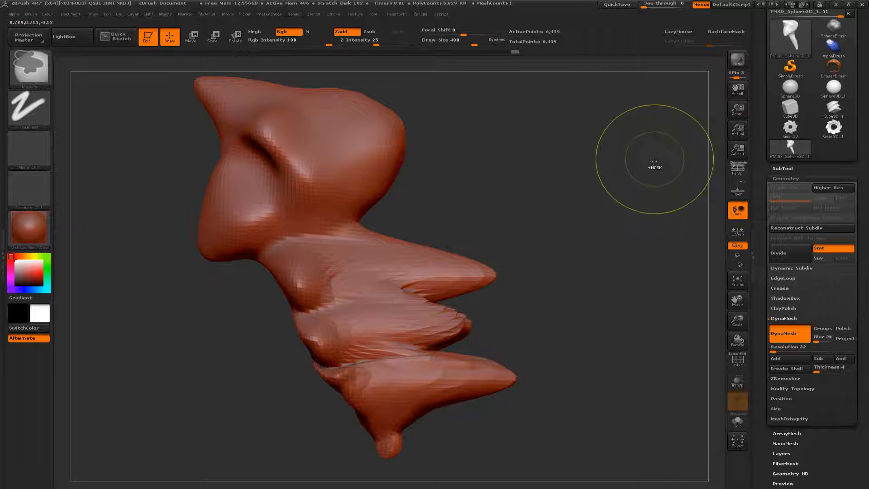
{"action": "left_click_drag", "start_coordinate": [645, 165], "coordinate": [553, 226], "text": "ctrl"}
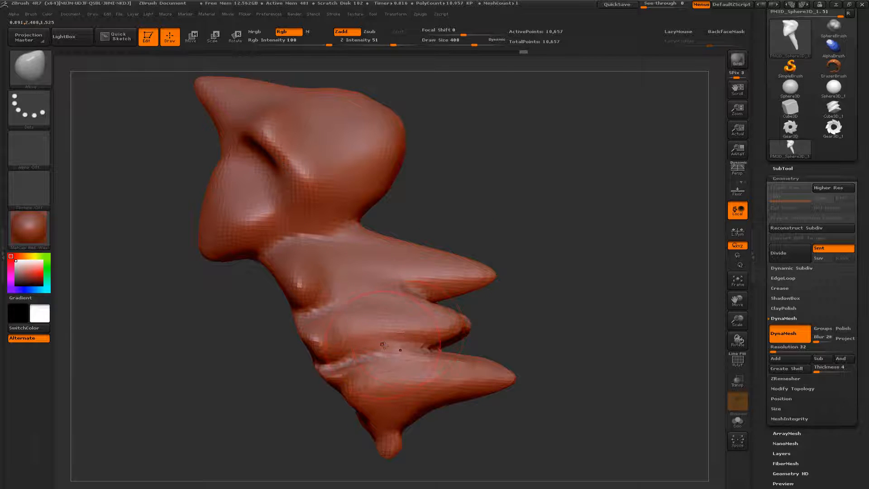
{"action": "key", "text": "shift+f"}
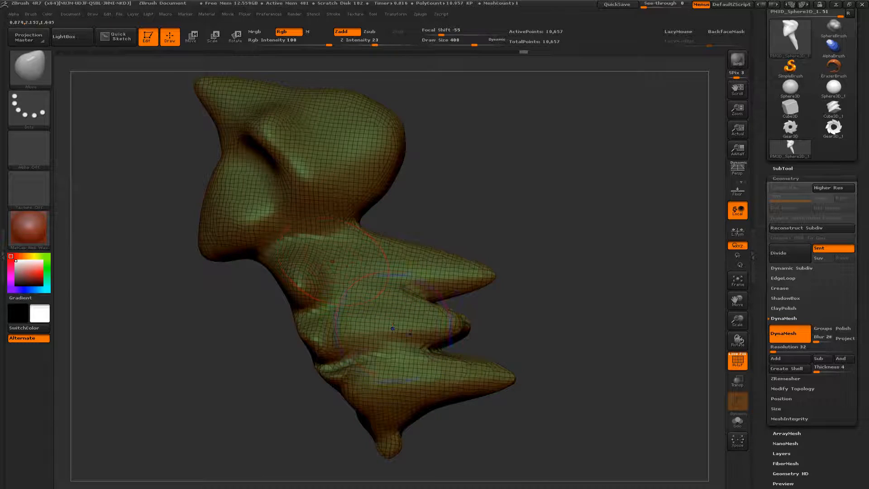
{"action": "key", "text": "shift+f"}
Reshape the spiky back and pull the front of the neck forward into broad folds below the head with the Move brush
{"action": "left_click_drag", "start_coordinate": [554, 272], "coordinate": [629, 312]}
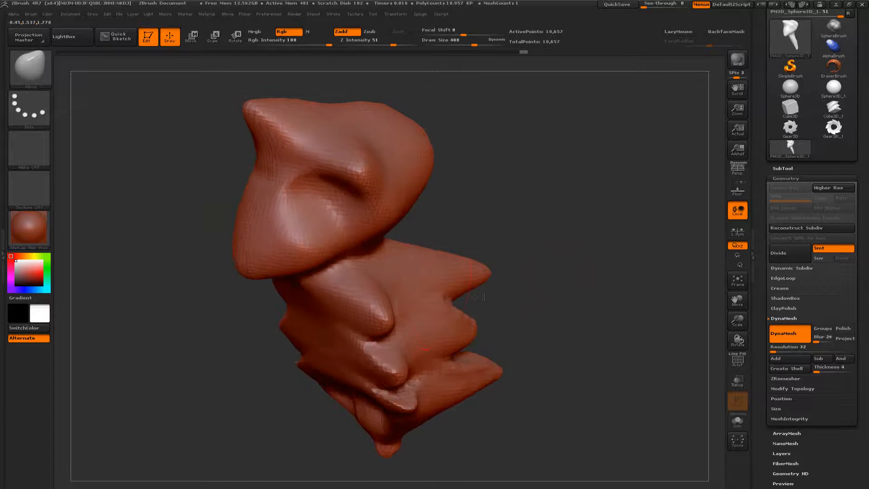
{"action": "mouse_move", "coordinate": [483, 297]}
{"action": "left_mouse_down", "text": "shift"}
{"action": "mouse_move", "coordinate": [479, 356]}
{"action": "mouse_move", "coordinate": [498, 365]}
{"action": "mouse_move", "coordinate": [557, 351]}
{"action": "mouse_move", "coordinate": [299, 337]}
{"action": "left_mouse_up", "text": "shift"}
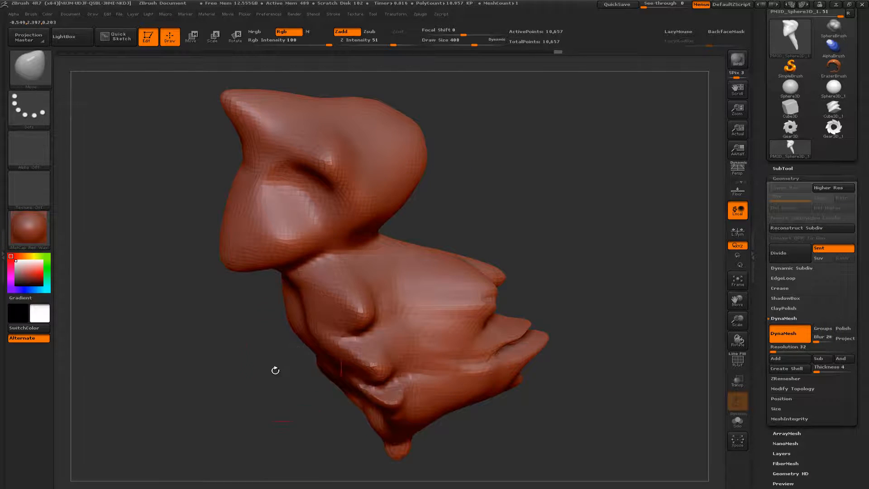
{"action": "left_click_drag", "start_coordinate": [276, 369], "coordinate": [372, 354]}
{"action": "left_click_drag", "start_coordinate": [324, 335], "coordinate": [386, 356]}
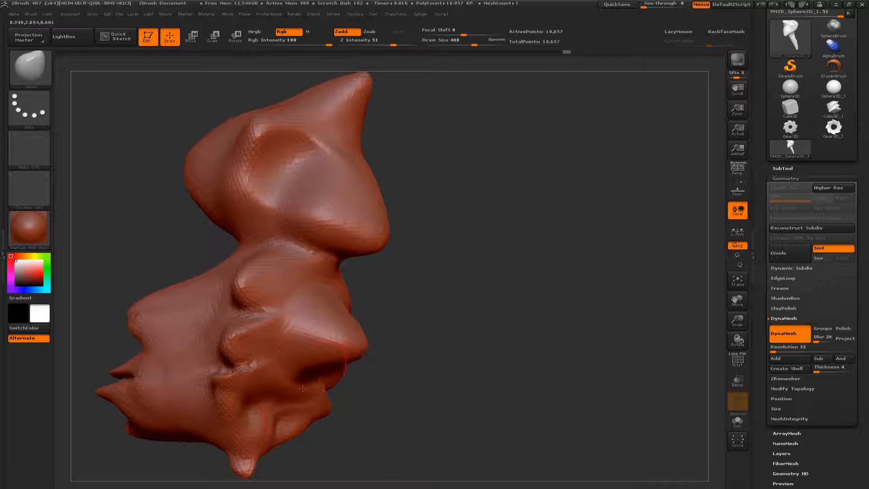
{"action": "left_click_drag", "start_coordinate": [294, 383], "coordinate": [355, 412]}
{"action": "mouse_move", "coordinate": [265, 380]}
{"action": "left_mouse_down"}
{"action": "mouse_move", "coordinate": [290, 445]}
{"action": "mouse_move", "coordinate": [344, 409]}
{"action": "left_mouse_up"}
{"action": "left_click_drag", "start_coordinate": [491, 367], "coordinate": [435, 359]}
{"action": "left_click_drag", "start_coordinate": [392, 327], "coordinate": [475, 346]}
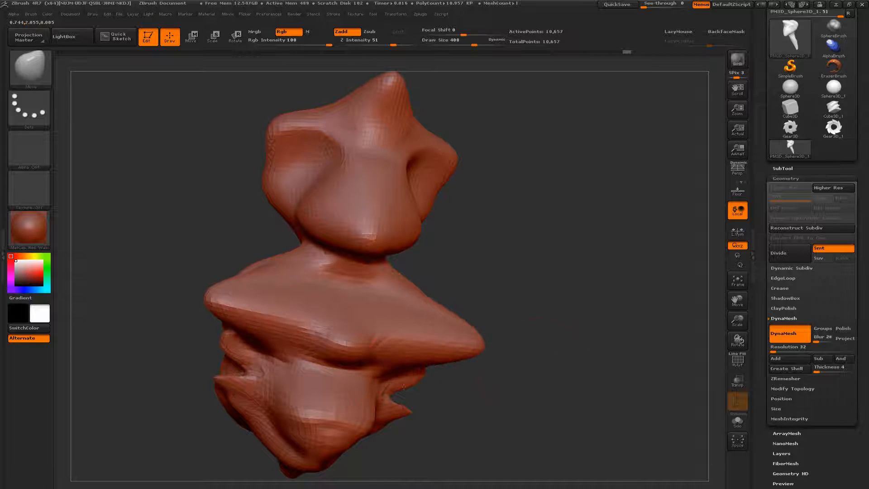
Pull the lower folds down and outward into a wide skirt shape, and remesh the model with DynaMesh
{"action": "left_click_drag", "start_coordinate": [391, 360], "coordinate": [374, 322]}
{"action": "mouse_move", "coordinate": [386, 390]}
{"action": "left_mouse_down"}
{"action": "mouse_move", "coordinate": [365, 416]}
{"action": "mouse_move", "coordinate": [393, 447]}
{"action": "left_mouse_up"}
{"action": "left_click_drag", "start_coordinate": [413, 408], "coordinate": [448, 445]}
{"action": "left_click_drag", "start_coordinate": [400, 432], "coordinate": [410, 441]}
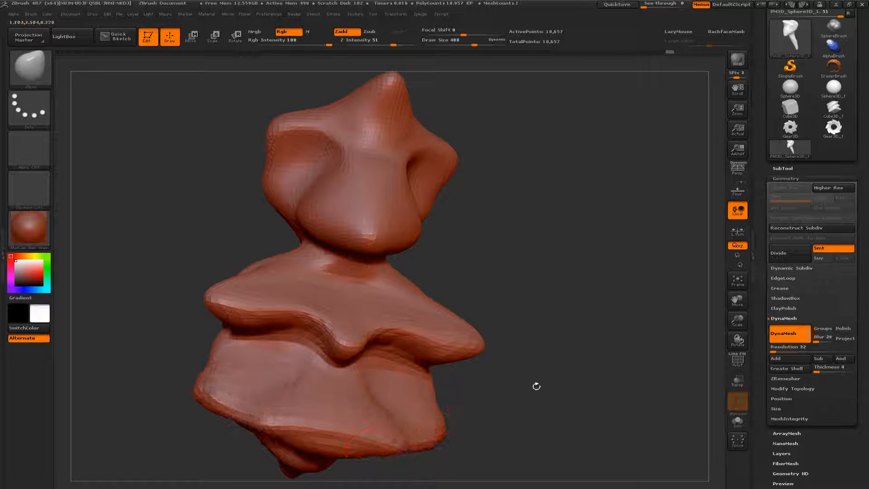
{"action": "left_click_drag", "start_coordinate": [535, 384], "coordinate": [528, 386]}
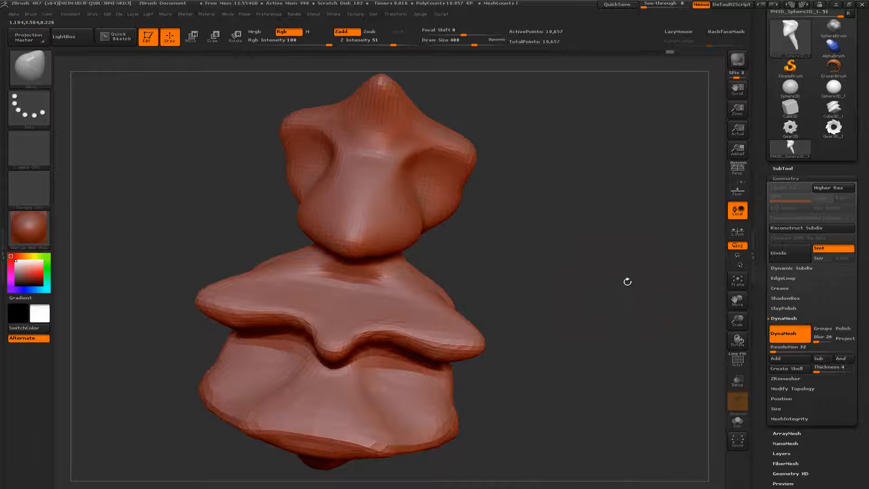
{"action": "left_click_drag", "start_coordinate": [620, 258], "coordinate": [693, 316], "text": "ctrl"}
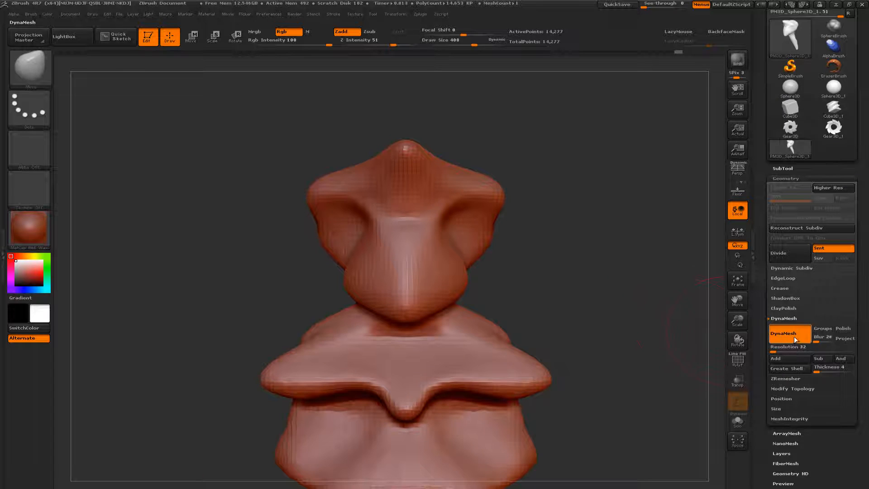
Reduce the draw size to 280 and paint a symmetrical oval mask on each side of the head's top surface
{"action": "mouse_move", "coordinate": [606, 292]}
{"action": "left_mouse_down"}
{"action": "mouse_move", "coordinate": [572, 269]}
{"action": "mouse_move", "coordinate": [603, 287]}
{"action": "mouse_move", "coordinate": [591, 322]}
{"action": "mouse_move", "coordinate": [576, 325]}
{"action": "mouse_move", "coordinate": [574, 310]}
{"action": "left_mouse_up"}
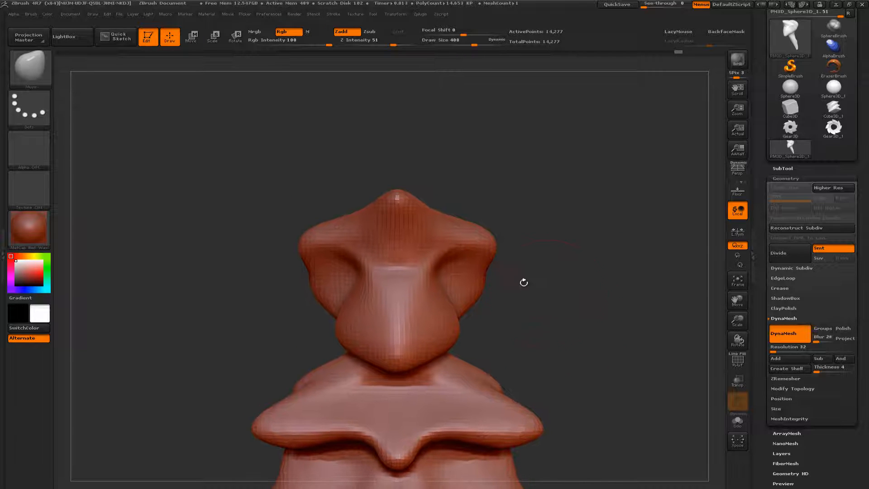
{"action": "left_click_drag", "start_coordinate": [560, 252], "coordinate": [532, 246]}
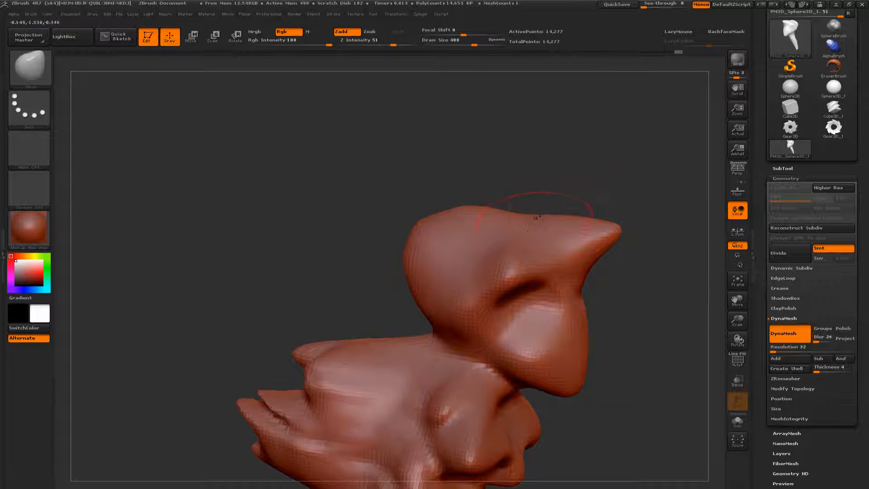
{"action": "mouse_move", "coordinate": [574, 188]}
{"action": "left_mouse_down"}
{"action": "mouse_move", "coordinate": [537, 180]}
{"action": "mouse_move", "coordinate": [569, 203]}
{"action": "mouse_move", "coordinate": [522, 218]}
{"action": "left_mouse_up"}
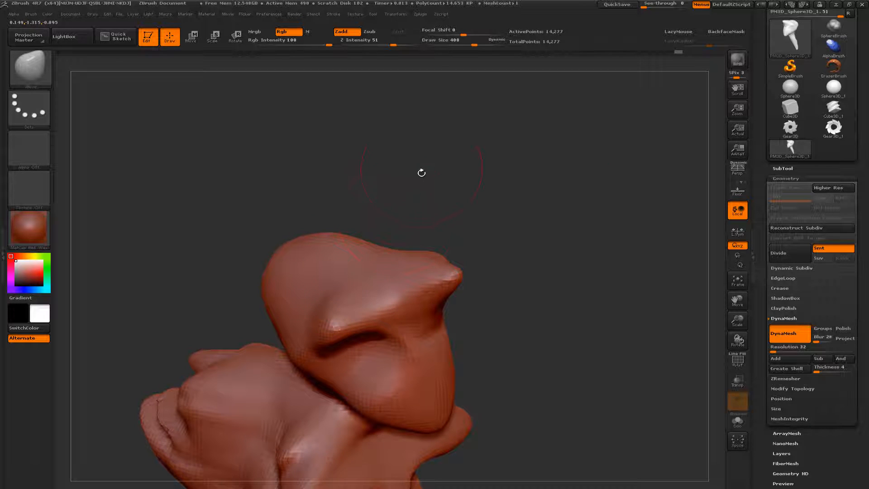
{"action": "mouse_move", "coordinate": [506, 277]}
{"action": "left_mouse_down"}
{"action": "mouse_move", "coordinate": [458, 283]}
{"action": "mouse_move", "coordinate": [500, 300]}
{"action": "mouse_move", "coordinate": [498, 310]}
{"action": "mouse_move", "coordinate": [476, 312]}
{"action": "mouse_move", "coordinate": [492, 213]}
{"action": "mouse_move", "coordinate": [500, 263]}
{"action": "mouse_move", "coordinate": [500, 250]}
{"action": "left_mouse_up"}
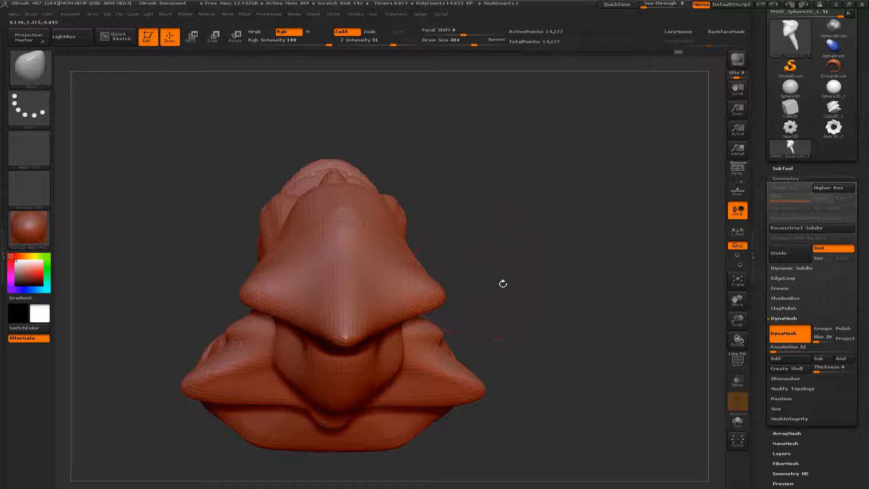
{"action": "left_click_drag", "start_coordinate": [506, 282], "coordinate": [498, 287]}
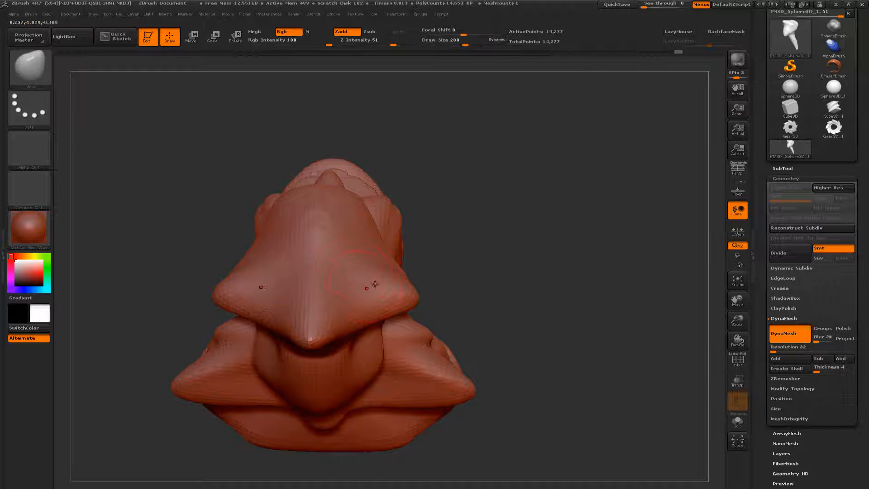
{"action": "mouse_move", "coordinate": [466, 295]}
{"action": "left_mouse_down"}
{"action": "mouse_move", "coordinate": [490, 271]}
{"action": "mouse_move", "coordinate": [428, 295]}
{"action": "left_mouse_up"}
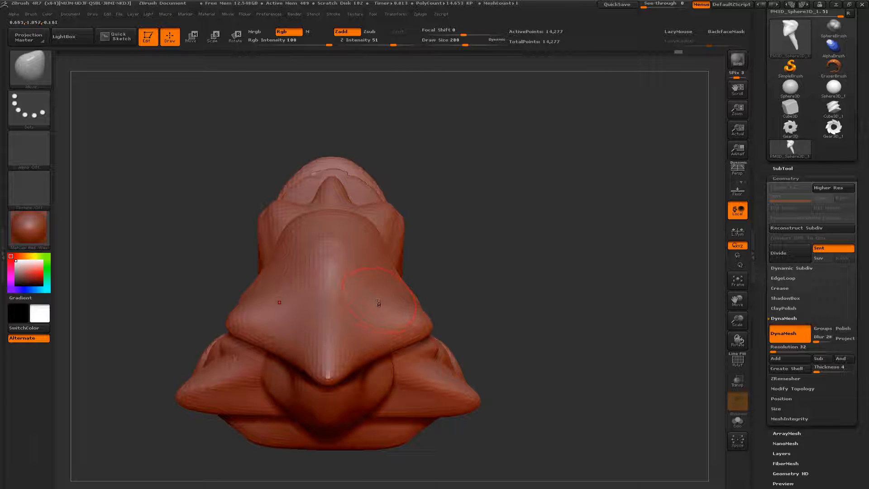
{"action": "key", "text": "ctrl"}
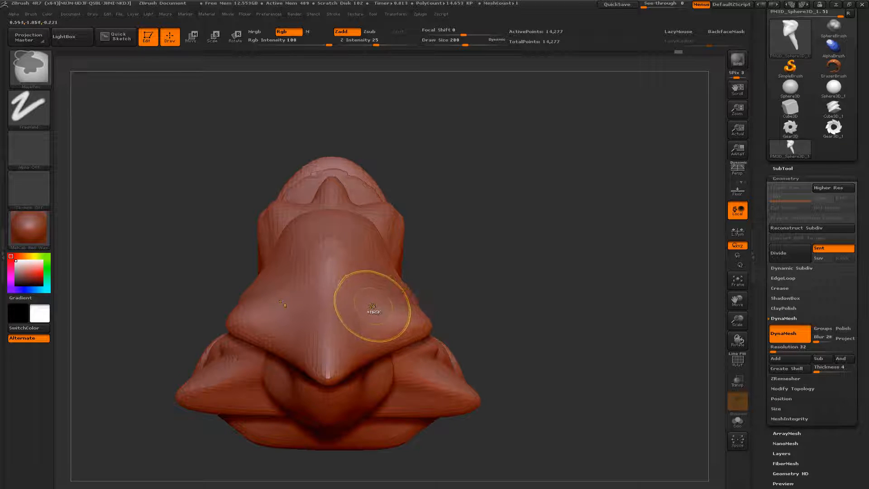
{"action": "left_click", "coordinate": [379, 300], "text": "ctrl"}
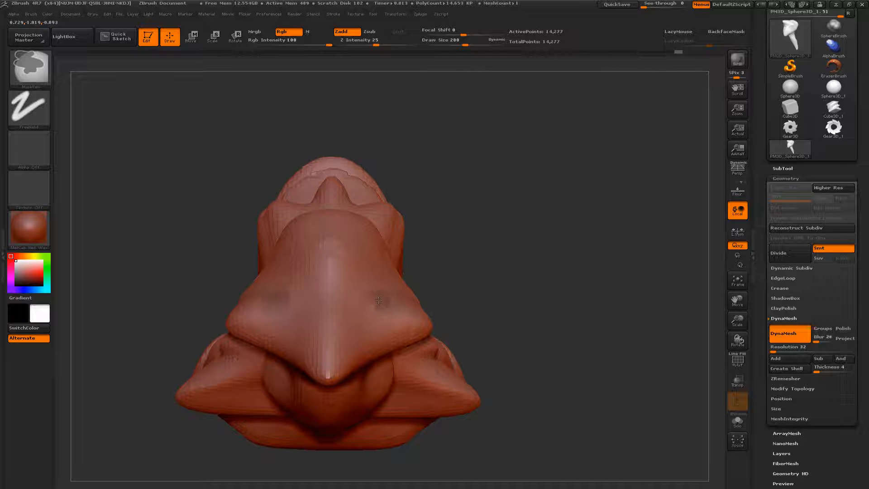
{"action": "mouse_move", "coordinate": [372, 303]}
{"action": "left_mouse_down", "text": "ctrl"}
{"action": "mouse_move", "coordinate": [390, 314]}
{"action": "mouse_move", "coordinate": [387, 295]}
{"action": "mouse_move", "coordinate": [385, 308]}
{"action": "left_mouse_up", "text": "ctrl"}
{"action": "left_click_drag", "start_coordinate": [398, 300], "coordinate": [391, 293]}
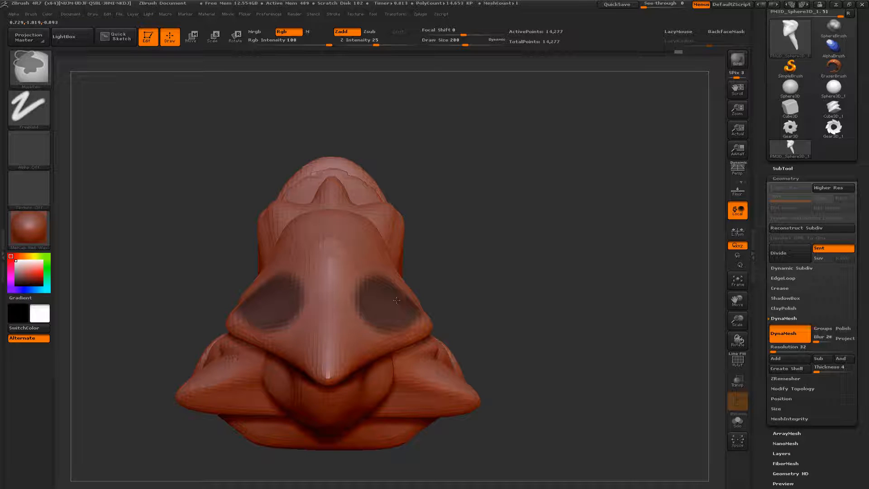
{"action": "mouse_move", "coordinate": [384, 305]}
{"action": "left_mouse_down", "text": "ctrl"}
{"action": "mouse_move", "coordinate": [457, 306]}
{"action": "mouse_move", "coordinate": [413, 287]}
{"action": "mouse_move", "coordinate": [465, 296]}
{"action": "mouse_move", "coordinate": [468, 308]}
{"action": "left_mouse_up", "text": "ctrl"}
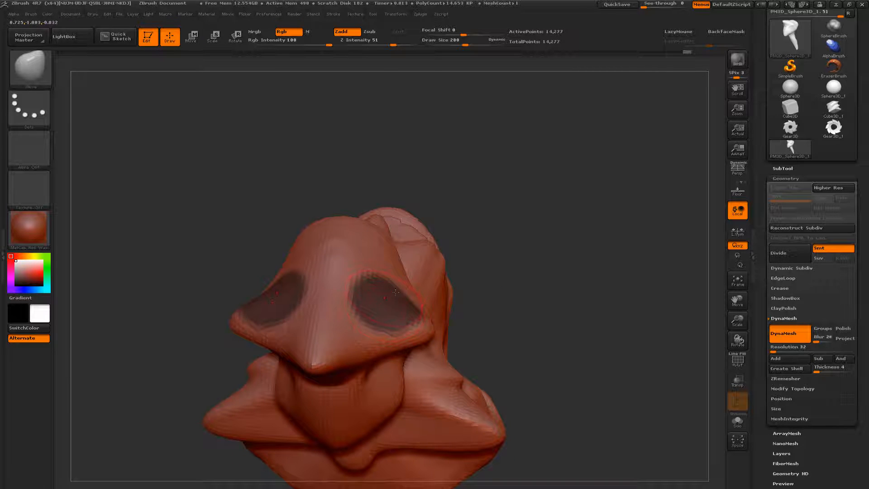
Invert the mask to leave only the two oval patches on the top of the head unmasked
{"action": "key", "text": "ctrl"}
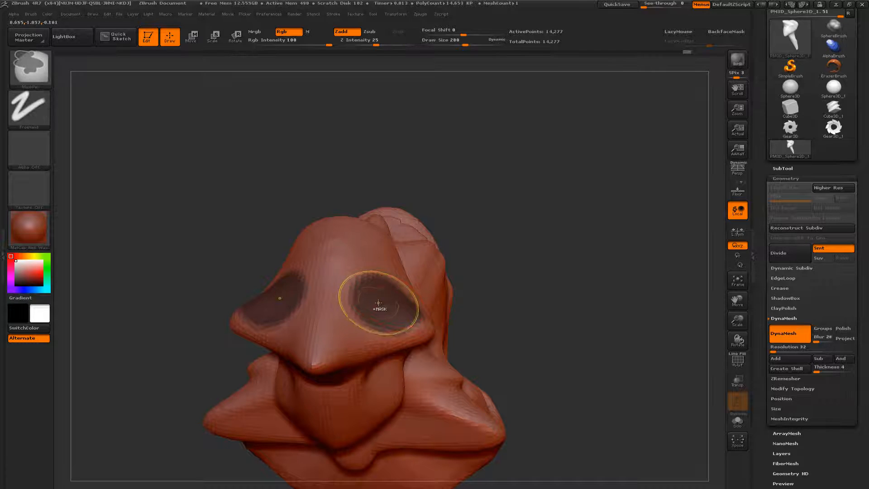
{"action": "left_click", "coordinate": [337, 307], "text": "ctrl"}
{"action": "left_click", "coordinate": [351, 310], "text": "ctrl+alt"}
{"action": "left_click", "coordinate": [513, 285], "text": "ctrl"}
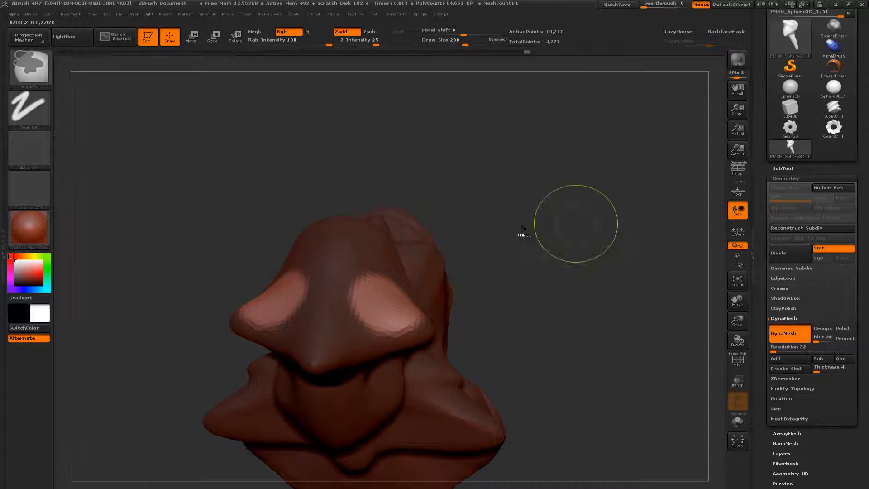
{"action": "left_click_drag", "start_coordinate": [380, 213], "coordinate": [413, 281], "text": "ctrl"}
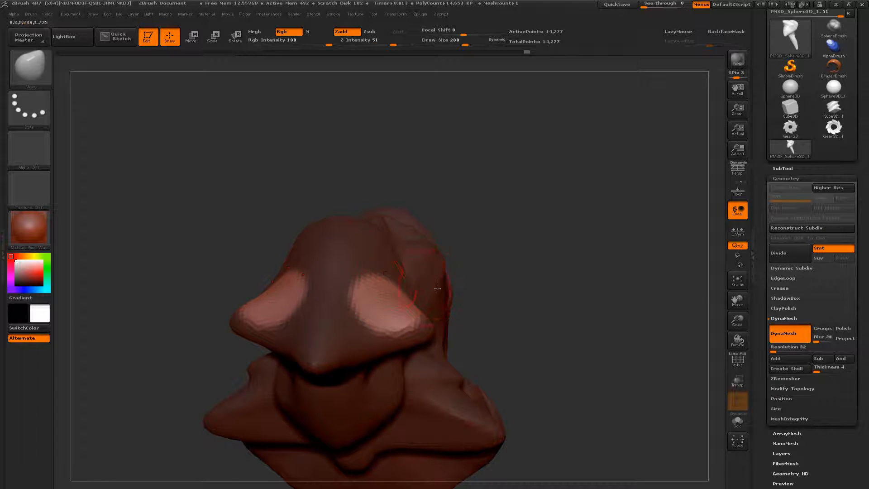
{"action": "mouse_move", "coordinate": [500, 289]}
{"action": "left_mouse_down"}
{"action": "mouse_move", "coordinate": [522, 289]}
{"action": "mouse_move", "coordinate": [476, 286]}
{"action": "left_mouse_up"}
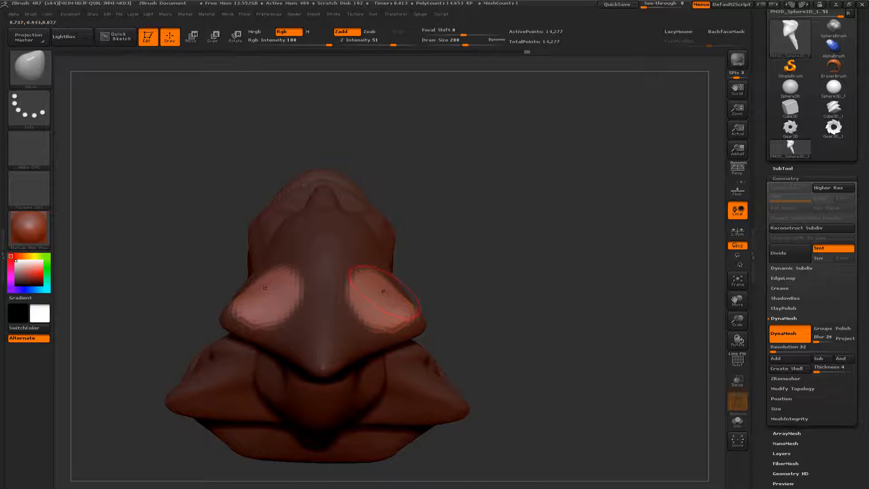
Try to pull the two unmasked head patches up into long pointed horns with the Move brush
{"action": "key", "text": "b"}
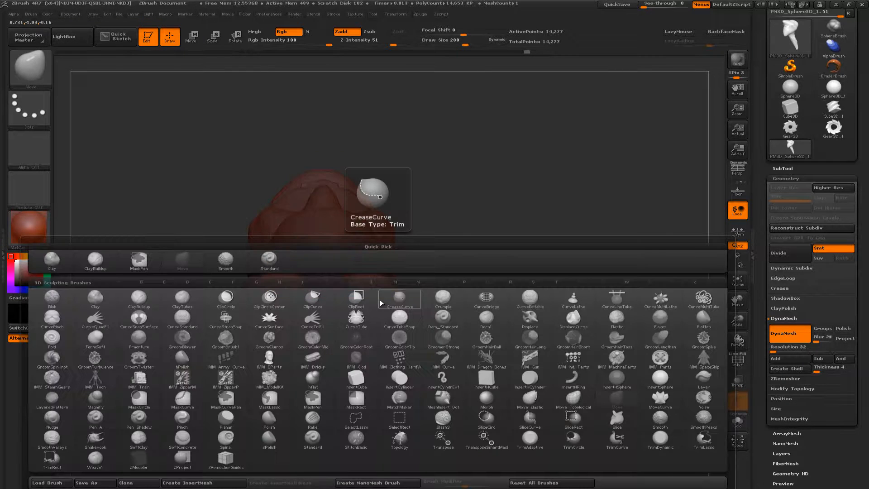
{"action": "key", "text": "m"}
{"action": "key", "text": "v"}
{"action": "mouse_move", "coordinate": [489, 298]}
{"action": "left_mouse_down"}
{"action": "mouse_move", "coordinate": [385, 295]}
{"action": "mouse_move", "coordinate": [380, 302]}
{"action": "mouse_move", "coordinate": [387, 240]}
{"action": "left_mouse_up"}
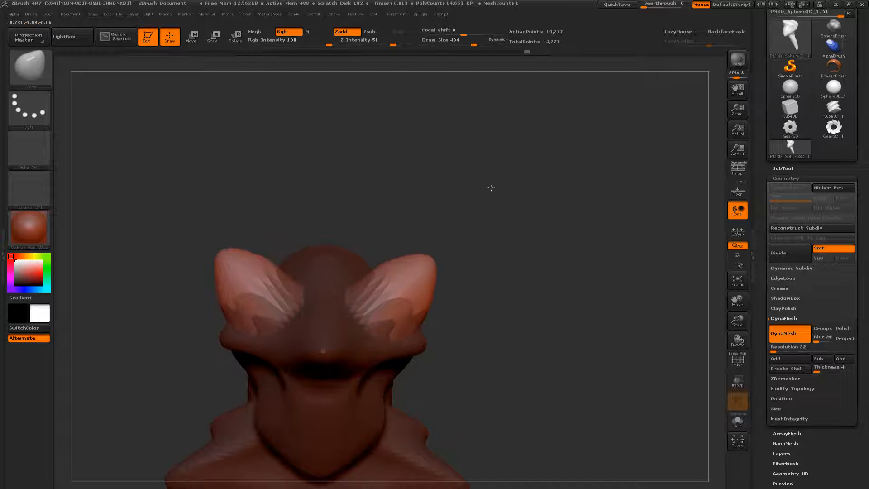
{"action": "left_click_drag", "start_coordinate": [490, 187], "coordinate": [563, 52]}
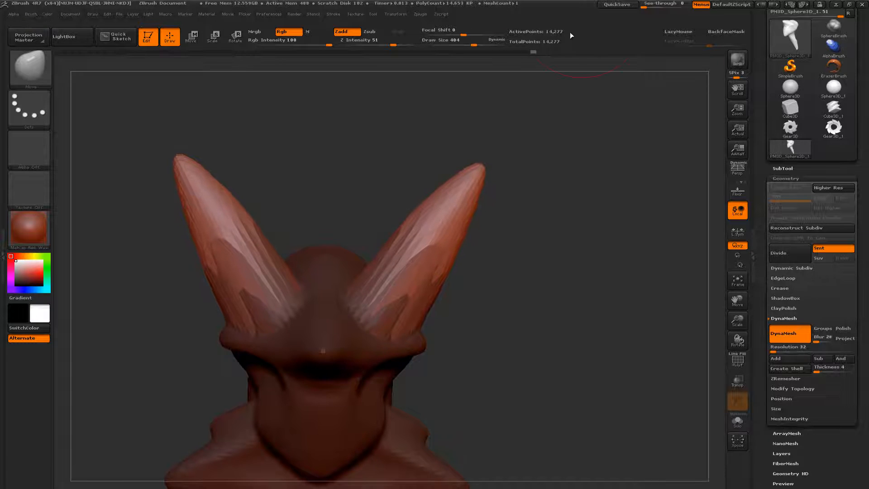
{"action": "mouse_move", "coordinate": [533, 295]}
{"action": "left_mouse_down"}
{"action": "mouse_move", "coordinate": [562, 277]}
{"action": "mouse_move", "coordinate": [532, 287]}
{"action": "left_mouse_up"}
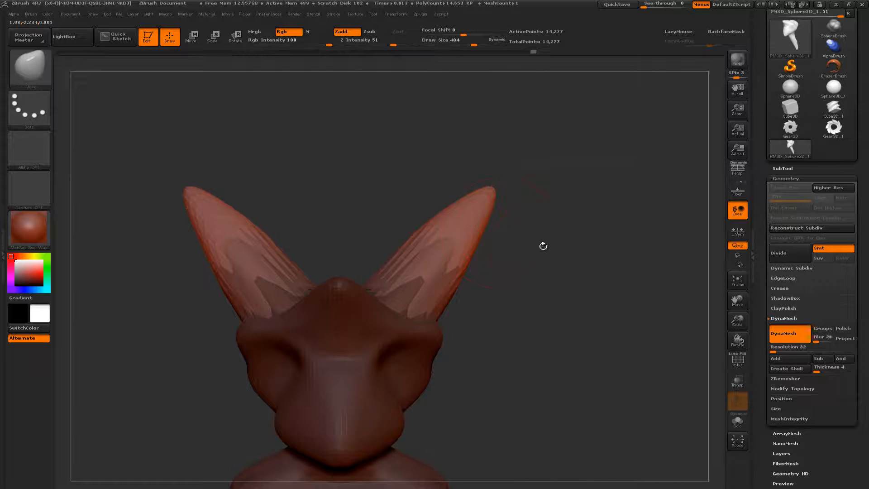
{"action": "mouse_move", "coordinate": [543, 245]}
{"action": "left_mouse_down"}
{"action": "mouse_move", "coordinate": [550, 258]}
{"action": "mouse_move", "coordinate": [509, 306]}
{"action": "mouse_move", "coordinate": [545, 315]}
{"action": "left_mouse_up"}
{"action": "key", "text": "ctrl"}
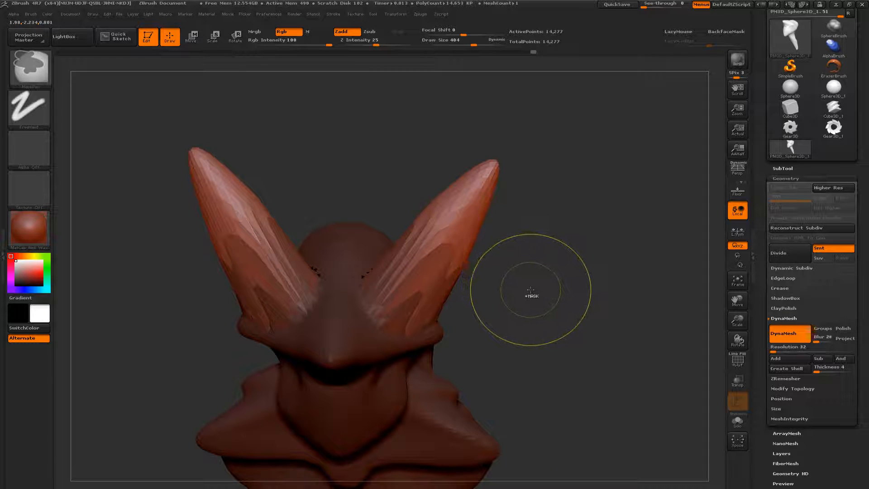
{"action": "key", "text": "ctrl+z"}
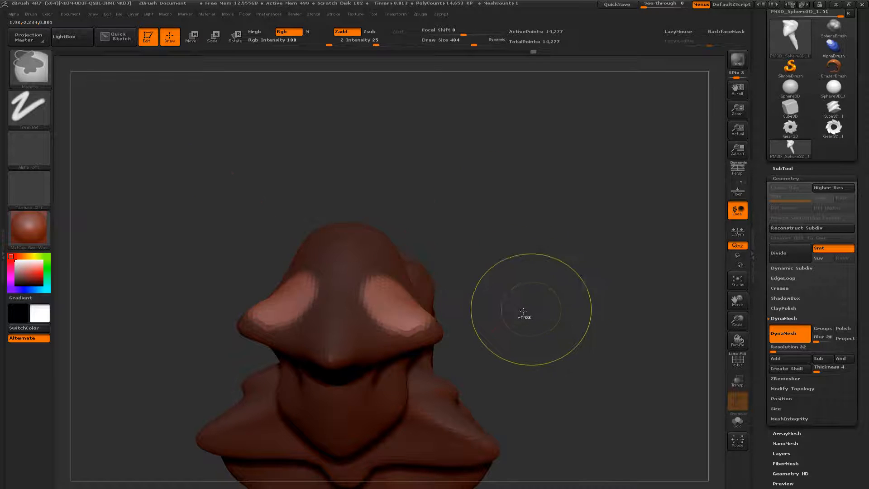
Place a vertical Transpose Move line over one unmasked patch and move both patches up and outward into thick, flat-ended horns
{"action": "left_click_drag", "start_coordinate": [535, 320], "coordinate": [550, 251], "text": "alt"}
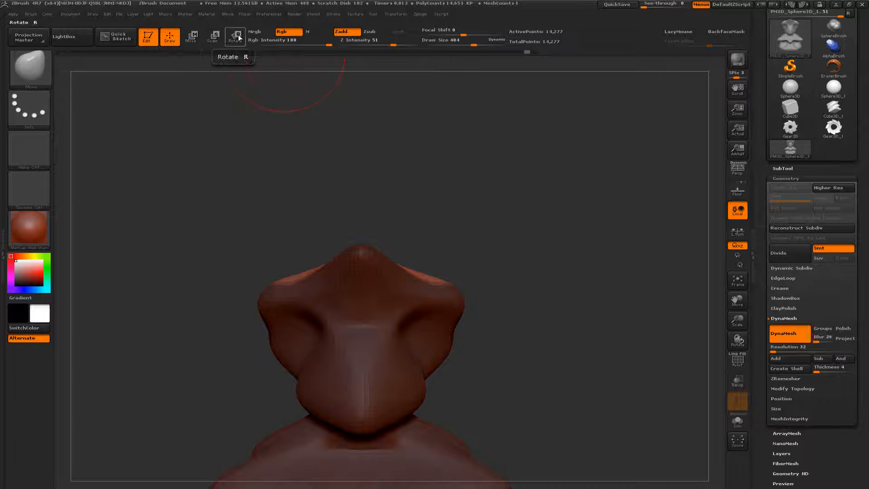
{"action": "left_click_drag", "start_coordinate": [457, 240], "coordinate": [459, 193], "text": "alt"}
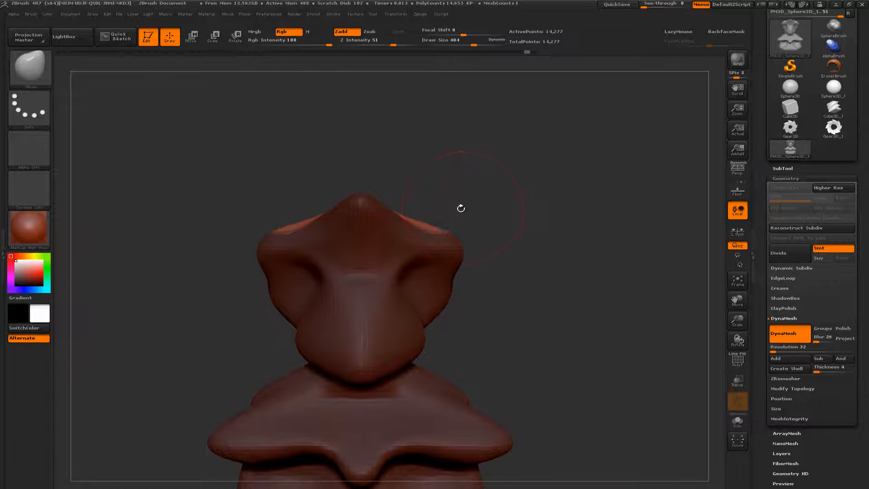
{"action": "key", "text": "w"}
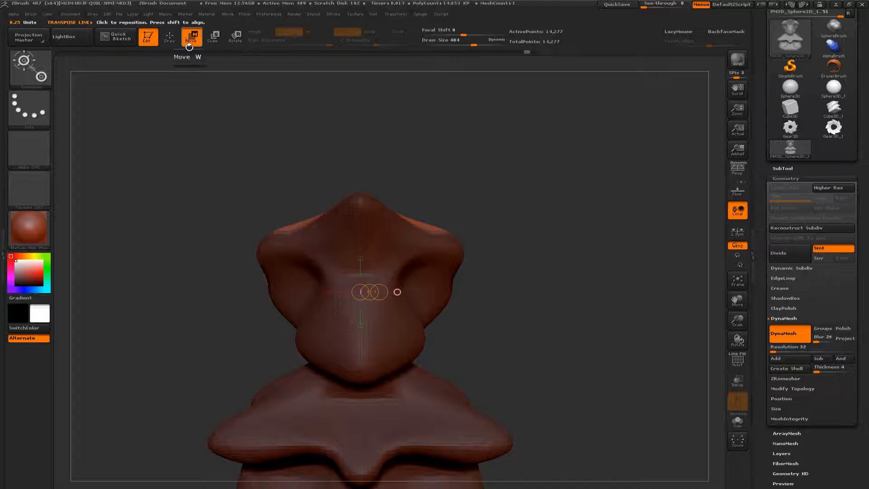
{"action": "mouse_move", "coordinate": [369, 292]}
{"action": "left_mouse_down"}
{"action": "mouse_move", "coordinate": [349, 295]}
{"action": "mouse_move", "coordinate": [368, 294]}
{"action": "left_mouse_up"}
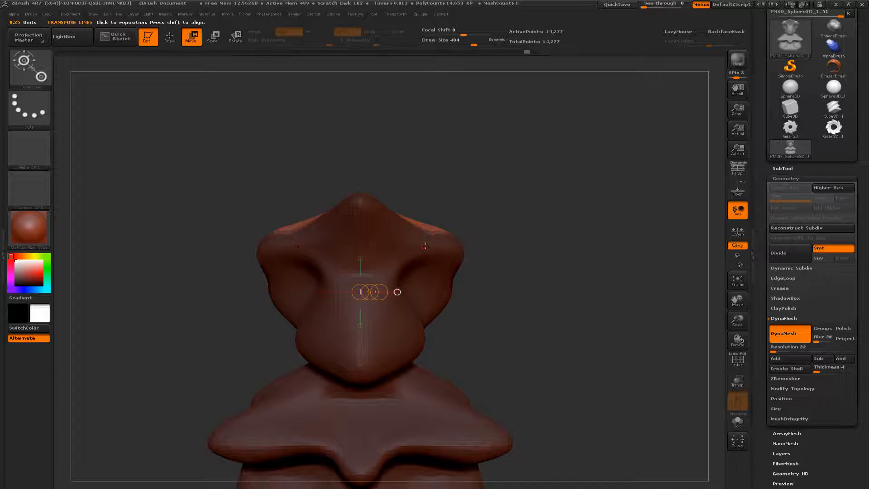
{"action": "left_click_drag", "start_coordinate": [423, 247], "coordinate": [424, 100]}
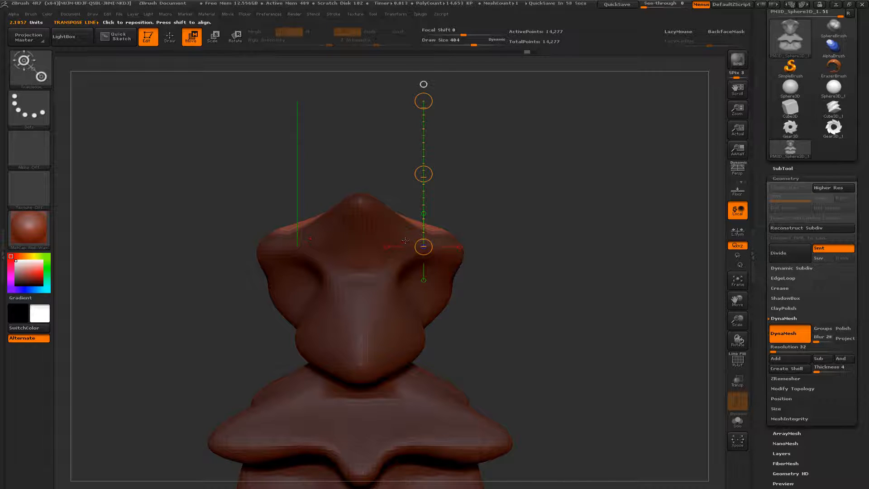
{"action": "left_click_drag", "start_coordinate": [405, 240], "coordinate": [404, 111]}
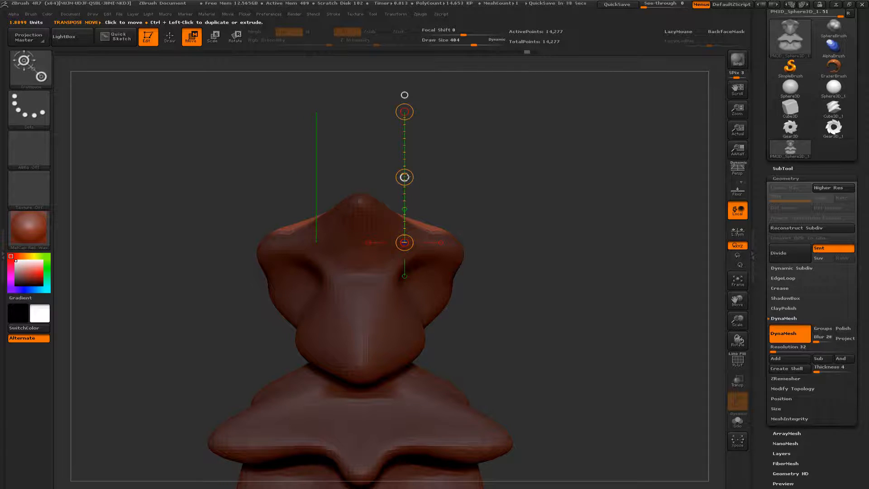
{"action": "left_click_drag", "start_coordinate": [404, 177], "coordinate": [483, 57], "text": "ctrl"}
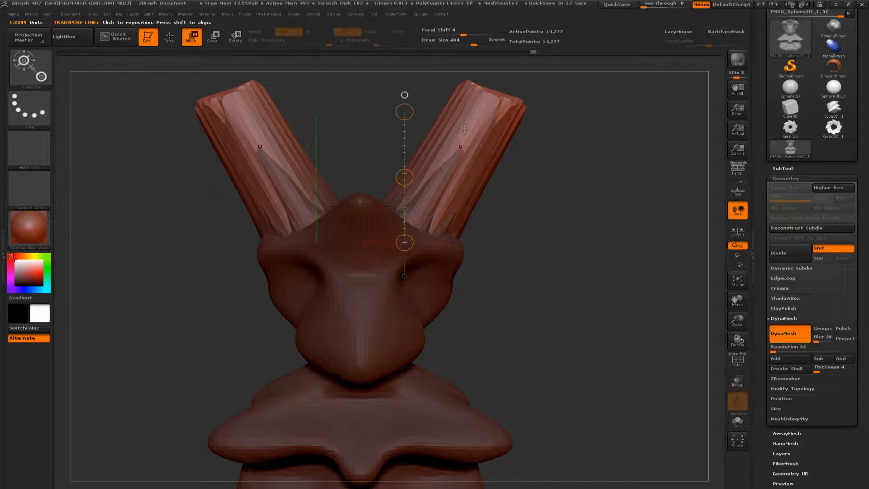
Set a horizontal Transpose line out from one horn and move both horns inward and down into shorter, more upright shapes
{"action": "left_click_drag", "start_coordinate": [464, 130], "coordinate": [676, 133]}
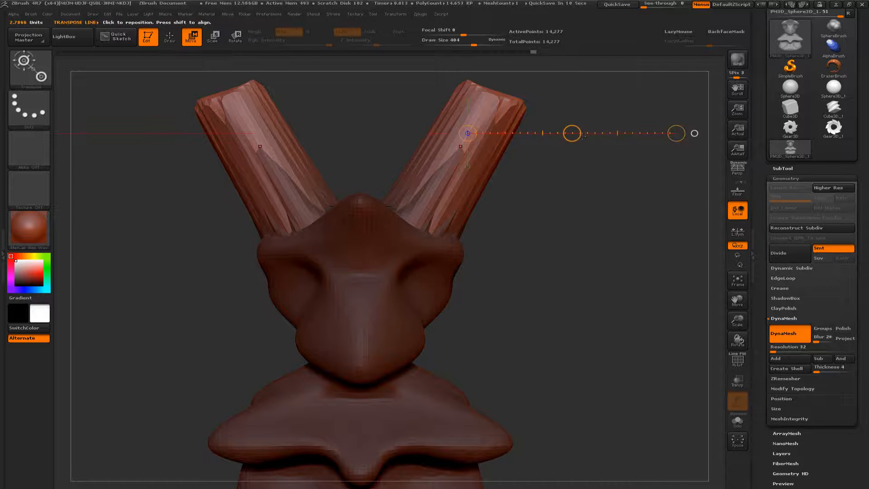
{"action": "left_click_drag", "start_coordinate": [572, 133], "coordinate": [537, 171]}
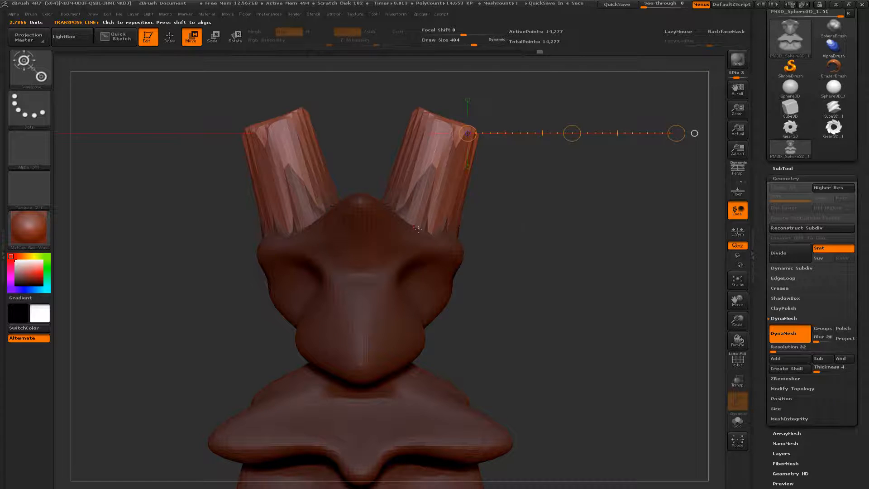
Lay a Transpose line along one horn from base to tip, switching it to the mirrored horn and back
{"action": "left_click_drag", "start_coordinate": [416, 228], "coordinate": [451, 103]}
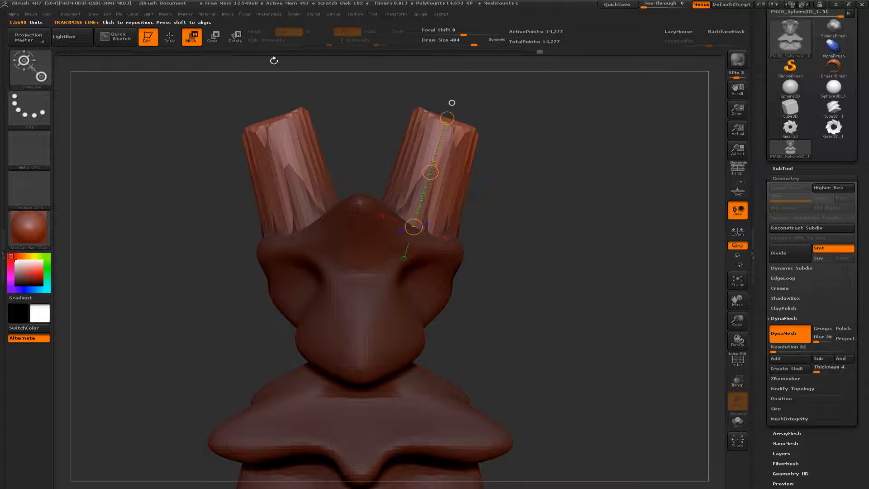
{"action": "mouse_move", "coordinate": [307, 68]}
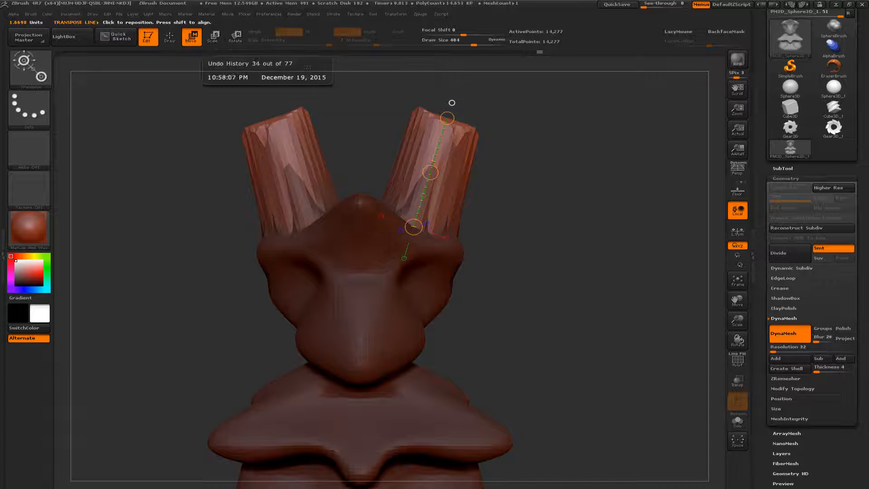
{"action": "left_click_drag", "start_coordinate": [560, 220], "coordinate": [329, 241]}
{"action": "left_click", "coordinate": [413, 227]}
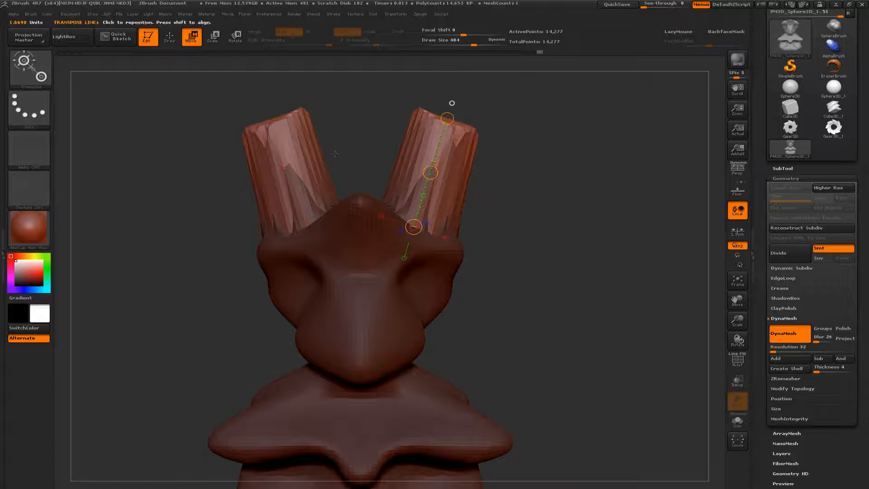
{"action": "left_click", "coordinate": [285, 122]}
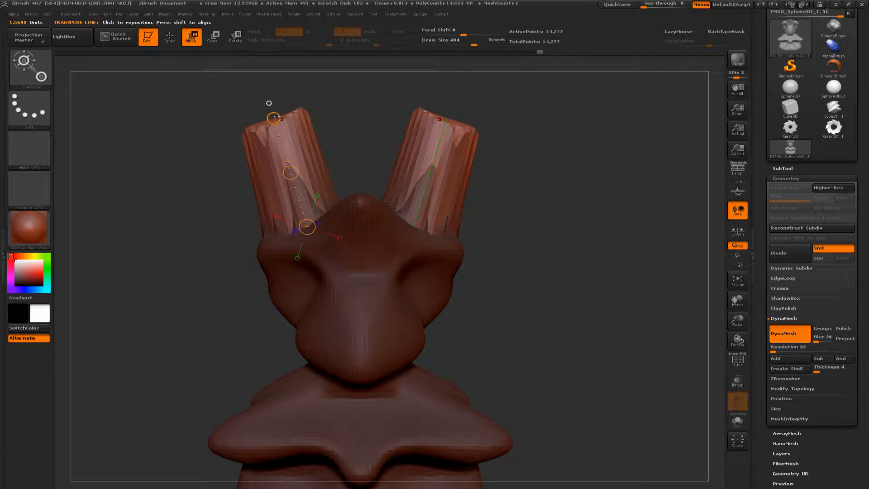
{"action": "left_click", "coordinate": [440, 114]}
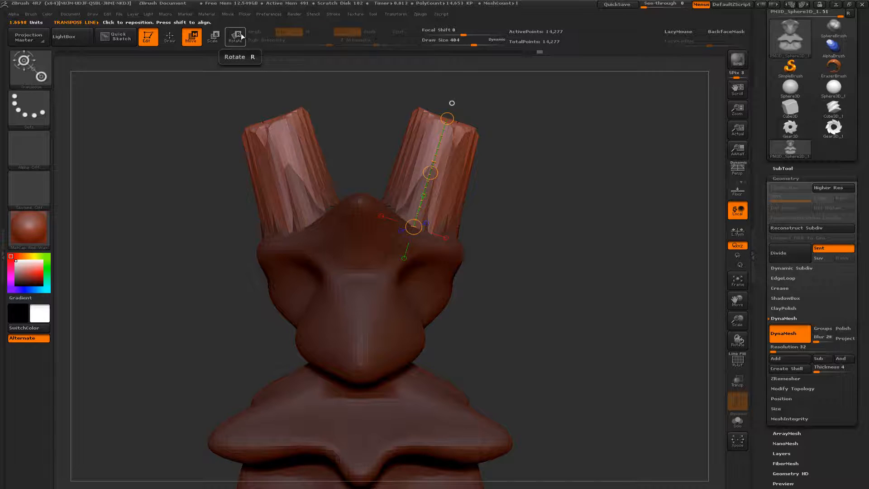
Scale both horns with the Transpose Scale tool so they end up slightly shorter
{"action": "left_click", "coordinate": [214, 40]}
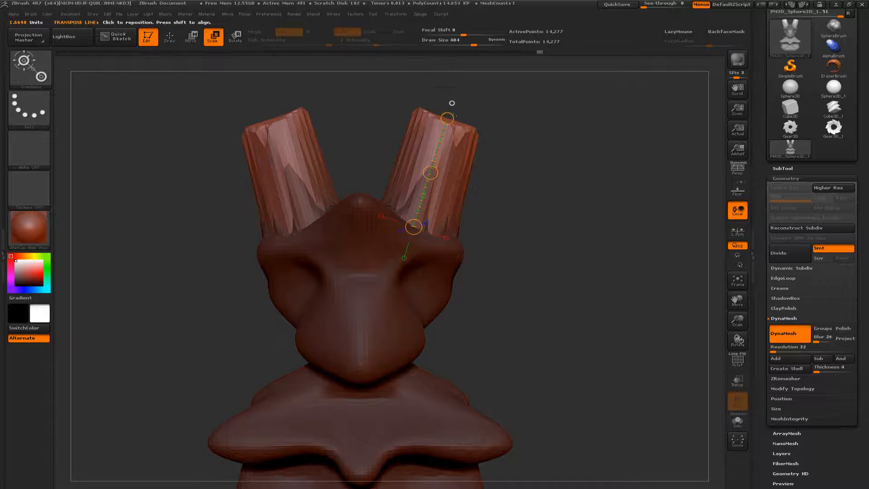
{"action": "left_click", "coordinate": [446, 118]}
{"action": "left_click_drag", "start_coordinate": [447, 118], "coordinate": [399, 292]}
{"action": "key", "text": "ctrl+z"}
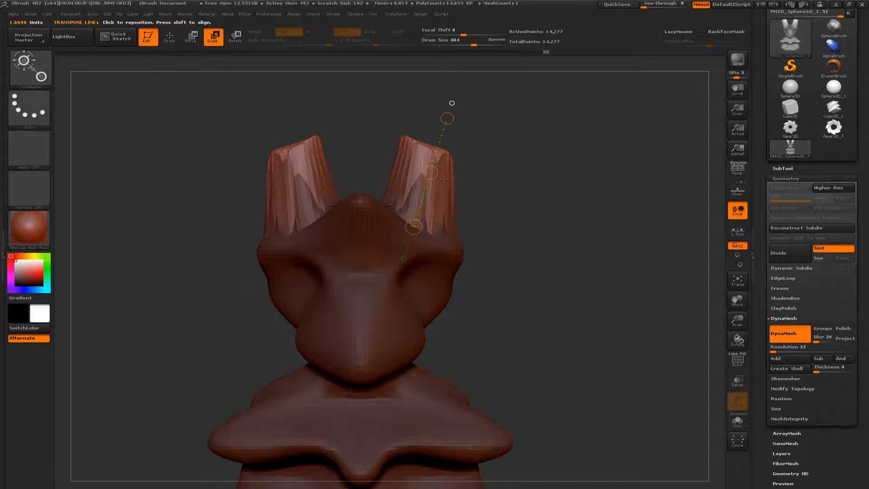
{"action": "key", "text": "ctrl+z"}
{"action": "key", "text": "ctrl+z"}
{"action": "key", "text": "ctrl+z"}
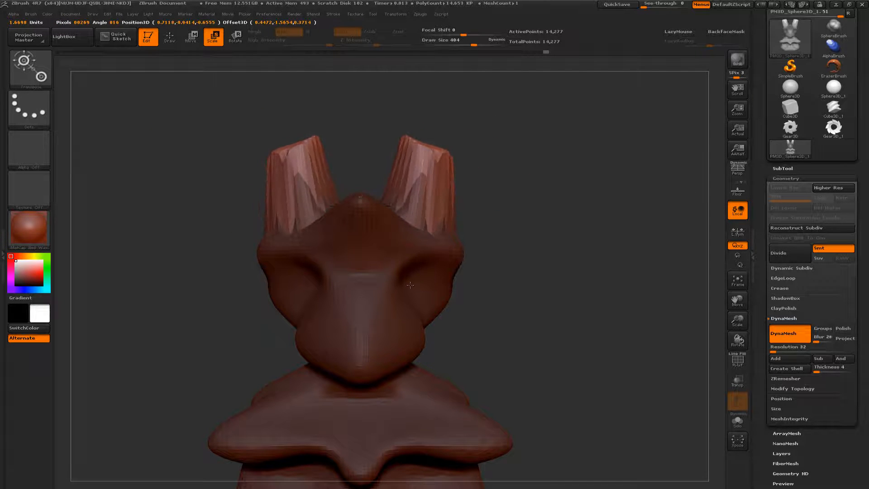
{"action": "key", "text": "ctrl+z"}
Rotate both horns outward about their bases with the Transpose line, and return to Draw mode
{"action": "key", "text": "r"}
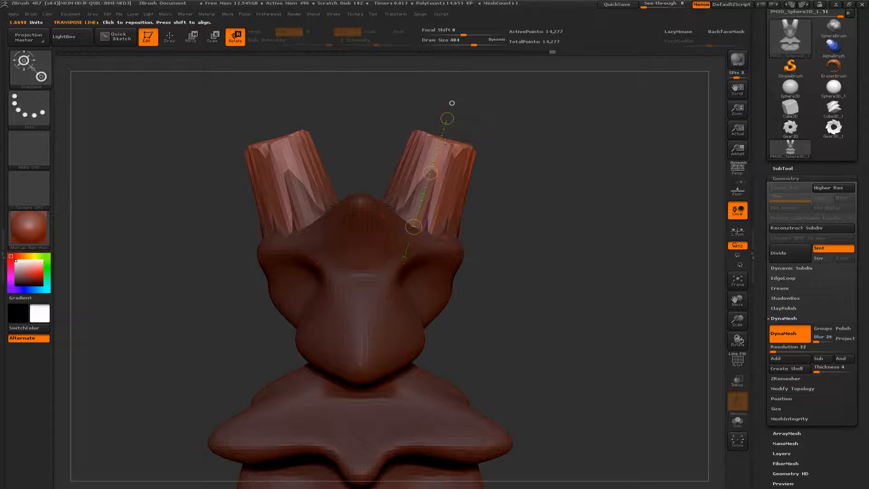
{"action": "left_click_drag", "start_coordinate": [448, 117], "coordinate": [507, 142]}
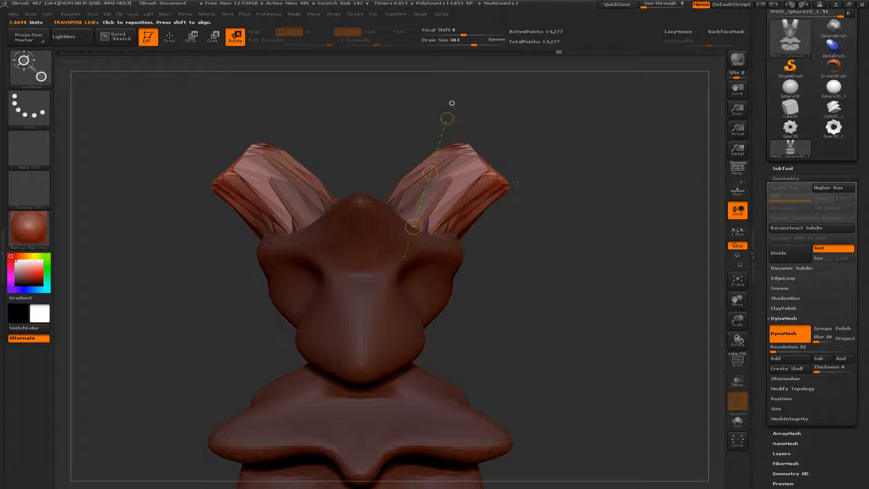
{"action": "key", "text": "q"}
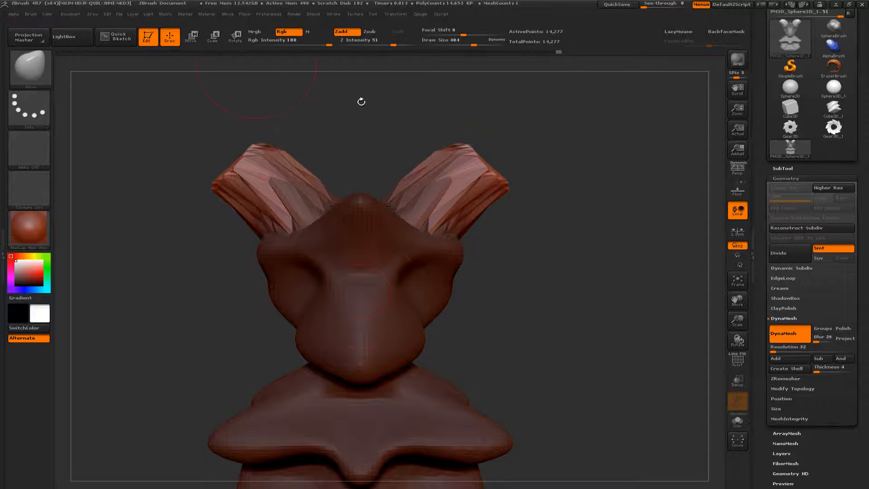
Clear the mask from the model and remesh the stretched horns with DynaMesh
{"action": "left_click_drag", "start_coordinate": [577, 195], "coordinate": [571, 213]}
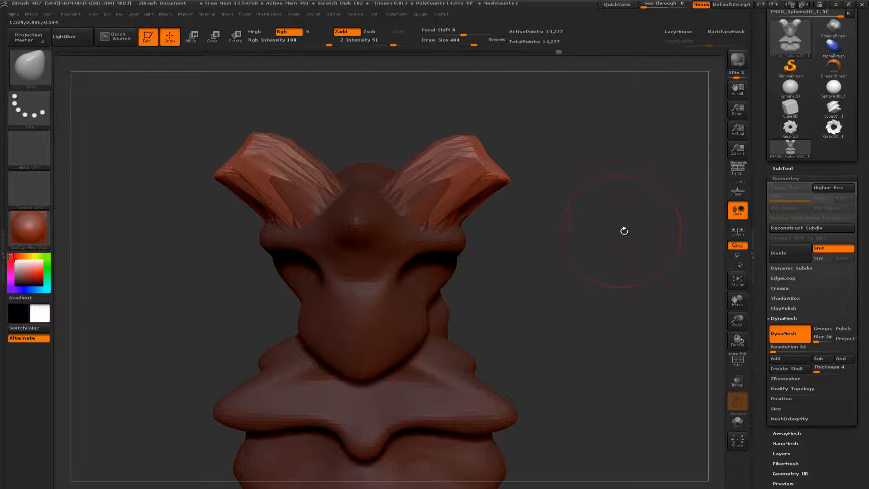
{"action": "key", "text": "ctrl"}
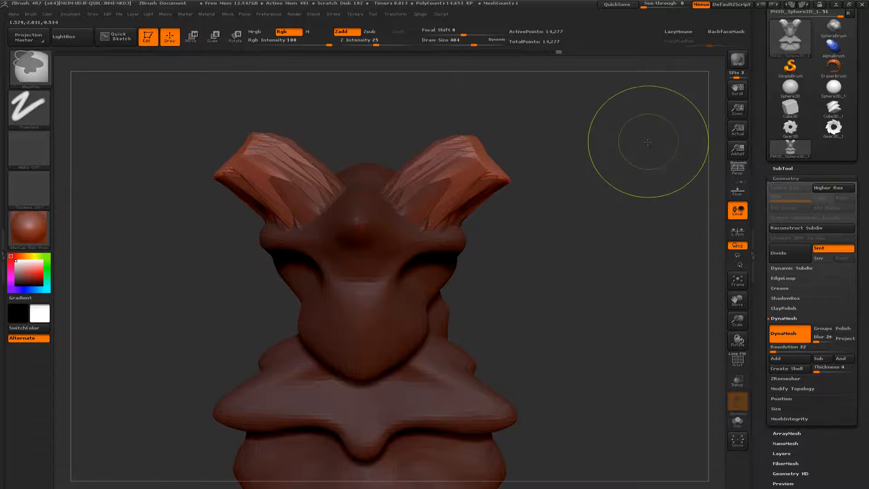
{"action": "left_click", "coordinate": [648, 142], "text": "ctrl"}
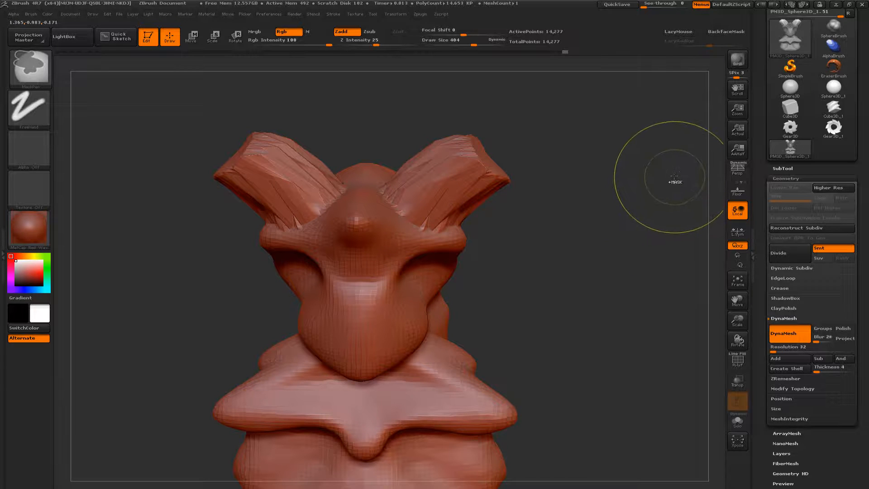
{"action": "left_click_drag", "start_coordinate": [681, 177], "coordinate": [628, 221], "text": "ctrl"}
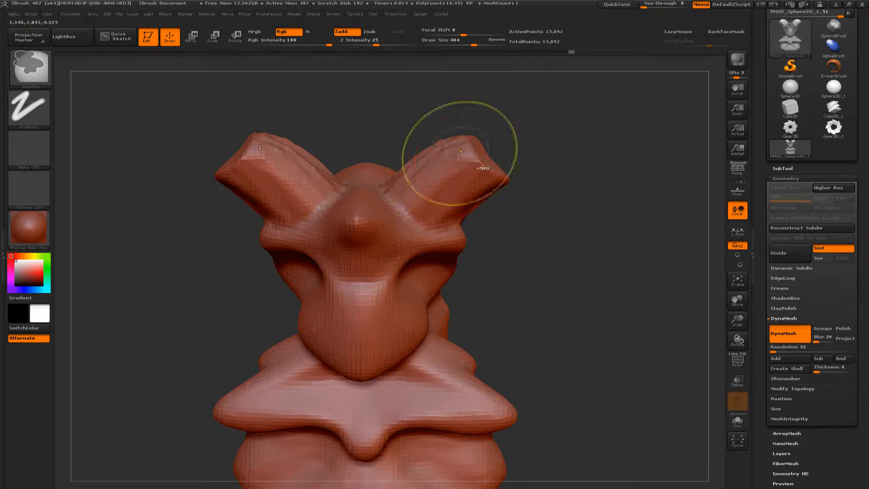
{"action": "mouse_move", "coordinate": [613, 215]}
{"action": "left_mouse_down"}
{"action": "mouse_move", "coordinate": [579, 215]}
{"action": "mouse_move", "coordinate": [561, 196]}
{"action": "mouse_move", "coordinate": [560, 175]}
{"action": "mouse_move", "coordinate": [551, 185]}
{"action": "mouse_move", "coordinate": [568, 190]}
{"action": "mouse_move", "coordinate": [584, 237]}
{"action": "mouse_move", "coordinate": [609, 246]}
{"action": "mouse_move", "coordinate": [634, 233]}
{"action": "mouse_move", "coordinate": [573, 222]}
{"action": "left_mouse_up"}
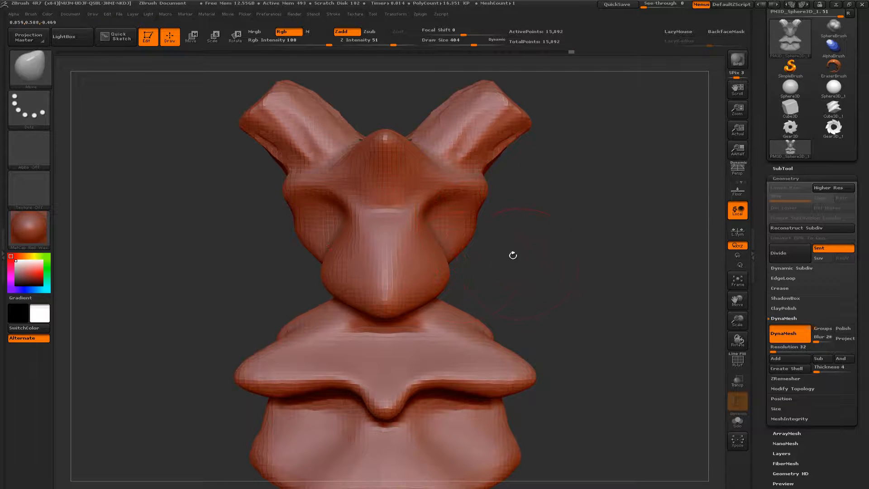
{"action": "left_click_drag", "start_coordinate": [532, 186], "coordinate": [443, 178]}
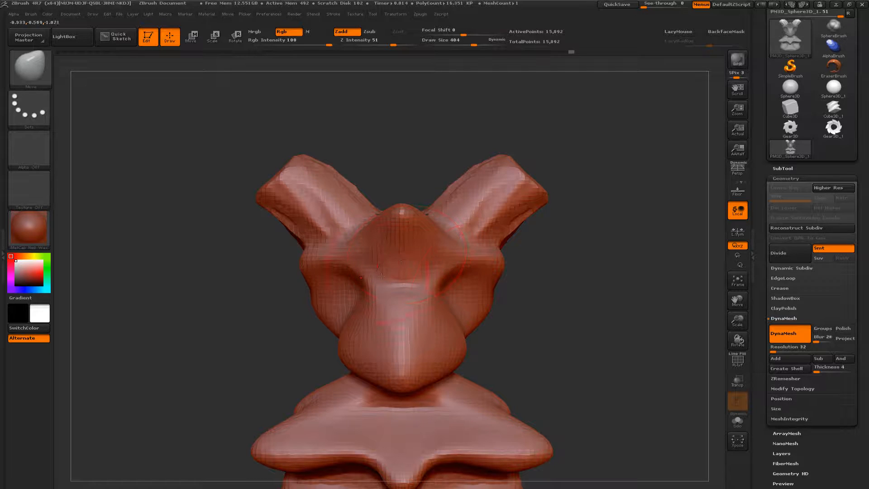
{"action": "left_click_drag", "start_coordinate": [492, 281], "coordinate": [544, 299]}
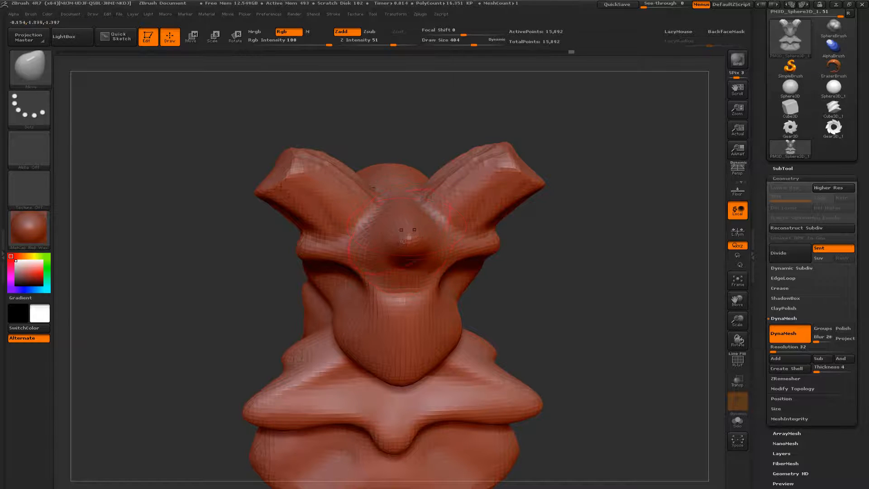
{"action": "left_click_drag", "start_coordinate": [524, 263], "coordinate": [449, 245]}
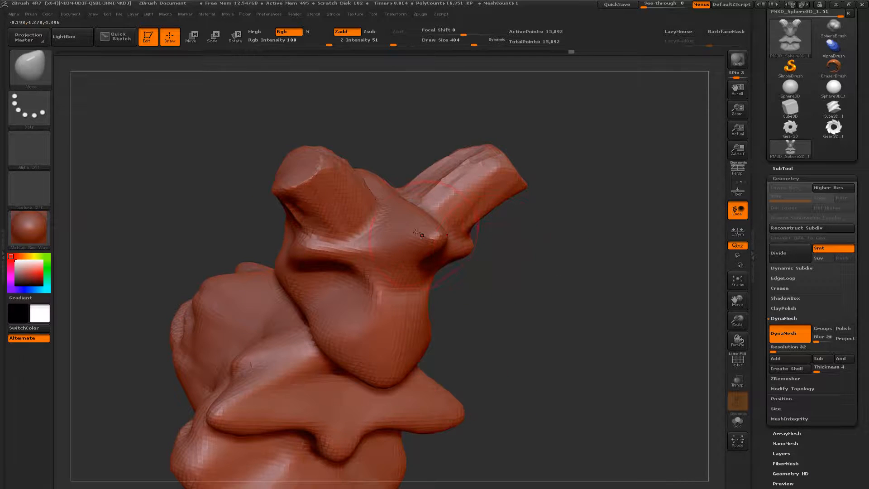
{"action": "left_click_drag", "start_coordinate": [535, 254], "coordinate": [520, 270], "text": "shift"}
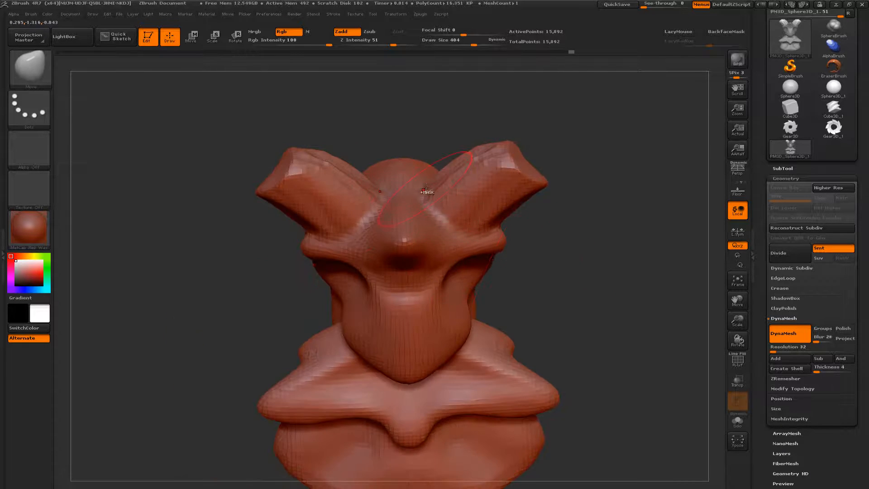
Mask both horns, the snout and the brow sides, leaving the forehead between them unmasked
{"action": "key", "text": "ctrl"}
{"action": "mouse_move", "coordinate": [432, 191]}
{"action": "left_mouse_down", "text": "ctrl"}
{"action": "mouse_move", "coordinate": [502, 244]}
{"action": "mouse_move", "coordinate": [476, 210]}
{"action": "mouse_move", "coordinate": [497, 168]}
{"action": "left_mouse_up", "text": "ctrl"}
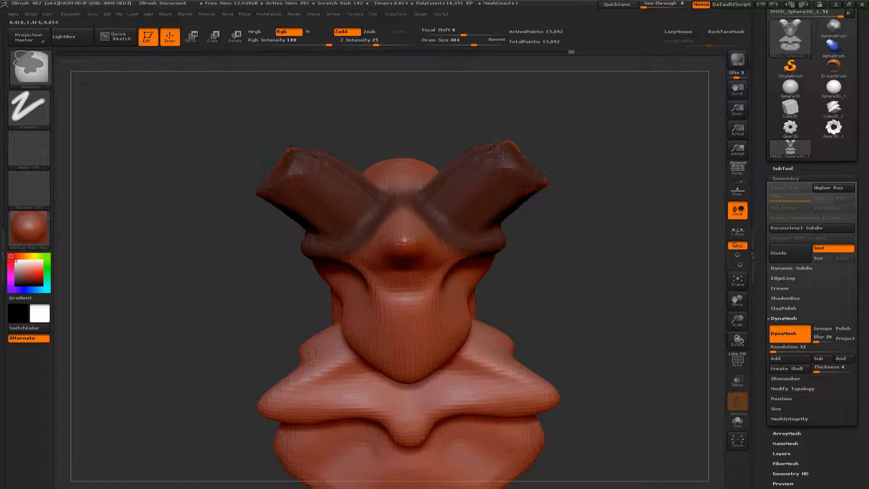
{"action": "left_click_drag", "start_coordinate": [579, 245], "coordinate": [567, 287], "text": "alt"}
{"action": "key", "text": "ctrl"}
{"action": "mouse_move", "coordinate": [477, 294]}
{"action": "left_mouse_down", "text": "ctrl"}
{"action": "mouse_move", "coordinate": [462, 353]}
{"action": "mouse_move", "coordinate": [456, 346]}
{"action": "mouse_move", "coordinate": [401, 398]}
{"action": "mouse_move", "coordinate": [396, 387]}
{"action": "left_mouse_up", "text": "ctrl"}
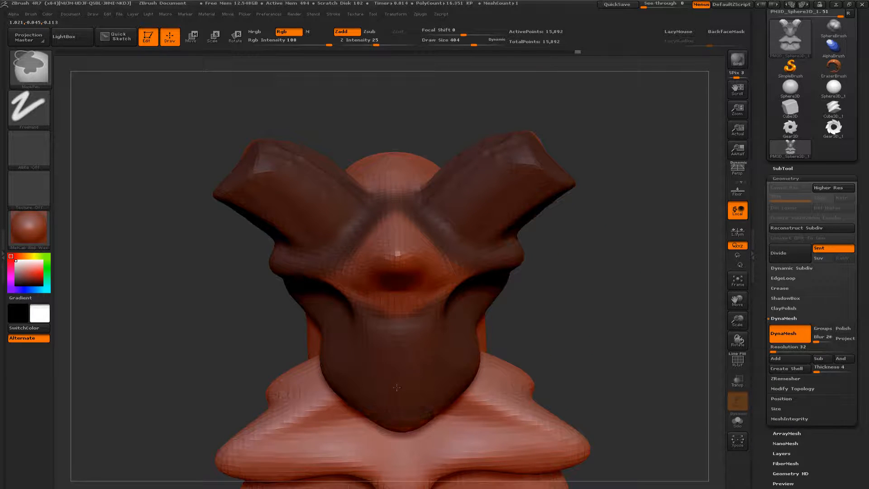
{"action": "left_click_drag", "start_coordinate": [484, 295], "coordinate": [448, 282], "text": "ctrl"}
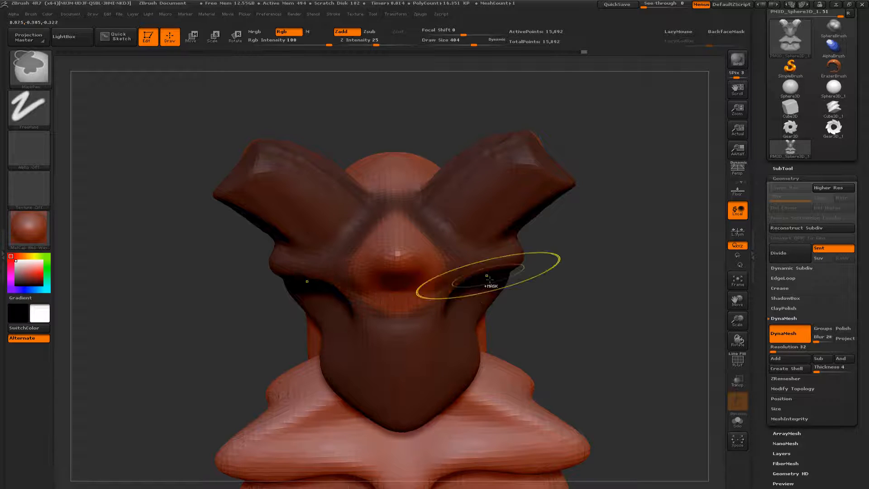
Smooth the unmasked forehead area between the horns and the snout
{"action": "mouse_move", "coordinate": [605, 307]}
{"action": "left_mouse_down"}
{"action": "mouse_move", "coordinate": [613, 293]}
{"action": "mouse_move", "coordinate": [597, 287]}
{"action": "left_mouse_up"}
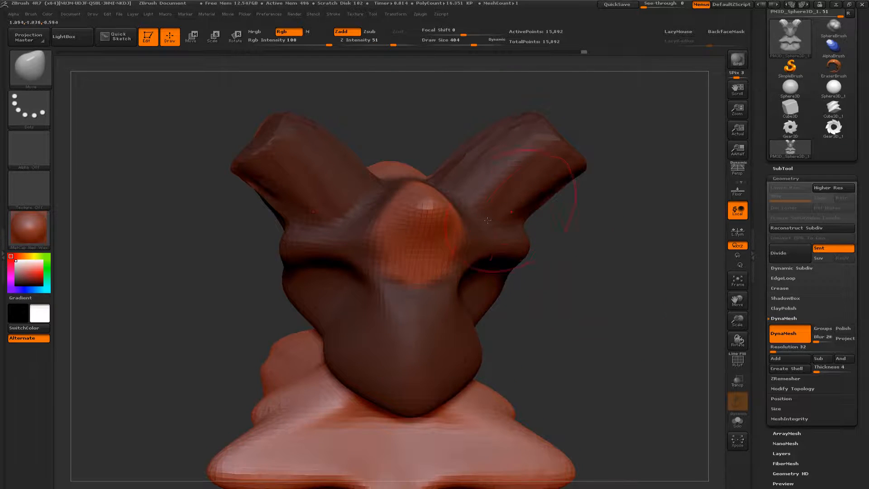
{"action": "key", "text": "shift"}
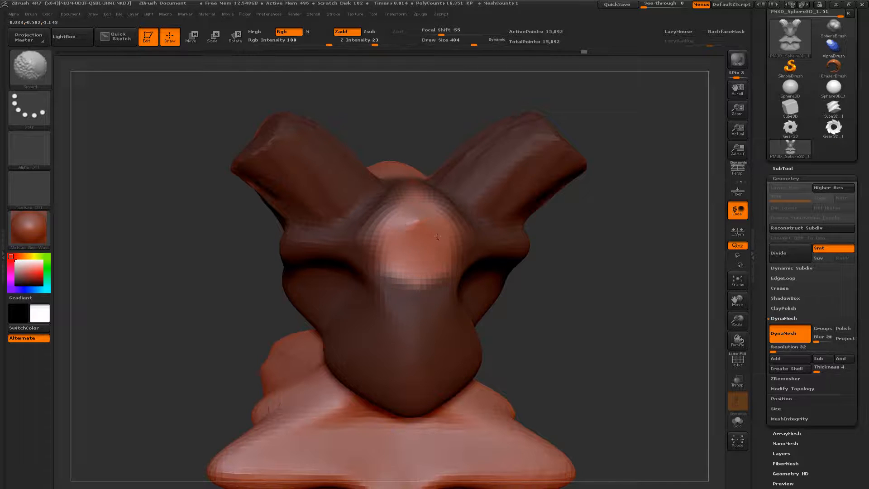
{"action": "left_click_drag", "start_coordinate": [587, 296], "coordinate": [518, 278]}
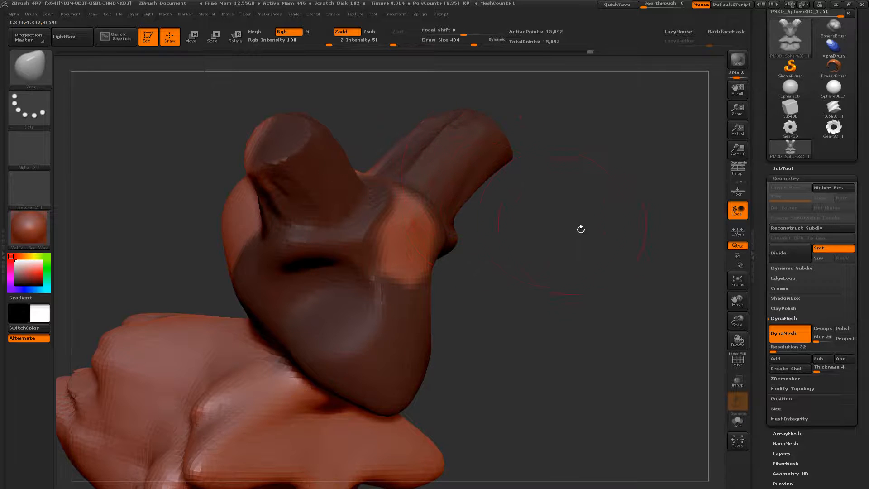
{"action": "left_click_drag", "start_coordinate": [581, 229], "coordinate": [495, 218]}
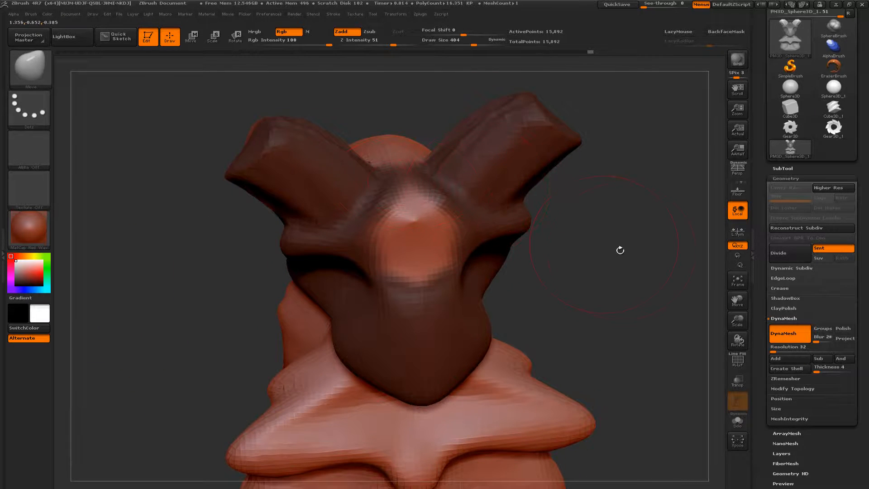
Clear the mask from the whole horned figure
{"action": "key", "text": "ctrl"}
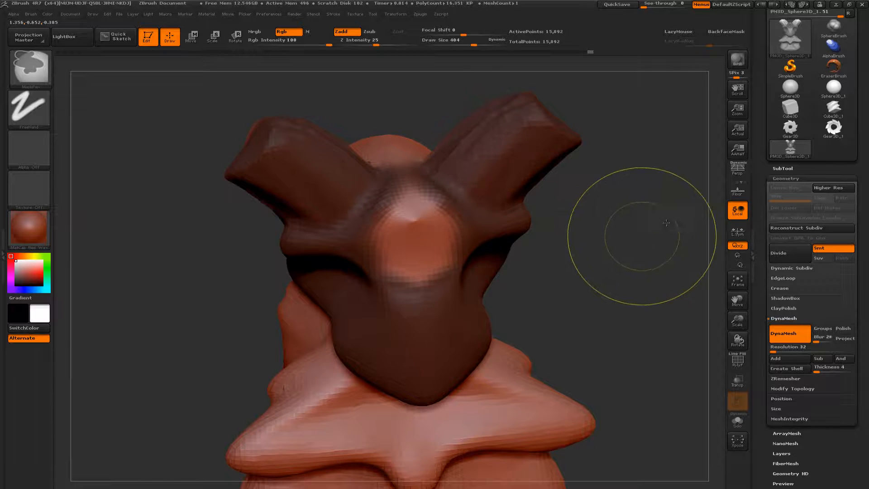
{"action": "mouse_move", "coordinate": [607, 232]}
{"action": "left_mouse_down", "text": "ctrl"}
{"action": "mouse_move", "coordinate": [634, 261]}
{"action": "mouse_move", "coordinate": [649, 249]}
{"action": "mouse_move", "coordinate": [591, 237]}
{"action": "mouse_move", "coordinate": [604, 248]}
{"action": "left_mouse_up", "text": "ctrl"}
{"action": "left_click_drag", "start_coordinate": [610, 286], "coordinate": [547, 246], "text": "alt"}
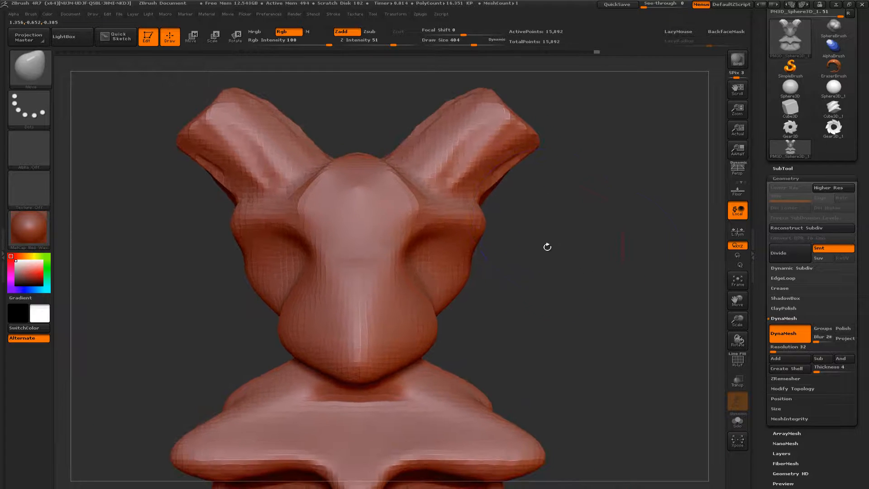
{"action": "key", "text": "ctrl"}
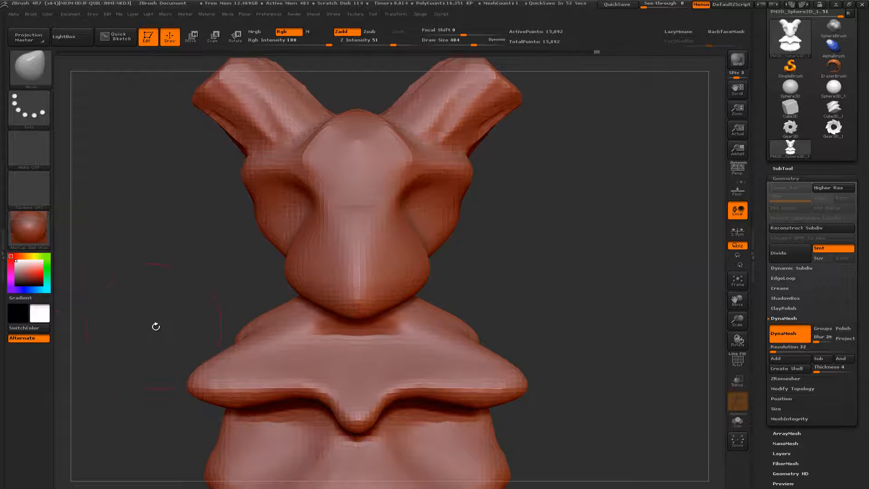
{"action": "left_click_drag", "start_coordinate": [159, 326], "coordinate": [209, 290], "text": "alt"}
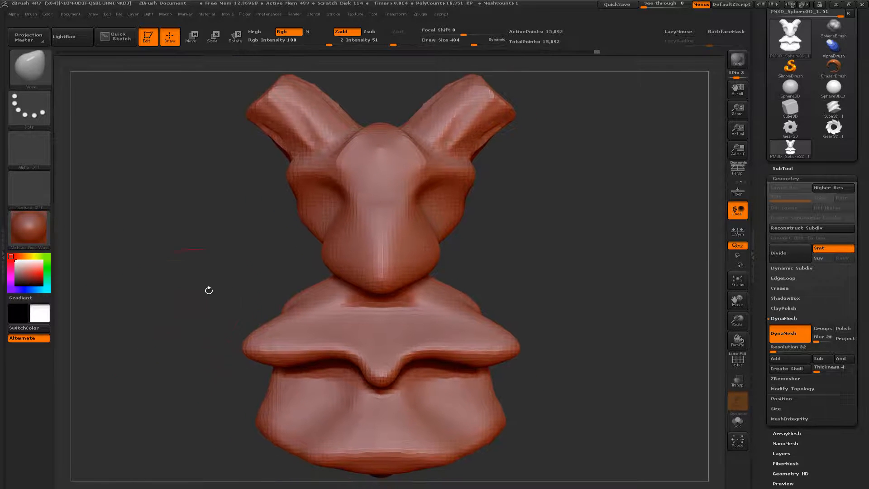
{"action": "mouse_move", "coordinate": [240, 253]}
{"action": "left_mouse_down"}
{"action": "mouse_move", "coordinate": [209, 258]}
{"action": "mouse_move", "coordinate": [239, 252]}
{"action": "left_mouse_up"}
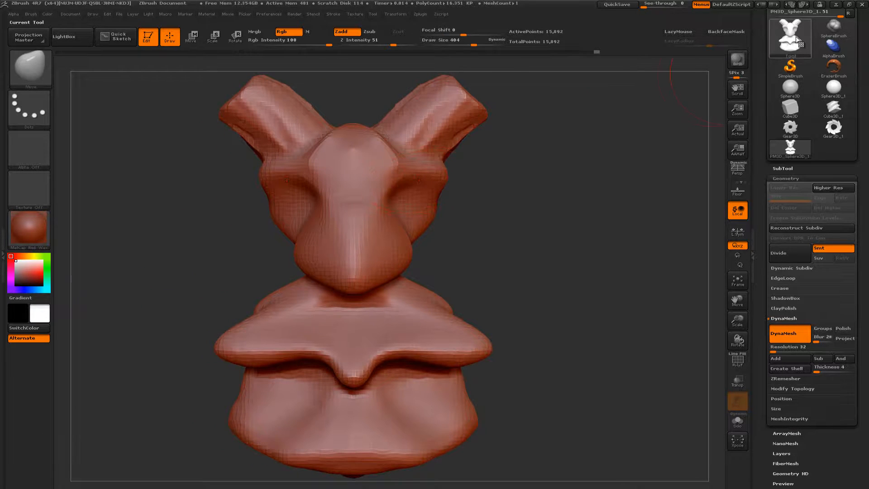
Switch to the Sphere3D_1 primitive and convert it to a PolyMesh3D
{"action": "left_click", "coordinate": [794, 41]}
{"action": "mouse_move", "coordinate": [575, 45]}
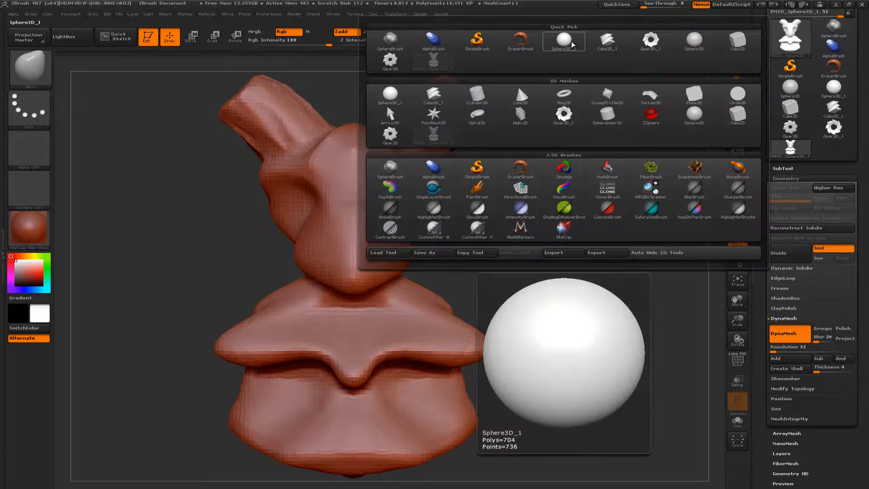
{"action": "left_click", "coordinate": [572, 44]}
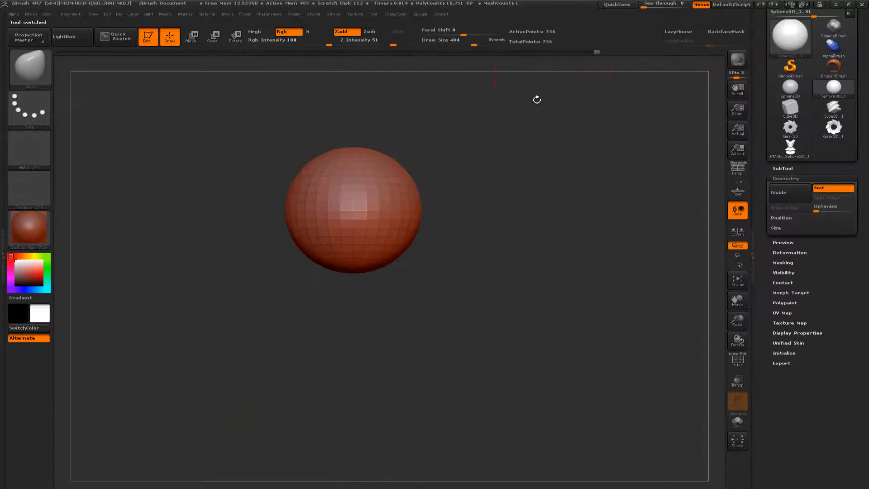
{"action": "key", "text": "f"}
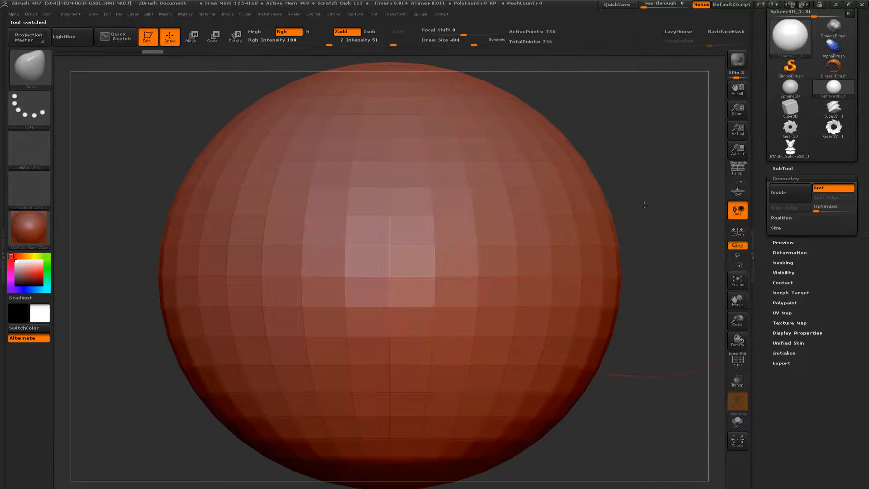
{"action": "left_click_drag", "start_coordinate": [644, 204], "coordinate": [666, 138], "text": "alt"}
{"action": "scroll", "coordinate": [761, 88], "scroll_direction": "up", "scroll_amount": 3}
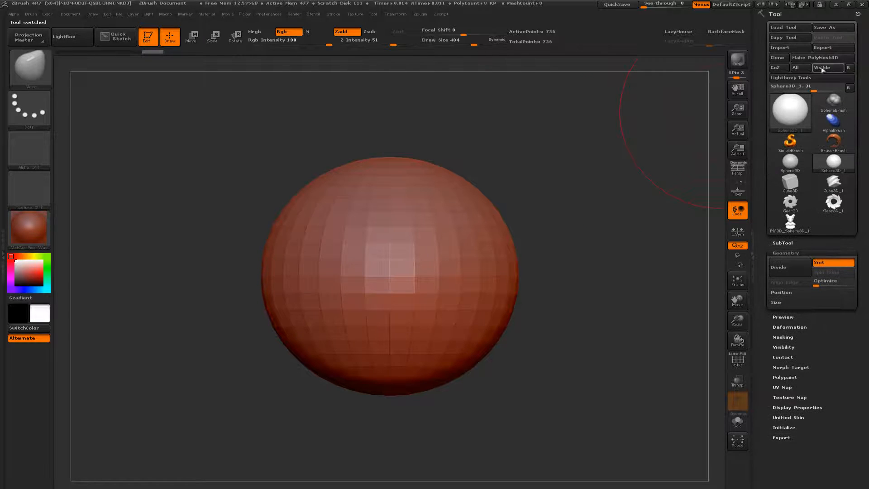
{"action": "left_click", "coordinate": [832, 58]}
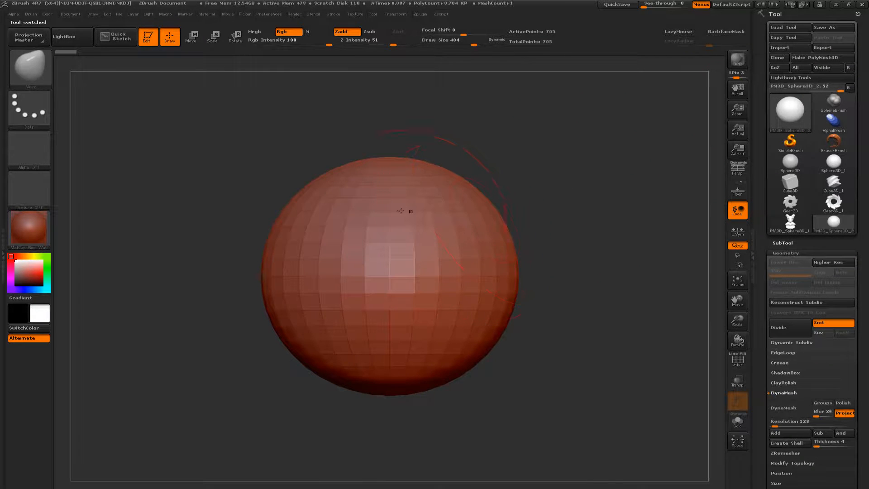
{"action": "key", "text": "b"}
{"action": "key", "text": "Escape"}
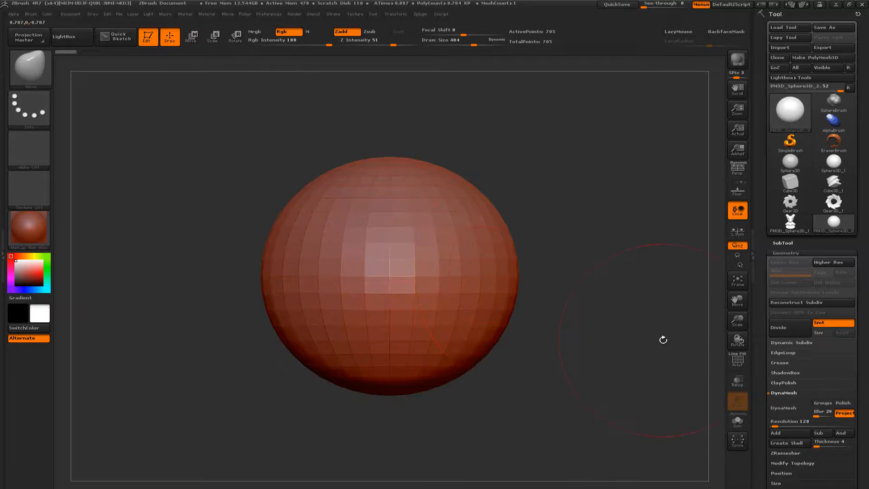
Set the DynaMesh resolution to 32, turn off Project, activate DynaMesh on the sphere and check its wireframe
{"action": "left_click", "coordinate": [788, 422]}
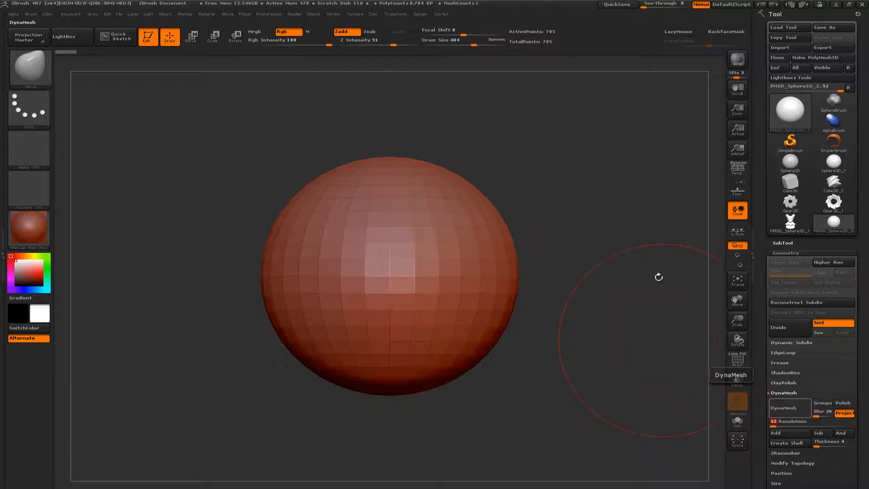
{"action": "left_click", "coordinate": [844, 413]}
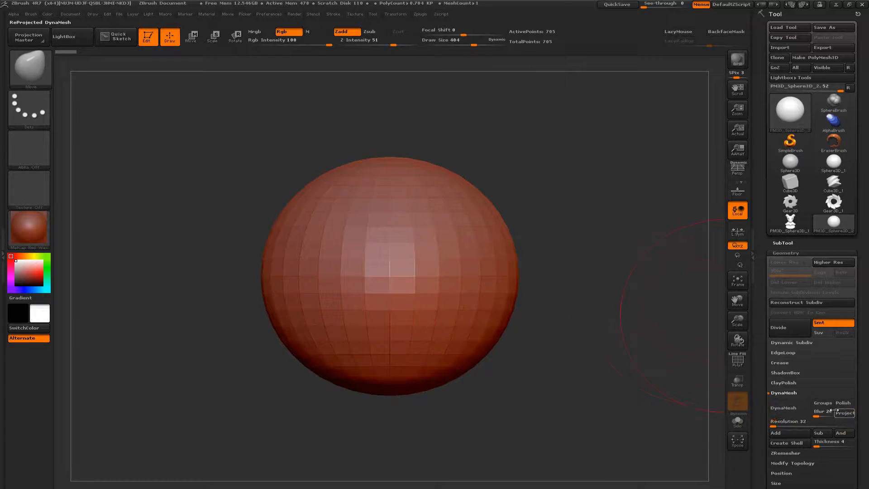
{"action": "left_click", "coordinate": [790, 407]}
{"action": "key", "text": "shift+f"}
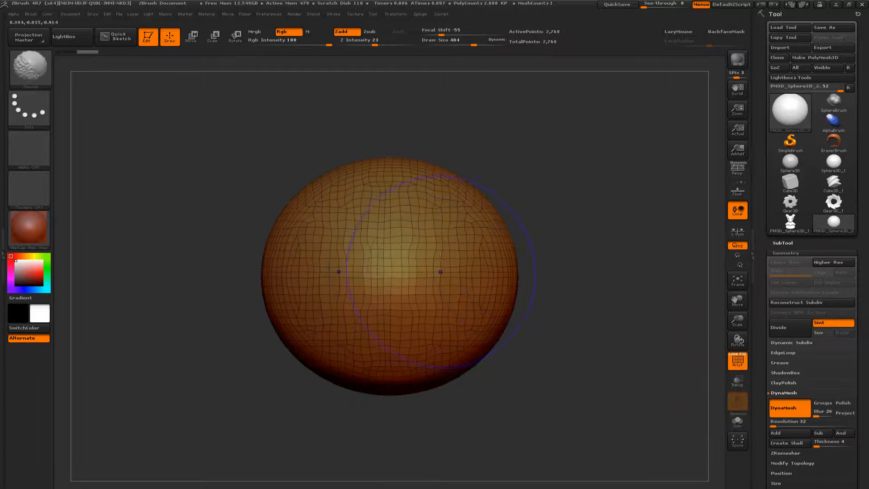
{"action": "key", "text": "shift+f"}
Stretch the sphere into symmetrical spikes and side flaps in several directions with the Move brush
{"action": "mouse_move", "coordinate": [573, 283]}
{"action": "left_mouse_down", "text": "alt"}
{"action": "mouse_move", "coordinate": [572, 254]}
{"action": "mouse_move", "coordinate": [473, 292]}
{"action": "mouse_move", "coordinate": [520, 353]}
{"action": "left_mouse_up", "text": "alt"}
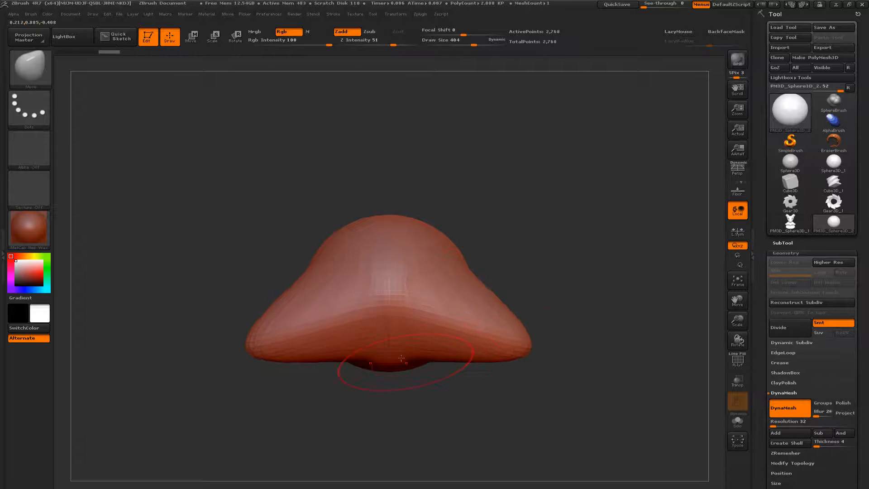
{"action": "left_click_drag", "start_coordinate": [369, 363], "coordinate": [422, 476]}
{"action": "mouse_move", "coordinate": [453, 235]}
{"action": "left_mouse_down"}
{"action": "mouse_move", "coordinate": [534, 165]}
{"action": "mouse_move", "coordinate": [543, 128]}
{"action": "left_mouse_up"}
{"action": "mouse_move", "coordinate": [436, 247]}
{"action": "left_mouse_down"}
{"action": "mouse_move", "coordinate": [534, 276]}
{"action": "mouse_move", "coordinate": [597, 283]}
{"action": "mouse_move", "coordinate": [612, 315]}
{"action": "mouse_move", "coordinate": [529, 314]}
{"action": "mouse_move", "coordinate": [500, 349]}
{"action": "mouse_move", "coordinate": [590, 368]}
{"action": "left_mouse_up"}
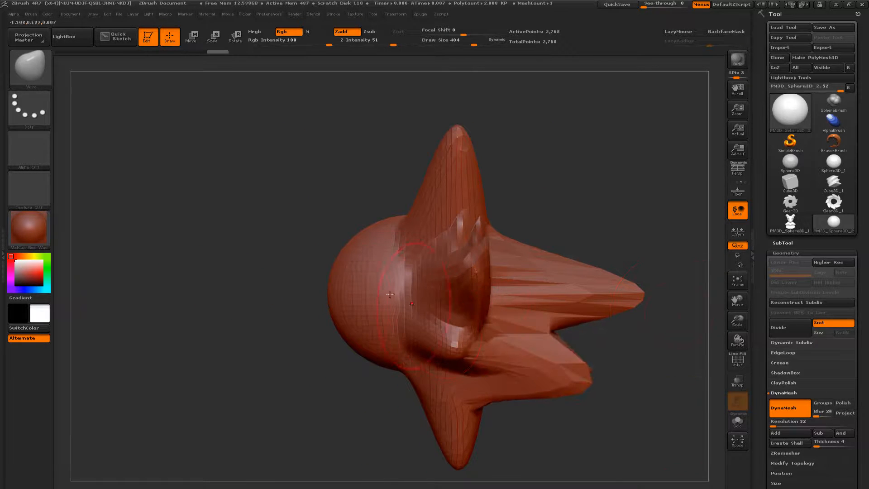
{"action": "left_click_drag", "start_coordinate": [328, 276], "coordinate": [304, 267]}
{"action": "left_click_drag", "start_coordinate": [203, 232], "coordinate": [76, 225]}
{"action": "mouse_move", "coordinate": [330, 270]}
{"action": "left_mouse_down"}
{"action": "mouse_move", "coordinate": [258, 206]}
{"action": "mouse_move", "coordinate": [481, 226]}
{"action": "mouse_move", "coordinate": [620, 172]}
{"action": "left_mouse_up"}
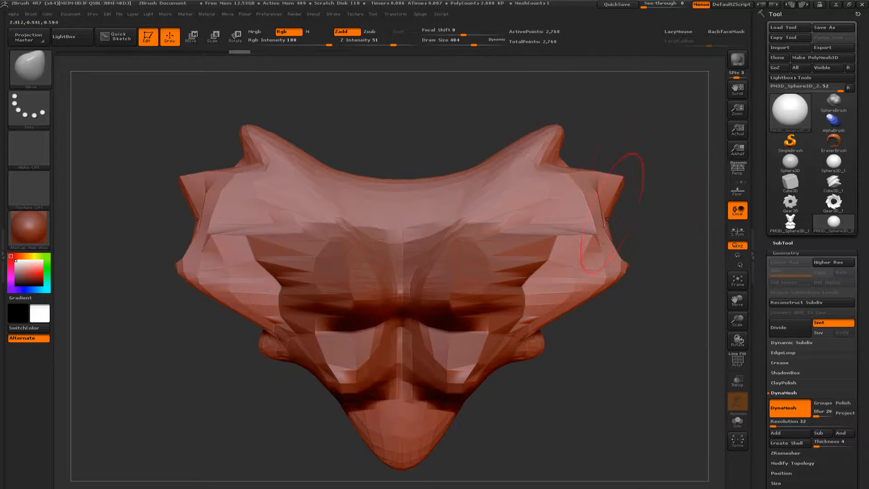
Pull more spikes and flaps out of the side and underside of the stretched shape with the Move brush
{"action": "mouse_move", "coordinate": [538, 289]}
{"action": "left_mouse_down"}
{"action": "mouse_move", "coordinate": [519, 320]}
{"action": "mouse_move", "coordinate": [616, 380]}
{"action": "mouse_move", "coordinate": [593, 311]}
{"action": "left_mouse_up"}
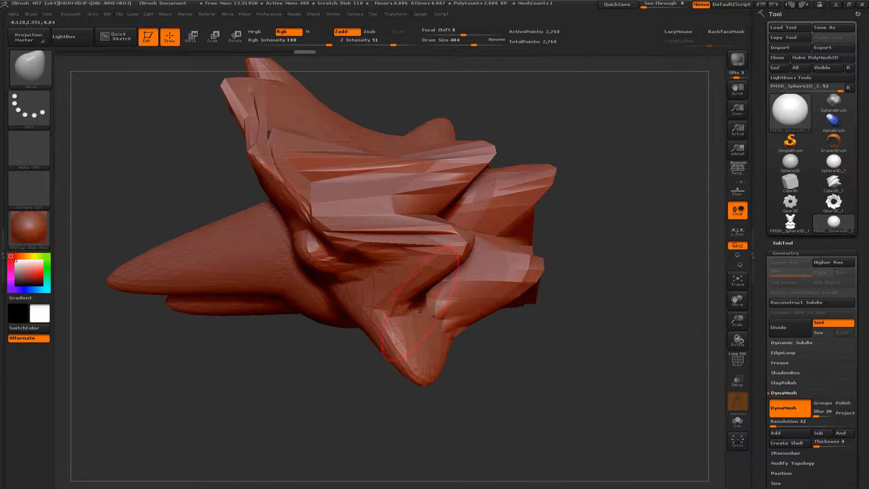
{"action": "left_click_drag", "start_coordinate": [360, 325], "coordinate": [330, 376]}
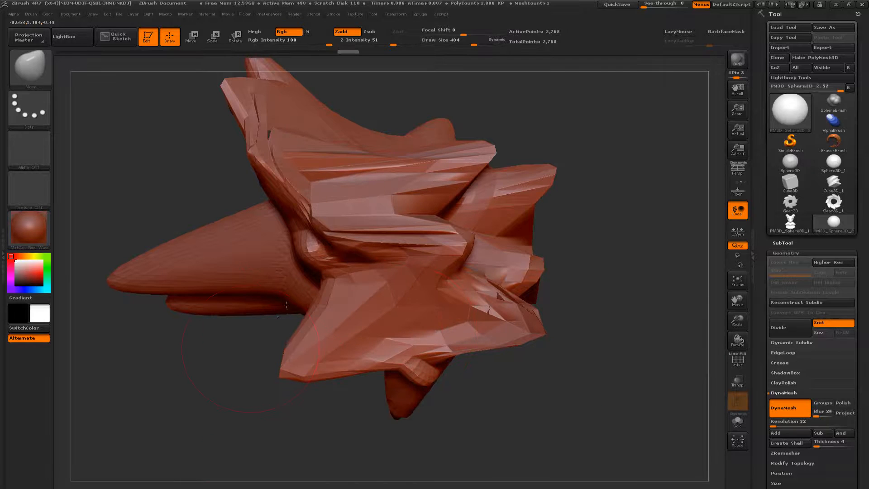
{"action": "left_click_drag", "start_coordinate": [290, 271], "coordinate": [272, 308]}
{"action": "left_click_drag", "start_coordinate": [342, 251], "coordinate": [246, 235]}
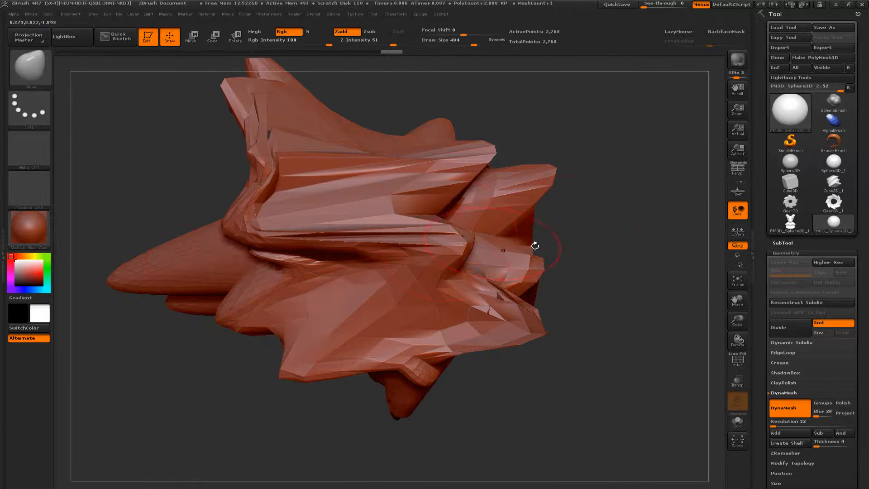
Inspect the stretched polygons in wireframe and remesh the shape with DynaMesh
{"action": "key", "text": "shift+f"}
{"action": "key", "text": "shift+f"}
{"action": "left_click_drag", "start_coordinate": [668, 232], "coordinate": [534, 249], "text": "ctrl"}
Pull out a pair of front horns and a long lower tip with the Move brush, and update the DynaMesh
{"action": "mouse_move", "coordinate": [498, 212]}
{"action": "left_mouse_down"}
{"action": "mouse_move", "coordinate": [512, 190]}
{"action": "mouse_move", "coordinate": [584, 145]}
{"action": "left_mouse_up"}
{"action": "left_click_drag", "start_coordinate": [663, 346], "coordinate": [681, 355]}
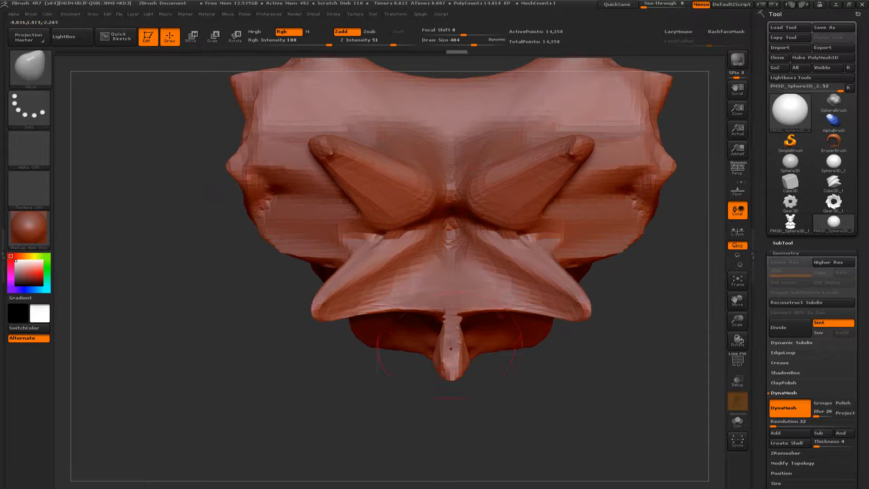
{"action": "mouse_move", "coordinate": [466, 312]}
{"action": "left_mouse_down"}
{"action": "mouse_move", "coordinate": [538, 409]}
{"action": "mouse_move", "coordinate": [528, 367]}
{"action": "mouse_move", "coordinate": [495, 398]}
{"action": "left_mouse_up"}
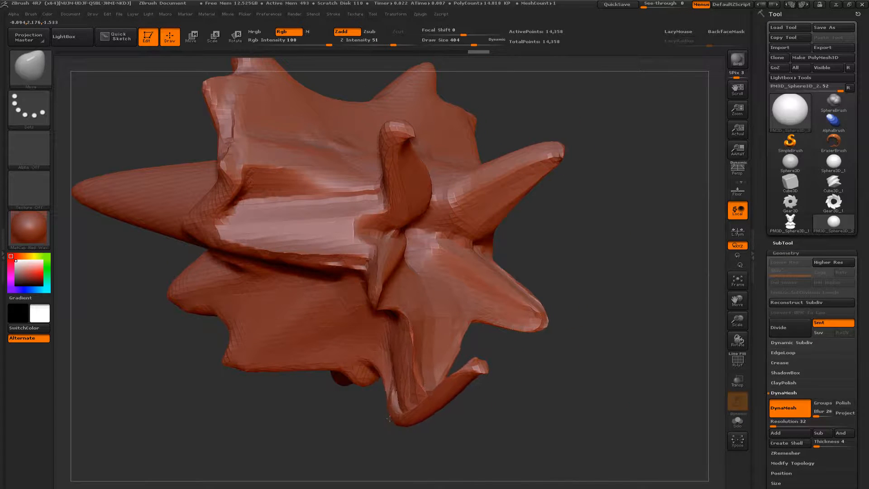
{"action": "left_click_drag", "start_coordinate": [484, 369], "coordinate": [470, 427]}
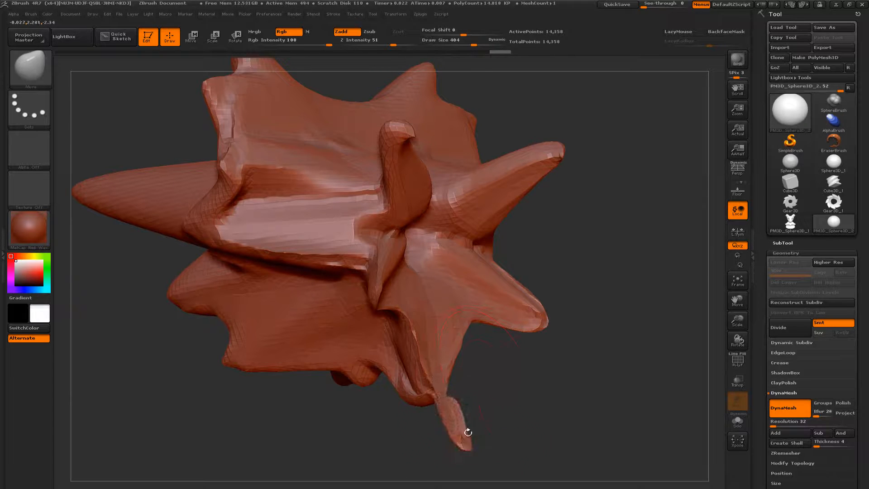
{"action": "mouse_move", "coordinate": [550, 375]}
{"action": "left_mouse_down", "text": "ctrl"}
{"action": "mouse_move", "coordinate": [557, 388]}
{"action": "mouse_move", "coordinate": [568, 368]}
{"action": "mouse_move", "coordinate": [533, 373]}
{"action": "left_mouse_up", "text": "ctrl"}
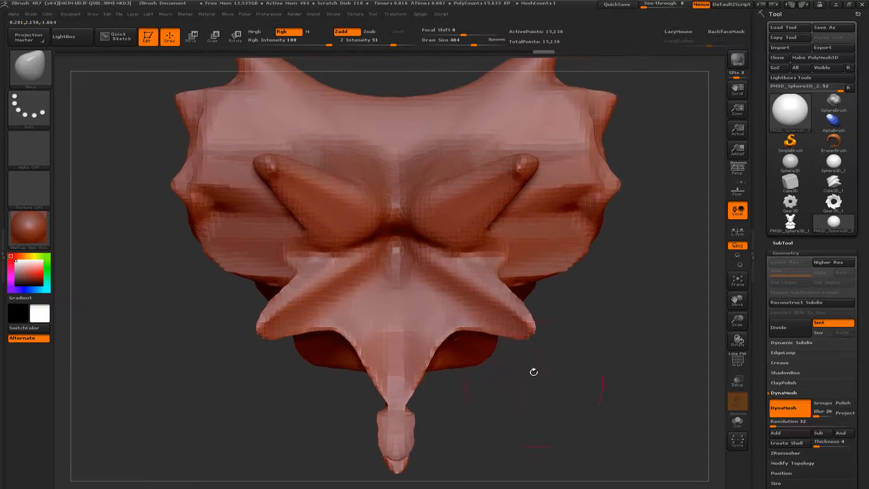
Reshape the surface around the horn bases, pull a pointed wing out of each side, and remesh with DynaMesh
{"action": "mouse_move", "coordinate": [433, 168]}
{"action": "left_mouse_down"}
{"action": "mouse_move", "coordinate": [443, 217]}
{"action": "mouse_move", "coordinate": [432, 235]}
{"action": "left_mouse_up"}
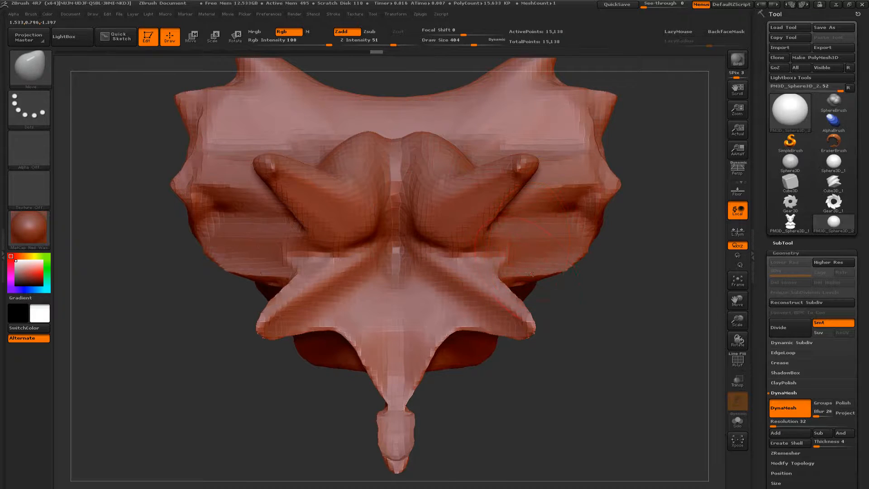
{"action": "left_click_drag", "start_coordinate": [532, 274], "coordinate": [615, 294]}
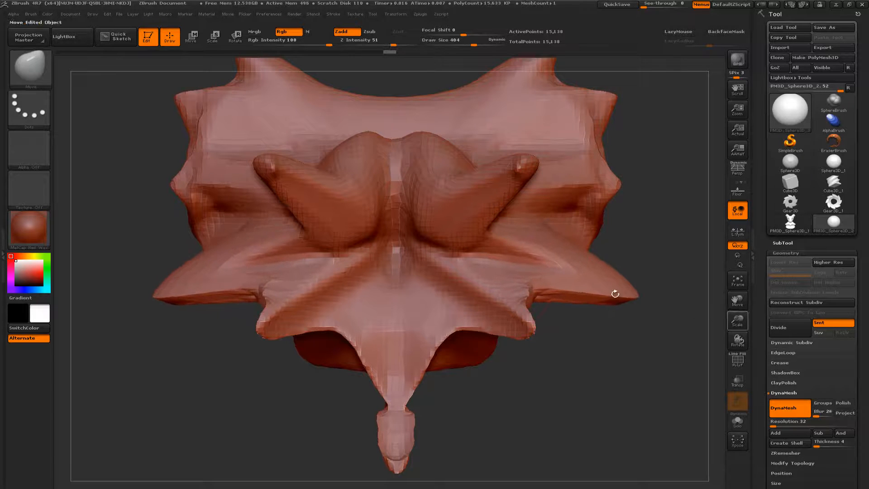
{"action": "mouse_move", "coordinate": [669, 322]}
{"action": "left_mouse_down"}
{"action": "mouse_move", "coordinate": [651, 344]}
{"action": "mouse_move", "coordinate": [665, 315]}
{"action": "mouse_move", "coordinate": [655, 312]}
{"action": "left_mouse_up"}
{"action": "left_click_drag", "start_coordinate": [623, 338], "coordinate": [597, 365]}
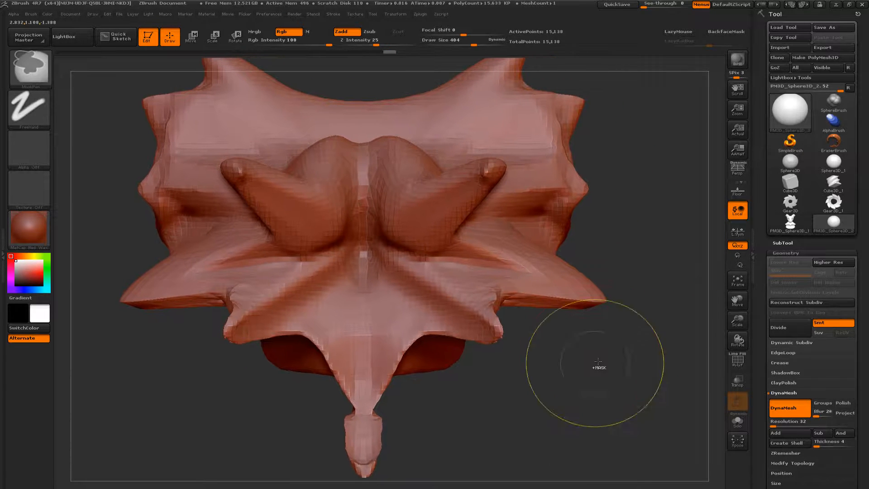
{"action": "left_click", "coordinate": [542, 368], "text": "ctrl"}
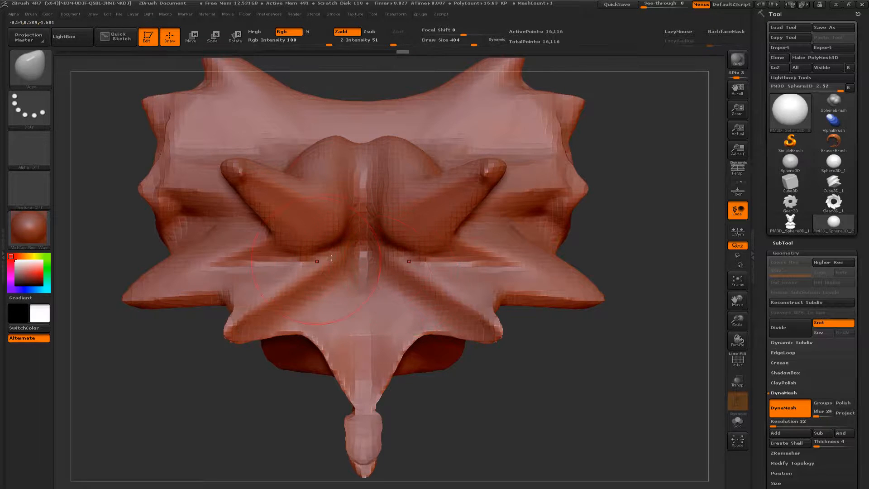
Build up clay on the lower front flaps and along the two front horns with the ClayBuildup brush
{"action": "key", "text": "b"}
{"action": "key", "text": "c"}
{"action": "key", "text": "b"}
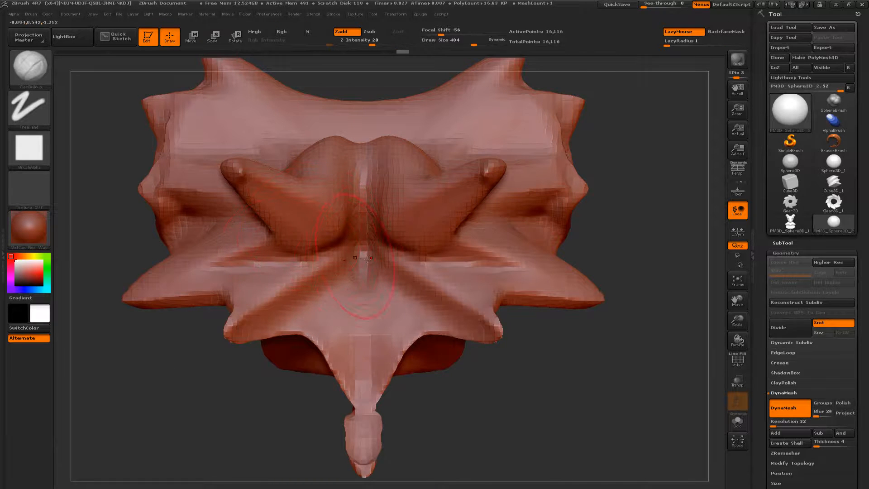
{"action": "mouse_move", "coordinate": [314, 284]}
{"action": "left_mouse_down"}
{"action": "mouse_move", "coordinate": [237, 342]}
{"action": "mouse_move", "coordinate": [314, 277]}
{"action": "mouse_move", "coordinate": [247, 332]}
{"action": "left_mouse_up"}
{"action": "left_click_drag", "start_coordinate": [443, 301], "coordinate": [502, 326]}
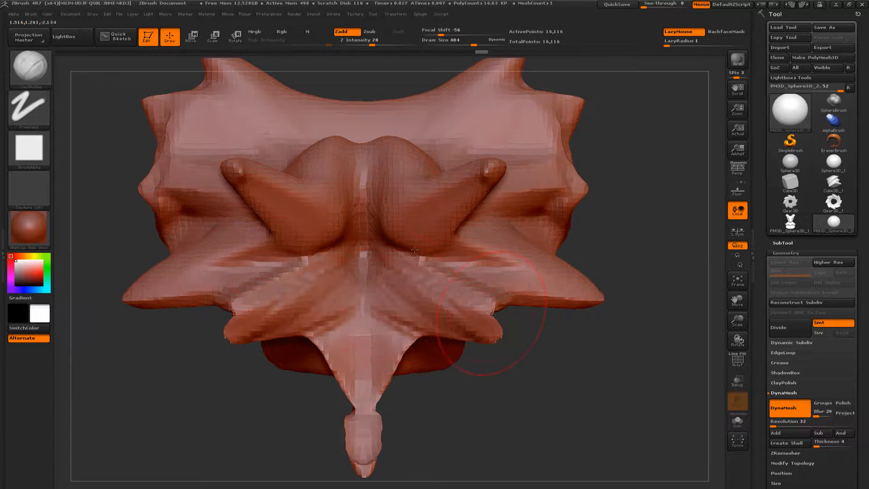
{"action": "left_click_drag", "start_coordinate": [457, 217], "coordinate": [405, 255]}
{"action": "mouse_move", "coordinate": [448, 199]}
{"action": "left_mouse_down"}
{"action": "mouse_move", "coordinate": [375, 239]}
{"action": "mouse_move", "coordinate": [380, 256]}
{"action": "left_mouse_up"}
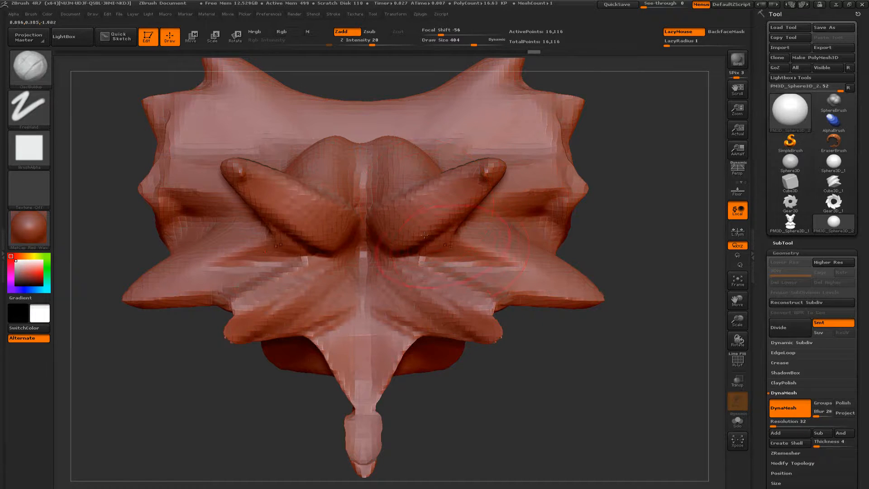
Add ClayBuildup strokes over the side wings and the broad upper panels behind the horns
{"action": "mouse_move", "coordinate": [539, 289]}
{"action": "left_mouse_down"}
{"action": "mouse_move", "coordinate": [439, 238]}
{"action": "mouse_move", "coordinate": [557, 292]}
{"action": "mouse_move", "coordinate": [445, 235]}
{"action": "left_mouse_up"}
{"action": "mouse_move", "coordinate": [630, 235]}
{"action": "left_mouse_down"}
{"action": "mouse_move", "coordinate": [474, 194]}
{"action": "mouse_move", "coordinate": [588, 186]}
{"action": "left_mouse_up"}
{"action": "left_click_drag", "start_coordinate": [489, 208], "coordinate": [606, 150]}
{"action": "mouse_move", "coordinate": [511, 186]}
{"action": "left_mouse_down"}
{"action": "mouse_move", "coordinate": [535, 119]}
{"action": "mouse_move", "coordinate": [486, 151]}
{"action": "left_mouse_up"}
{"action": "left_click_drag", "start_coordinate": [520, 113], "coordinate": [480, 136]}
{"action": "left_click_drag", "start_coordinate": [543, 153], "coordinate": [481, 181]}
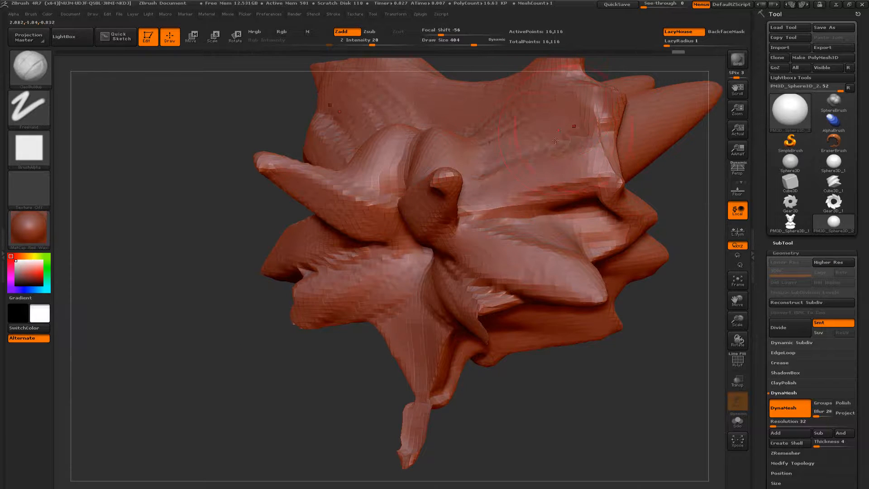
{"action": "left_click_drag", "start_coordinate": [520, 136], "coordinate": [475, 154]}
{"action": "mouse_move", "coordinate": [403, 178]}
{"action": "left_mouse_down"}
{"action": "mouse_move", "coordinate": [394, 154]}
{"action": "mouse_move", "coordinate": [380, 187]}
{"action": "mouse_move", "coordinate": [413, 219]}
{"action": "left_mouse_up"}
{"action": "left_click_drag", "start_coordinate": [221, 248], "coordinate": [243, 223]}
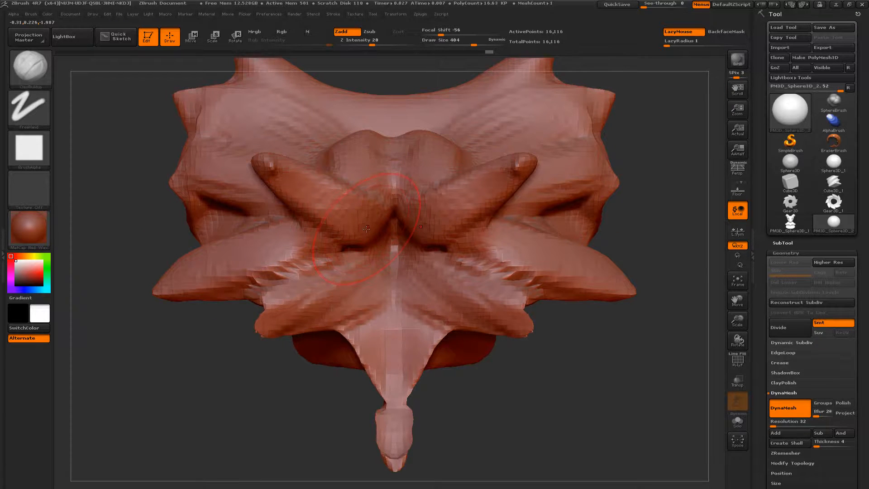
Carve creases along the upper edges and undersides of the front horns with the Dam_Standard brush, reducing the brush size
{"action": "key", "text": "b"}
{"action": "key", "text": "d"}
{"action": "key", "text": "s"}
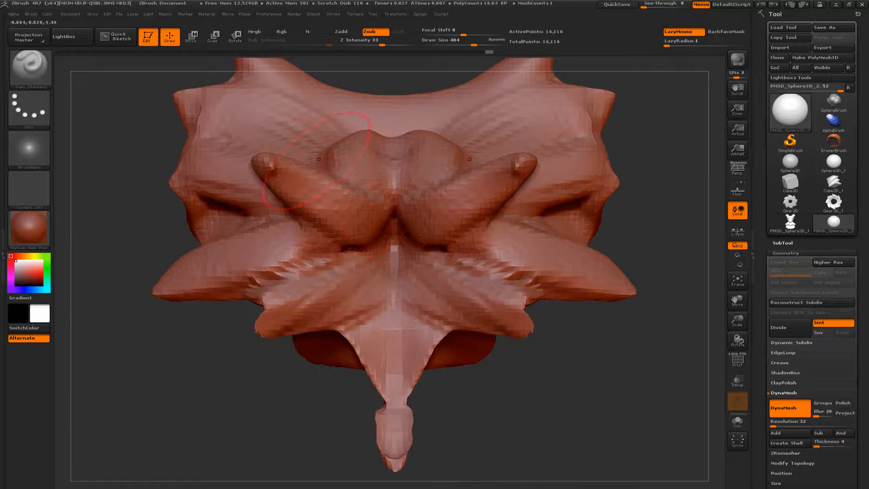
{"action": "left_click_drag", "start_coordinate": [307, 168], "coordinate": [378, 214]}
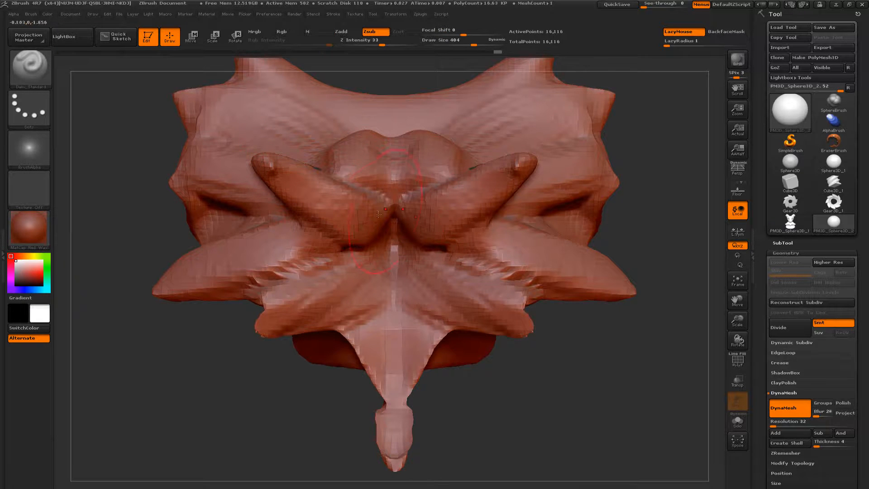
{"action": "left_click_drag", "start_coordinate": [671, 233], "coordinate": [621, 220]}
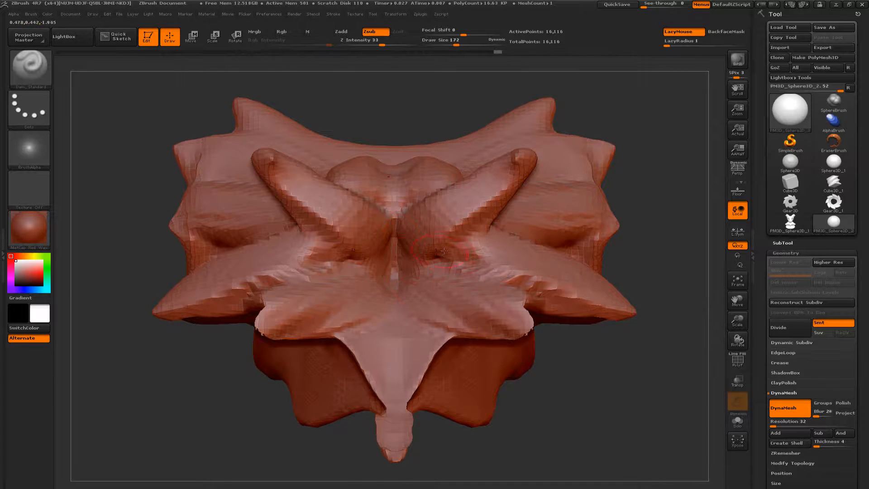
{"action": "left_click_drag", "start_coordinate": [482, 224], "coordinate": [427, 272]}
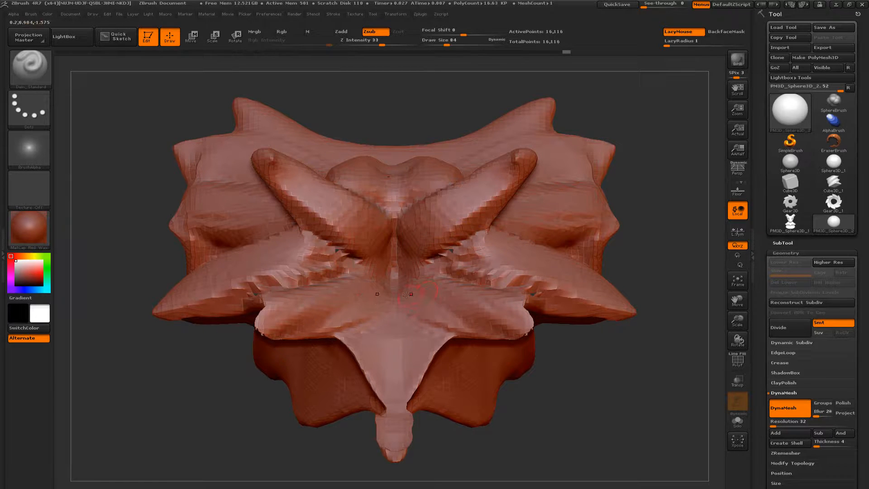
Cut grooves into the lower front flaps and a row of ridges across both horns with Dam_Standard at draw size 84
{"action": "mouse_move", "coordinate": [407, 294]}
{"action": "left_mouse_down"}
{"action": "mouse_move", "coordinate": [437, 314]}
{"action": "mouse_move", "coordinate": [448, 337]}
{"action": "mouse_move", "coordinate": [468, 325]}
{"action": "left_mouse_up"}
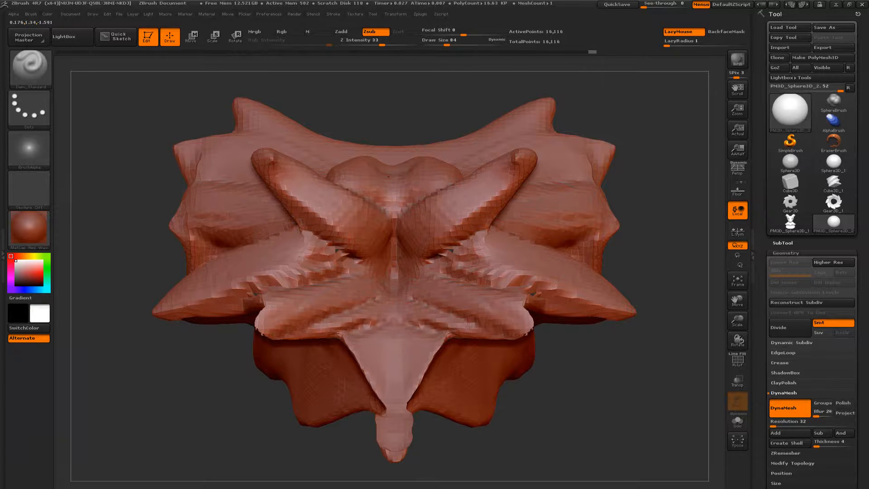
{"action": "left_click_drag", "start_coordinate": [428, 215], "coordinate": [448, 235]}
{"action": "left_click_drag", "start_coordinate": [432, 195], "coordinate": [473, 220]}
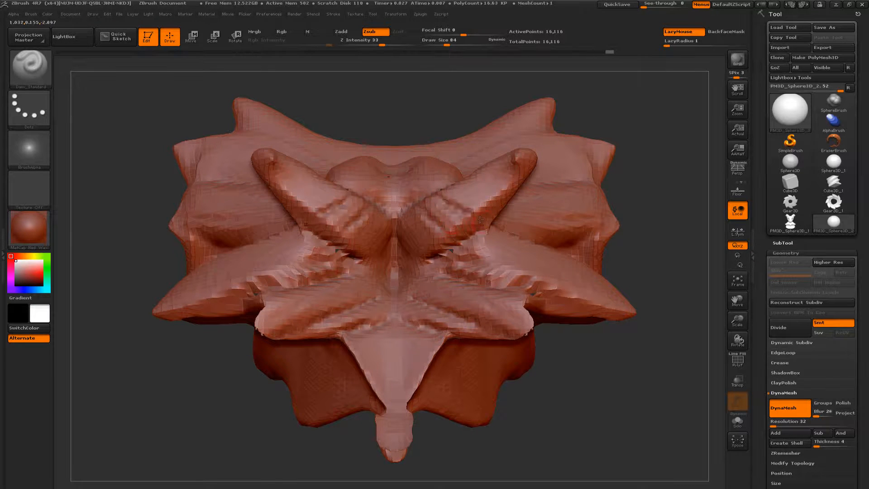
{"action": "left_click_drag", "start_coordinate": [456, 183], "coordinate": [491, 206]}
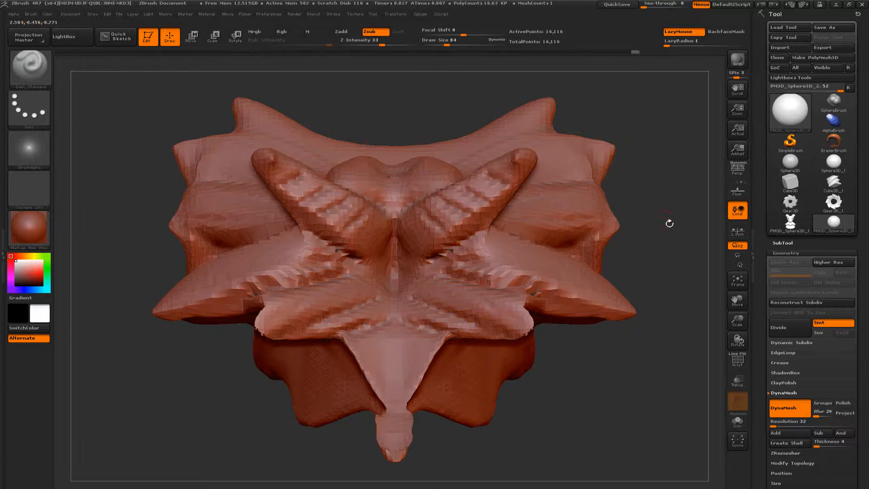
Divide the mesh to subdivision level 2 and deepen the horn grooves with the Dam_Standard brush
{"action": "mouse_move", "coordinate": [648, 220]}
{"action": "left_mouse_down"}
{"action": "mouse_move", "coordinate": [636, 231]}
{"action": "mouse_move", "coordinate": [516, 234]}
{"action": "left_mouse_up"}
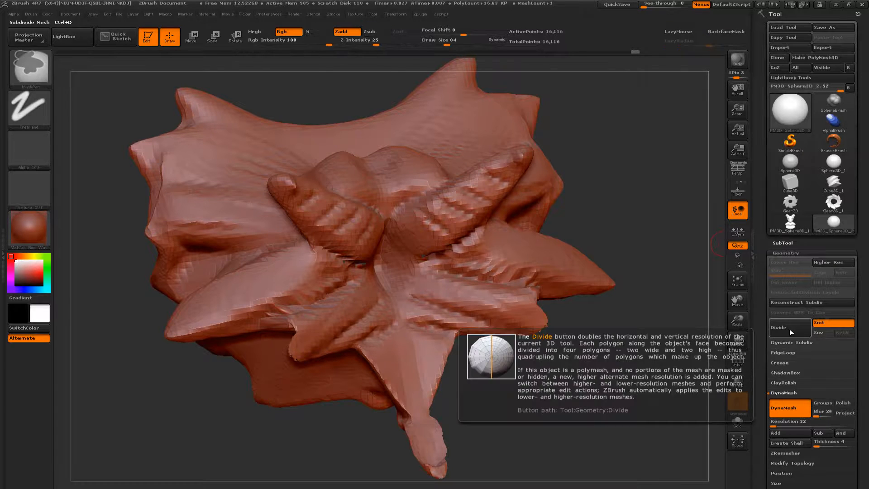
{"action": "key", "text": "ctrl+d"}
{"action": "left_click_drag", "start_coordinate": [656, 235], "coordinate": [548, 238], "text": "shift"}
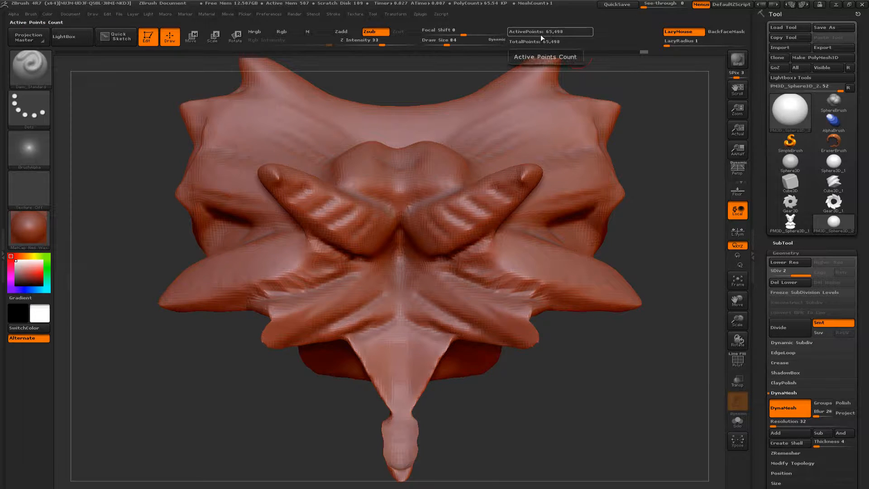
{"action": "left_click_drag", "start_coordinate": [432, 221], "coordinate": [449, 242]}
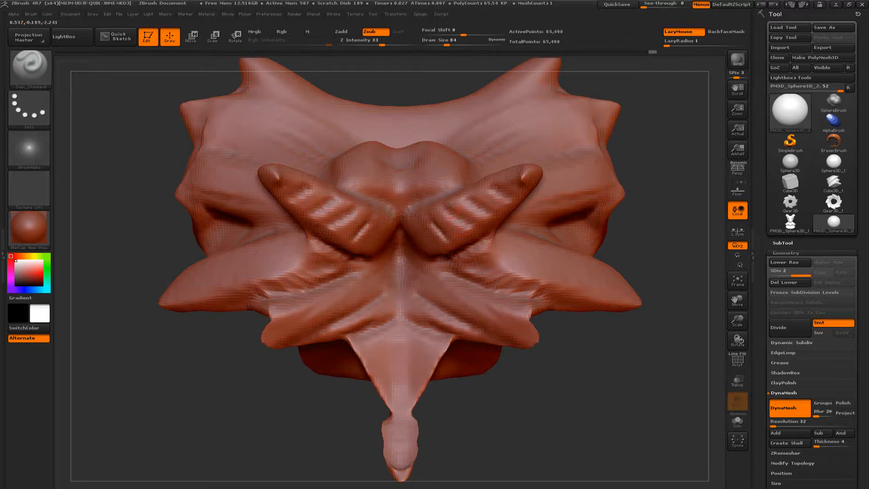
{"action": "mouse_move", "coordinate": [445, 206]}
{"action": "left_mouse_down"}
{"action": "mouse_move", "coordinate": [471, 225]}
{"action": "mouse_move", "coordinate": [491, 214]}
{"action": "left_mouse_up"}
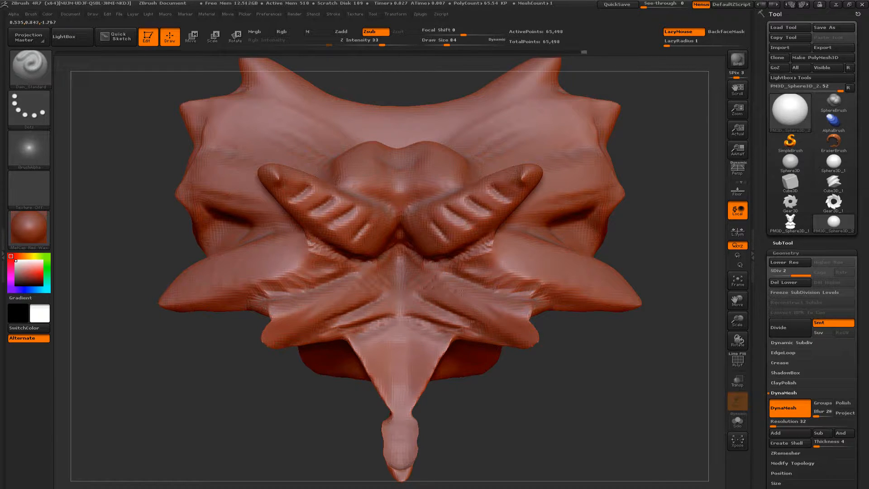
Carve fine crease detail across the lower front flaps and along the pointed side wings
{"action": "left_click", "coordinate": [528, 336]}
{"action": "mouse_move", "coordinate": [479, 267]}
{"action": "left_mouse_down"}
{"action": "mouse_move", "coordinate": [516, 283]}
{"action": "mouse_move", "coordinate": [633, 304]}
{"action": "left_mouse_up"}
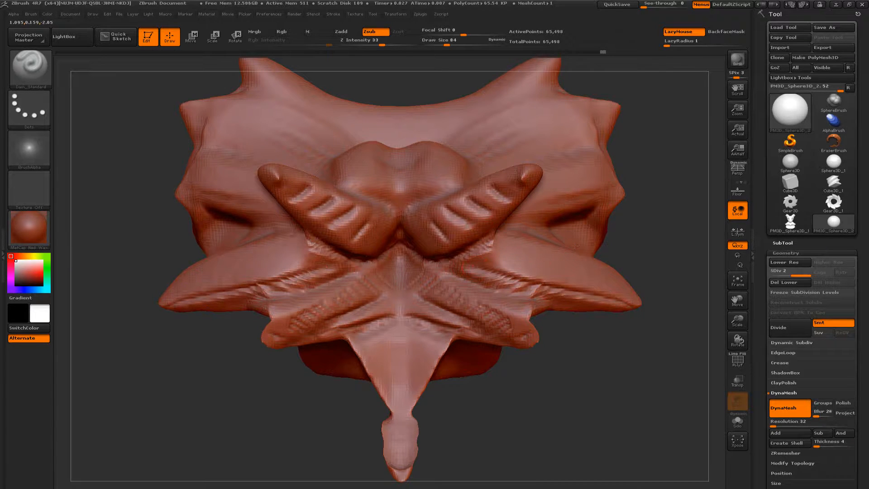
{"action": "left_click_drag", "start_coordinate": [609, 264], "coordinate": [640, 281]}
{"action": "mouse_move", "coordinate": [670, 227]}
{"action": "left_mouse_down"}
{"action": "mouse_move", "coordinate": [681, 254]}
{"action": "mouse_move", "coordinate": [603, 242]}
{"action": "left_mouse_up"}
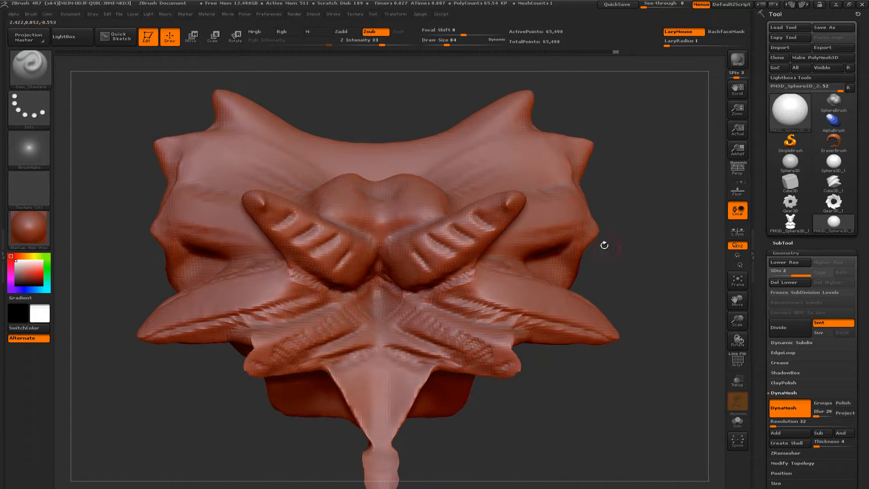
Mask both horn tips and invert the mask so only the tips can be edited
{"action": "left_click_drag", "start_coordinate": [510, 198], "coordinate": [507, 205], "text": "ctrl"}
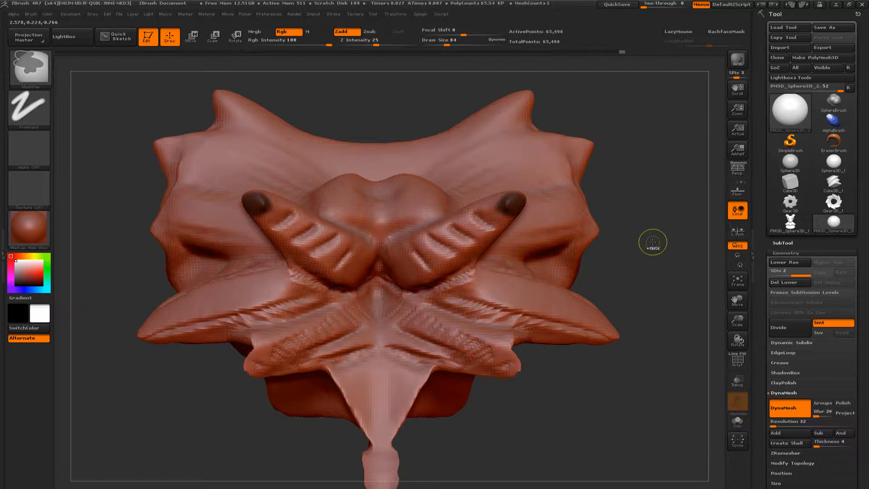
{"action": "left_click", "coordinate": [645, 243], "text": "ctrl"}
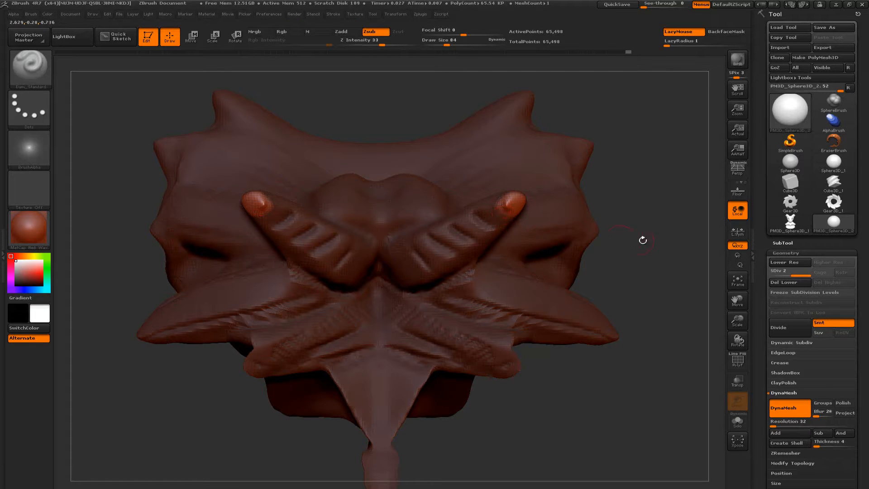
{"action": "mouse_move", "coordinate": [643, 240]}
{"action": "left_mouse_down"}
{"action": "mouse_move", "coordinate": [621, 231]}
{"action": "mouse_move", "coordinate": [537, 240]}
{"action": "left_mouse_up"}
Try to pull the unmasked horn tips outward and down with an enlarged Move brush
{"action": "key", "text": "b"}
{"action": "key", "text": "m"}
{"action": "key", "text": "v"}
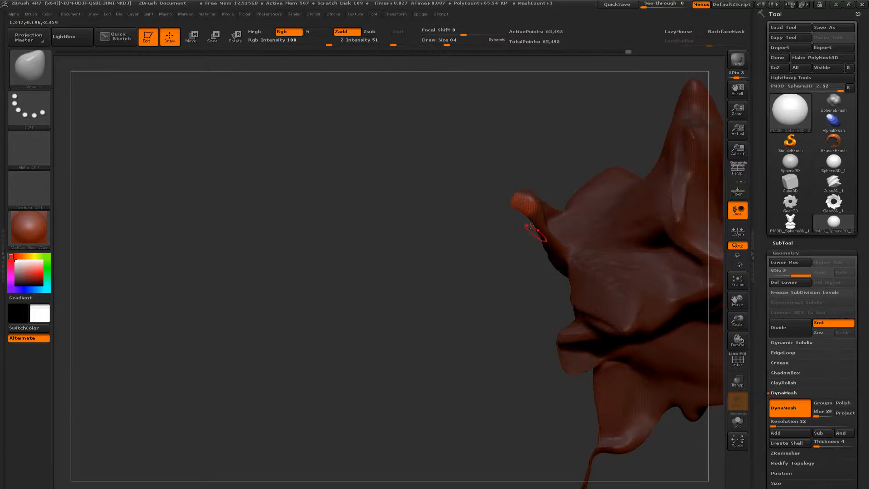
{"action": "key", "text": "space"}
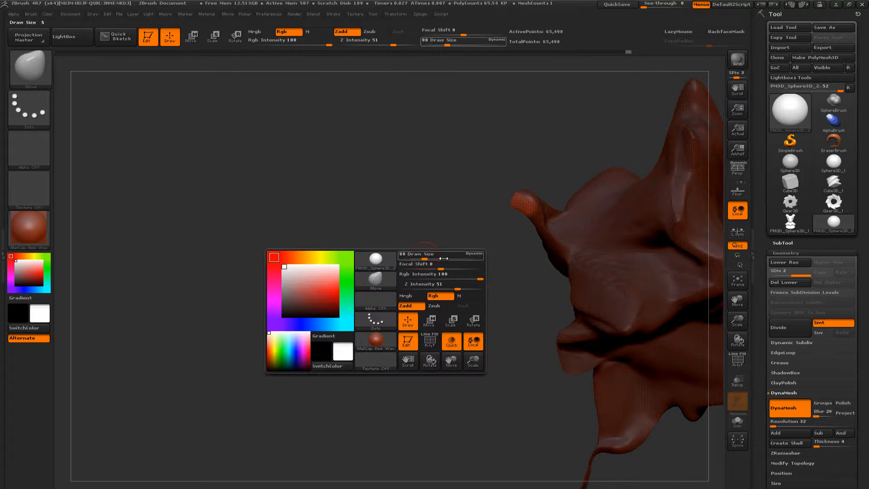
{"action": "left_click_drag", "start_coordinate": [425, 258], "coordinate": [448, 258]}
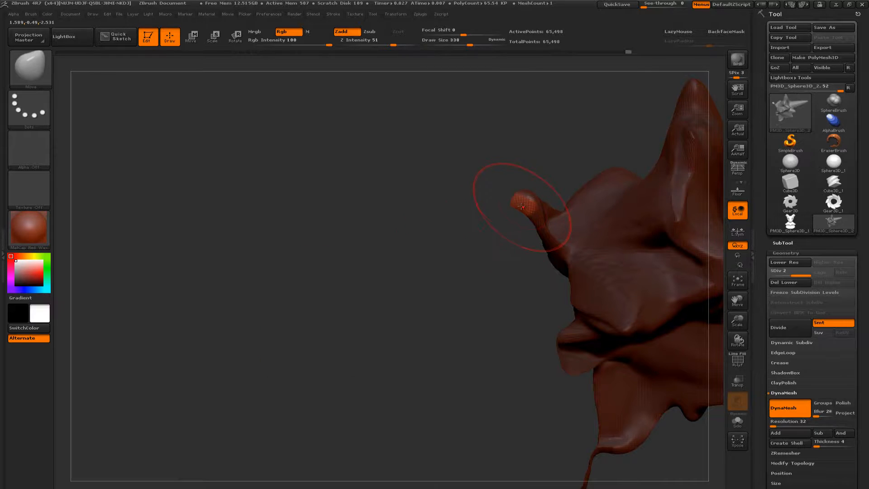
{"action": "mouse_move", "coordinate": [510, 216]}
{"action": "left_mouse_down"}
{"action": "mouse_move", "coordinate": [466, 237]}
{"action": "mouse_move", "coordinate": [436, 267]}
{"action": "left_mouse_up"}
{"action": "left_click_drag", "start_coordinate": [361, 321], "coordinate": [308, 357]}
{"action": "left_click_drag", "start_coordinate": [343, 280], "coordinate": [383, 280]}
{"action": "right_click_drag", "start_coordinate": [383, 280], "coordinate": [398, 276]}
{"action": "key", "text": "ctrl+z"}
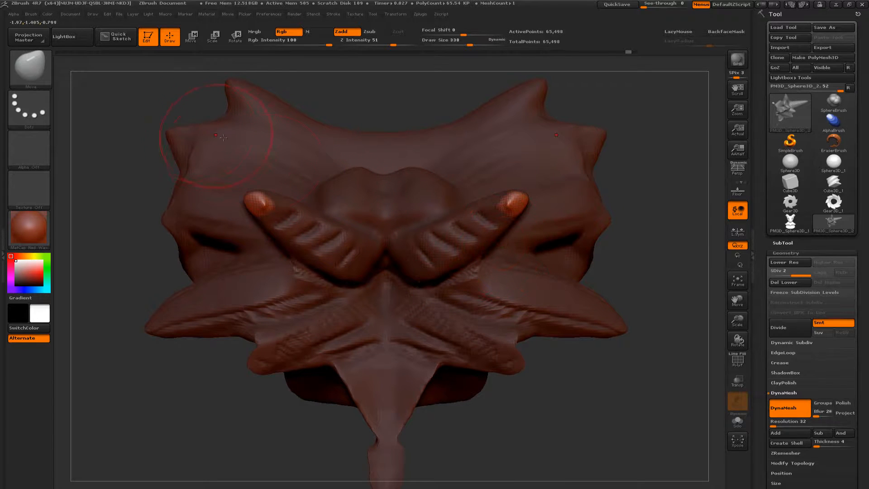
Stretch the unmasked horn tips downward into long, inward-curving tusks with the SnakeHook brush
{"action": "key", "text": "b"}
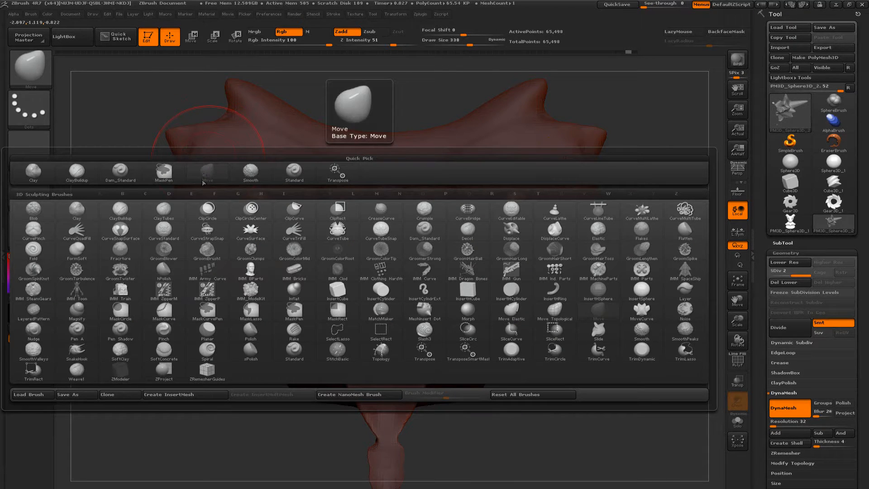
{"action": "left_click", "coordinate": [77, 350]}
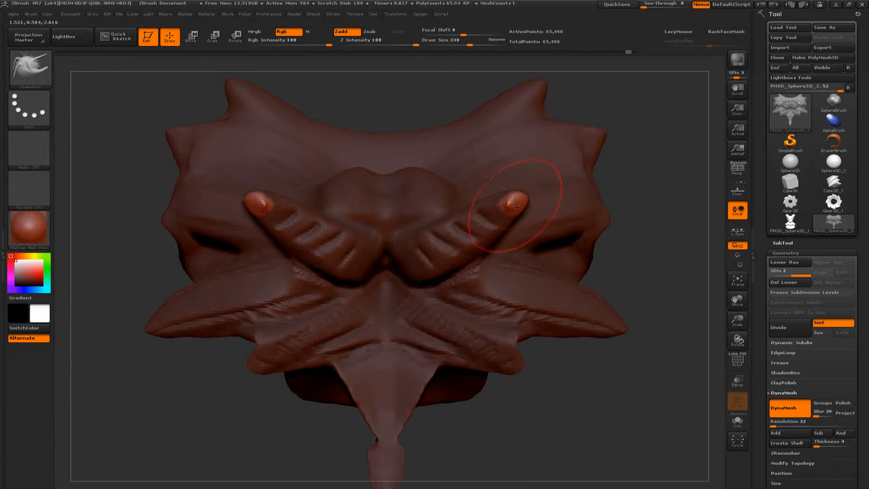
{"action": "mouse_move", "coordinate": [514, 203]}
{"action": "left_mouse_down"}
{"action": "mouse_move", "coordinate": [484, 341]}
{"action": "mouse_move", "coordinate": [448, 410]}
{"action": "left_mouse_up"}
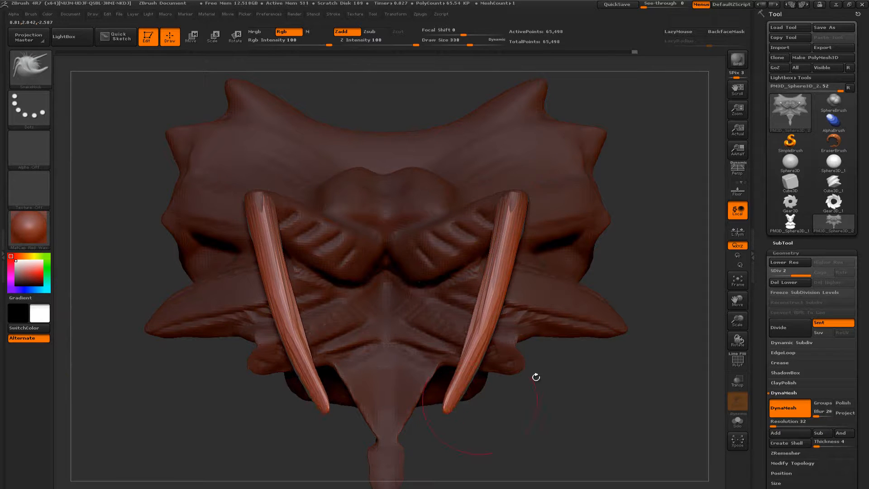
Clear the mask, check the tusks from the side, and undo back to the short masked horns
{"action": "key", "text": "shift+d"}
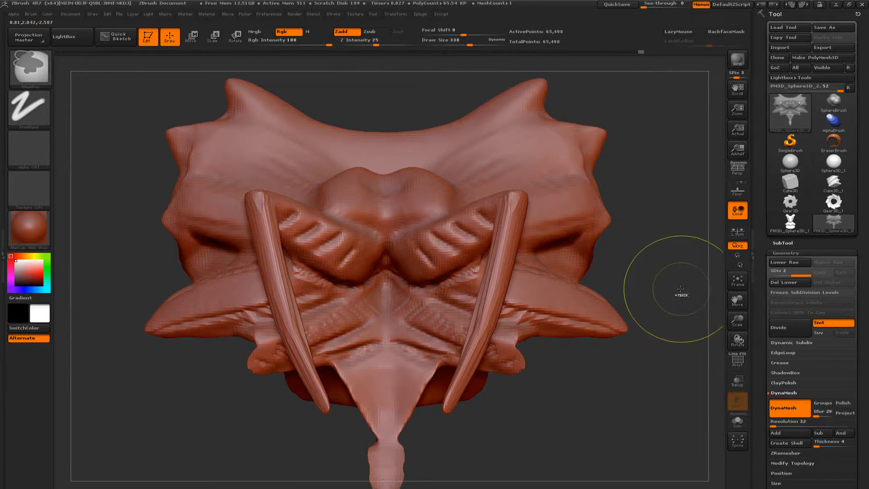
{"action": "mouse_move", "coordinate": [673, 304]}
{"action": "left_mouse_down"}
{"action": "mouse_move", "coordinate": [723, 296]}
{"action": "mouse_move", "coordinate": [715, 295]}
{"action": "left_mouse_up"}
{"action": "key", "text": "d"}
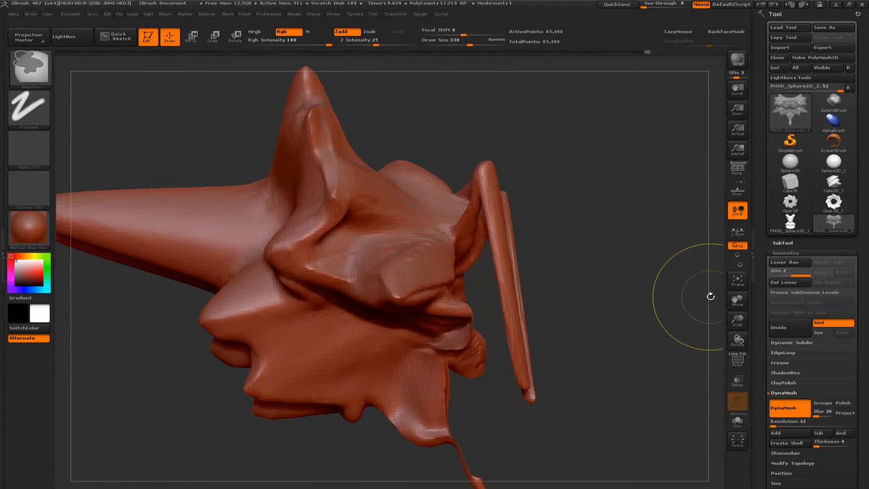
{"action": "left_click", "coordinate": [688, 302], "text": "ctrl"}
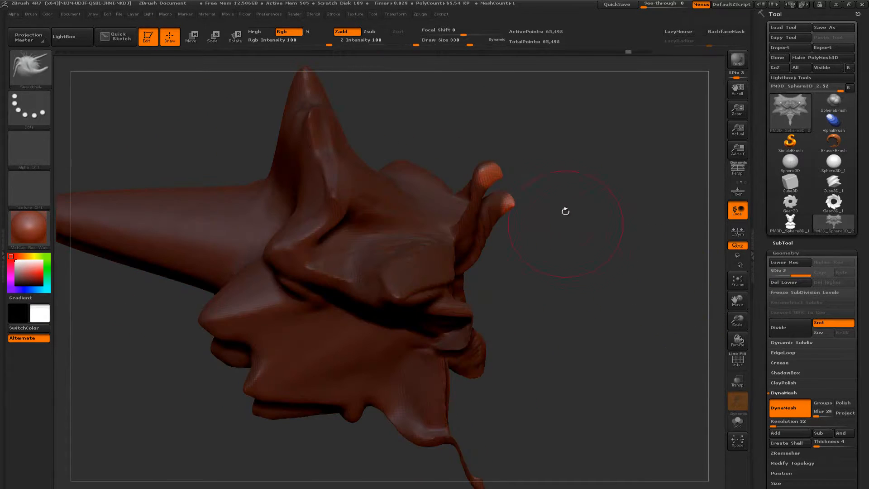
Pull the horn tips forward and down into long tusks from a side view with SnakeHook, and clear the mask
{"action": "left_click_drag", "start_coordinate": [571, 235], "coordinate": [582, 237]}
{"action": "mouse_move", "coordinate": [512, 207]}
{"action": "left_mouse_down"}
{"action": "mouse_move", "coordinate": [575, 262]}
{"action": "mouse_move", "coordinate": [659, 385]}
{"action": "left_mouse_up"}
{"action": "left_click_drag", "start_coordinate": [668, 307], "coordinate": [122, 329], "text": "shift"}
{"action": "left_click_drag", "start_coordinate": [568, 374], "coordinate": [631, 363]}
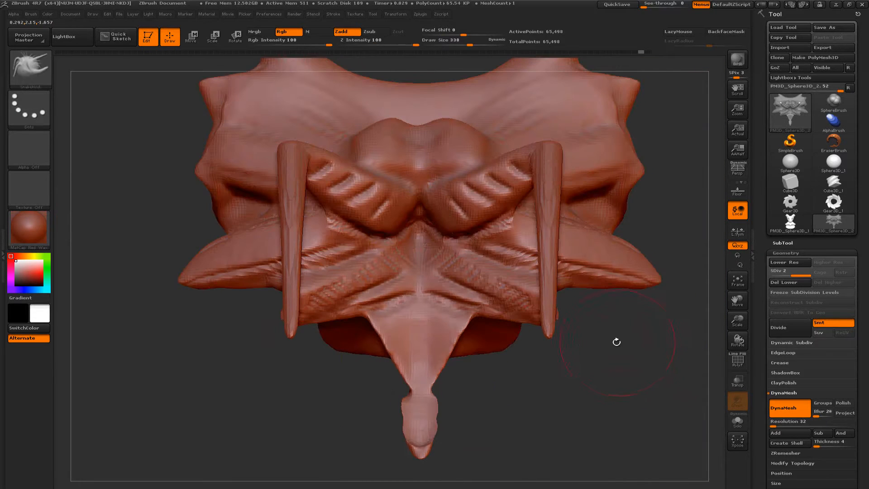
Remesh the stretched tusks with DynaMesh at resolution 32 and check the new surface
{"action": "key", "text": "shift+f"}
{"action": "key", "text": "shift+f"}
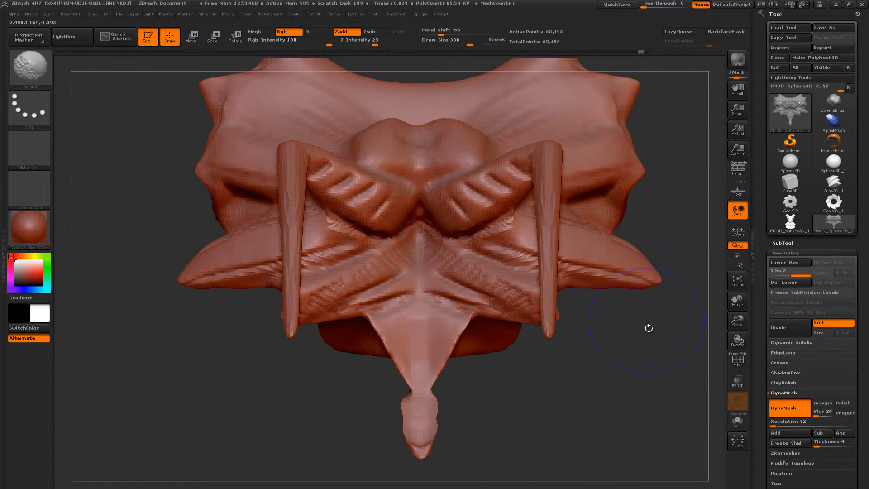
{"action": "key", "text": "ctrl"}
{"action": "key", "text": "shift+d"}
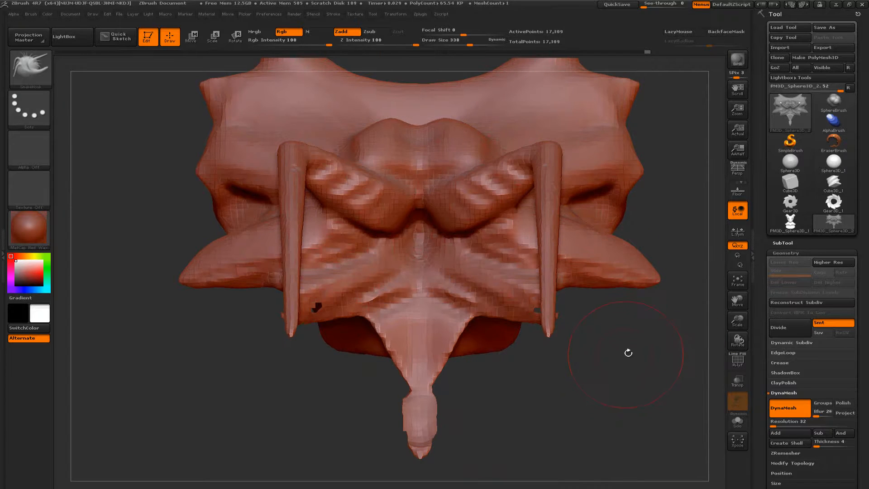
{"action": "left_click_drag", "start_coordinate": [646, 344], "coordinate": [583, 323]}
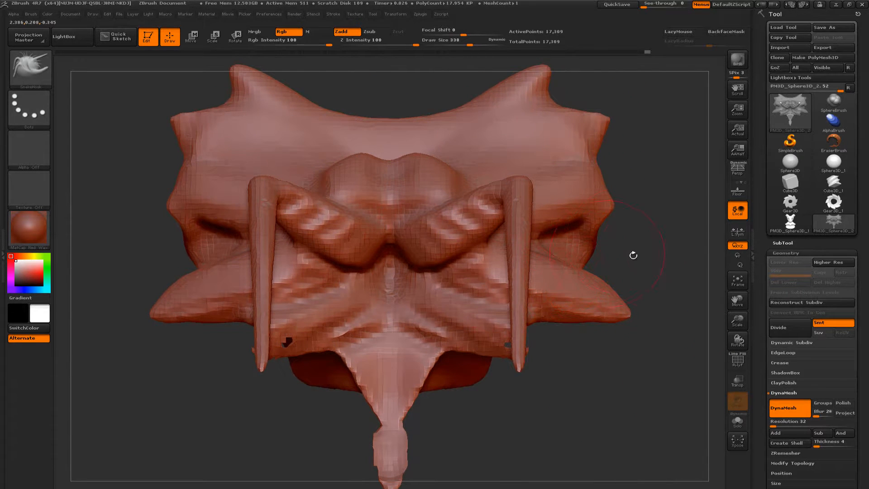
{"action": "mouse_move", "coordinate": [655, 255]}
{"action": "left_mouse_down"}
{"action": "mouse_move", "coordinate": [679, 245]}
{"action": "mouse_move", "coordinate": [662, 243]}
{"action": "left_mouse_up"}
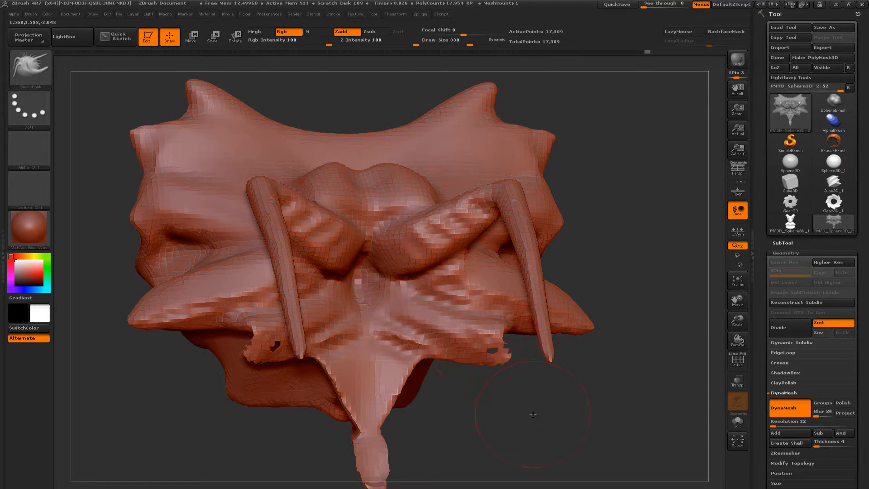
Smooth the grooves on the horns and front flaps, and the long lower tip
{"action": "mouse_move", "coordinate": [533, 414]}
{"action": "left_mouse_down"}
{"action": "mouse_move", "coordinate": [572, 409]}
{"action": "mouse_move", "coordinate": [545, 414]}
{"action": "mouse_move", "coordinate": [481, 401]}
{"action": "mouse_move", "coordinate": [454, 363]}
{"action": "mouse_move", "coordinate": [433, 360]}
{"action": "left_mouse_up"}
{"action": "mouse_move", "coordinate": [340, 426]}
{"action": "left_mouse_down"}
{"action": "mouse_move", "coordinate": [358, 457]}
{"action": "mouse_move", "coordinate": [348, 430]}
{"action": "left_mouse_up"}
{"action": "mouse_move", "coordinate": [451, 269]}
{"action": "left_mouse_down", "text": "shift"}
{"action": "mouse_move", "coordinate": [435, 240]}
{"action": "mouse_move", "coordinate": [385, 235]}
{"action": "mouse_move", "coordinate": [475, 213]}
{"action": "left_mouse_up", "text": "shift"}
{"action": "mouse_move", "coordinate": [660, 282]}
{"action": "left_mouse_down"}
{"action": "mouse_move", "coordinate": [630, 313]}
{"action": "mouse_move", "coordinate": [663, 303]}
{"action": "mouse_move", "coordinate": [671, 287]}
{"action": "mouse_move", "coordinate": [626, 304]}
{"action": "mouse_move", "coordinate": [630, 292]}
{"action": "left_mouse_up"}
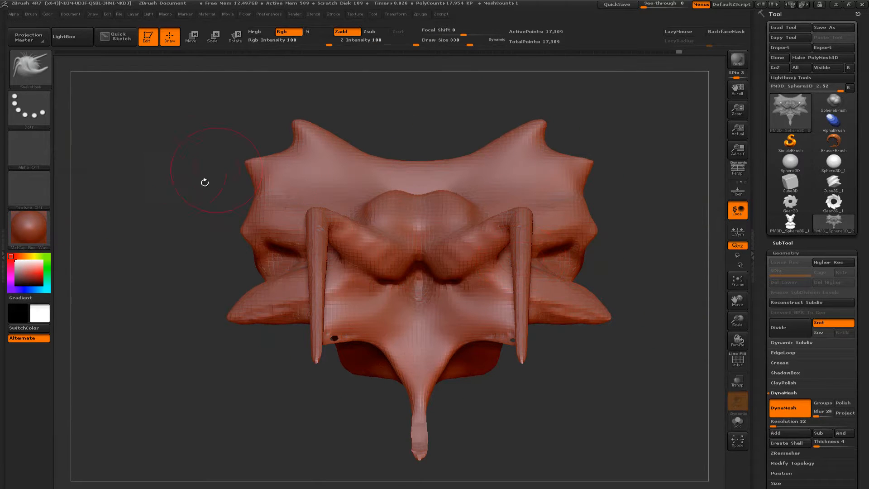
{"action": "left_click_drag", "start_coordinate": [204, 180], "coordinate": [191, 238], "text": "alt"}
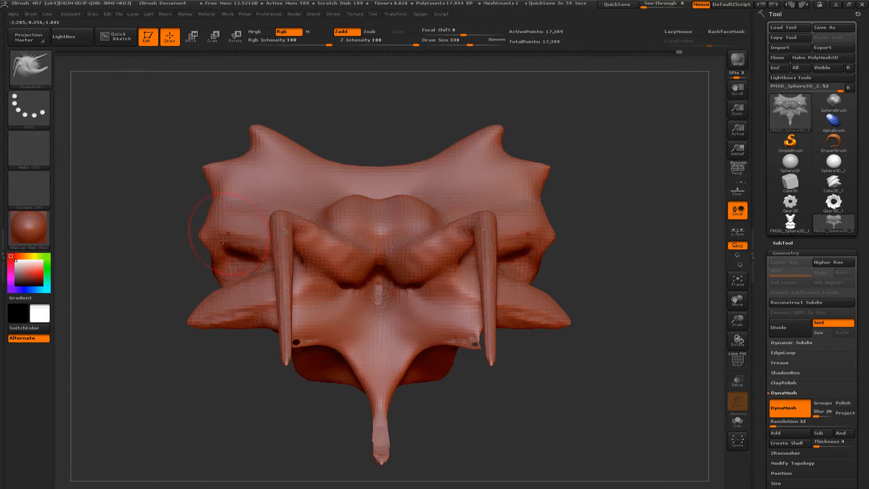
{"action": "mouse_move", "coordinate": [171, 257]}
{"action": "left_mouse_down"}
{"action": "mouse_move", "coordinate": [196, 265]}
{"action": "mouse_move", "coordinate": [157, 262]}
{"action": "left_mouse_up"}
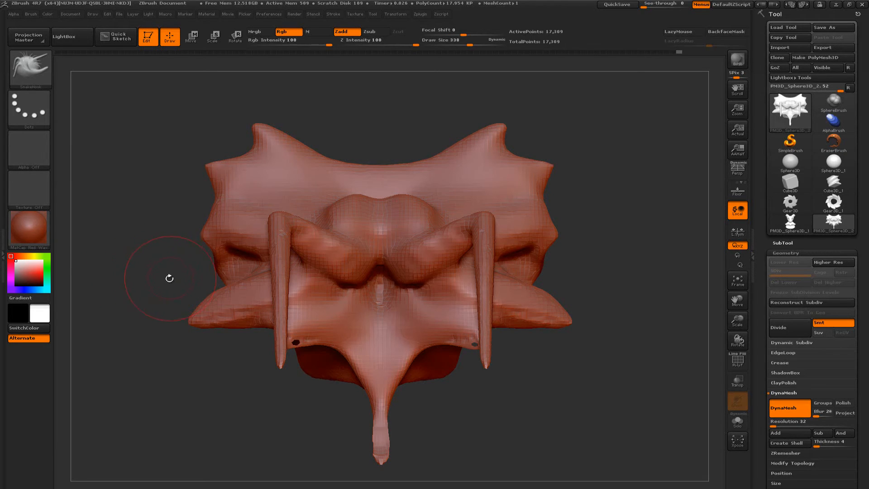
{"action": "left_click_drag", "start_coordinate": [150, 283], "coordinate": [156, 282]}
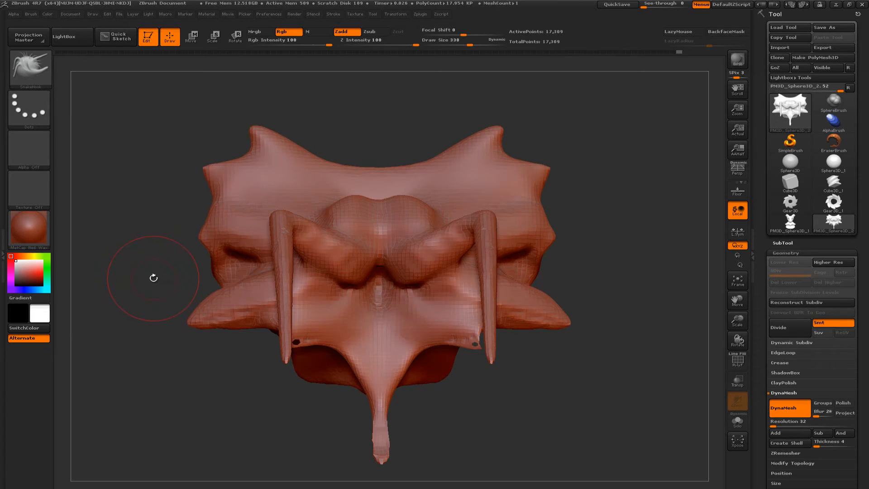